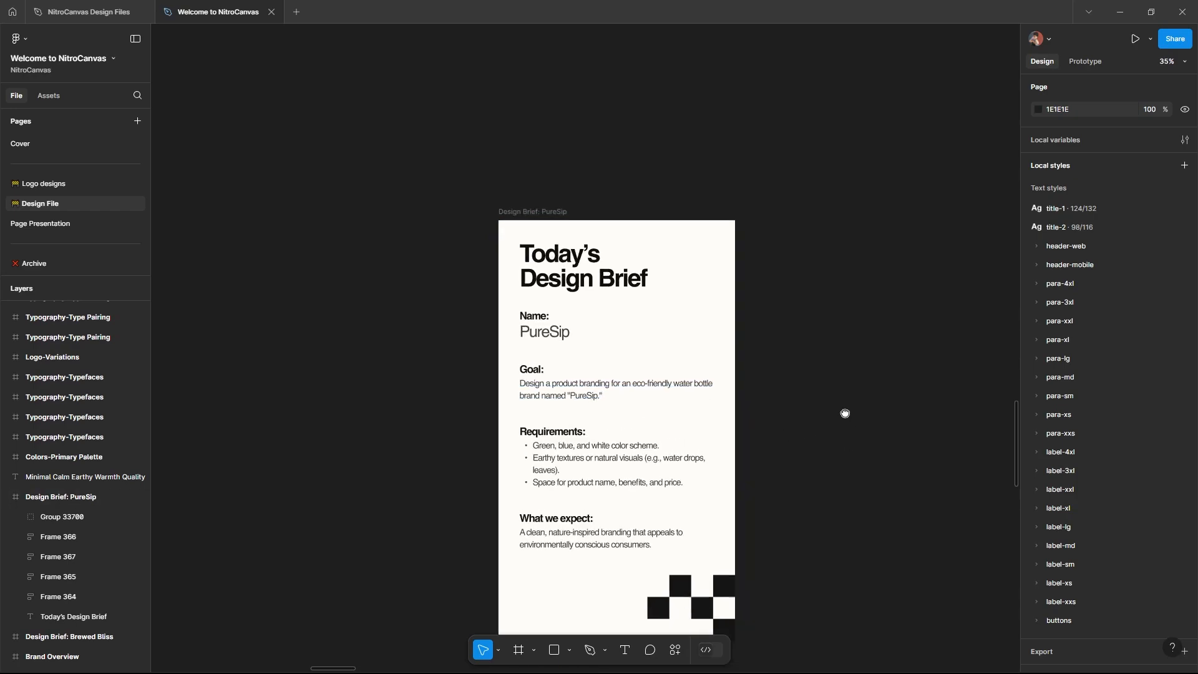
Step: Add a bulleted text list on the canvas beside the PureSip design brief with "Eco-friendly" as its first item
left_click_drag(817, 369, 851, 406)
scroll(848, 435, "down", 2)
left_click_drag(865, 286, 746, 239)
scroll(622, 311, "up", 2)
left_click(622, 306)
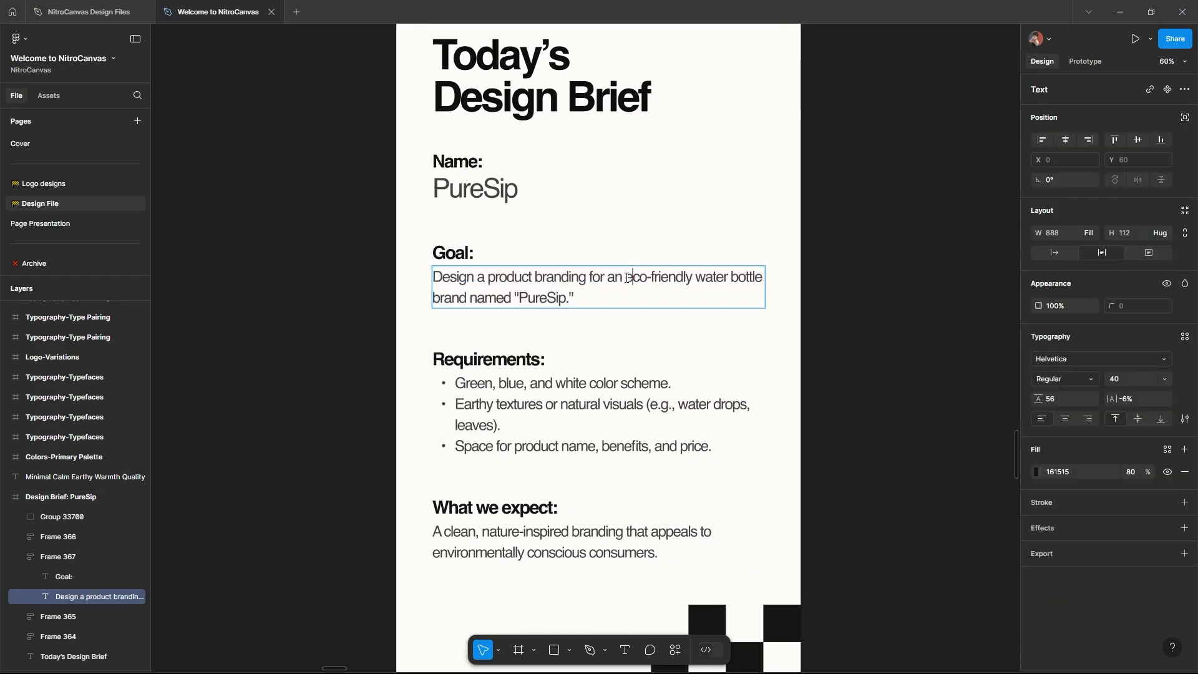
key("t")
left_click(742, 262)
scroll(818, 326, "up", 1)
type("Eco-friendly")
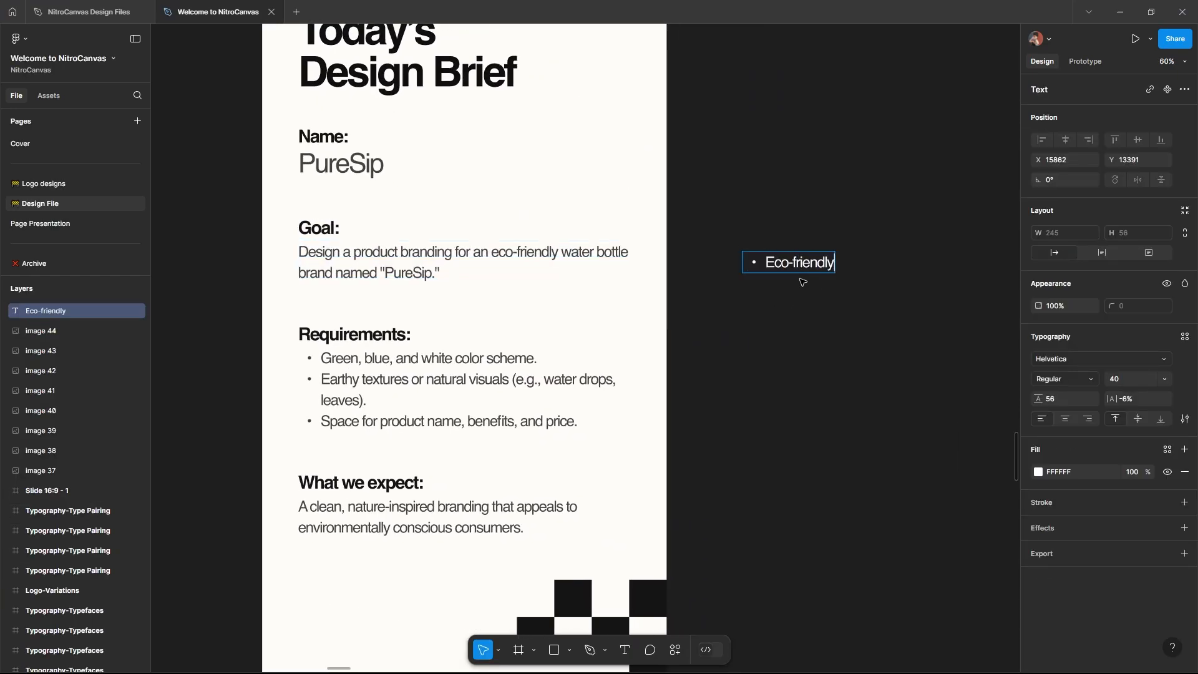
key("Return")
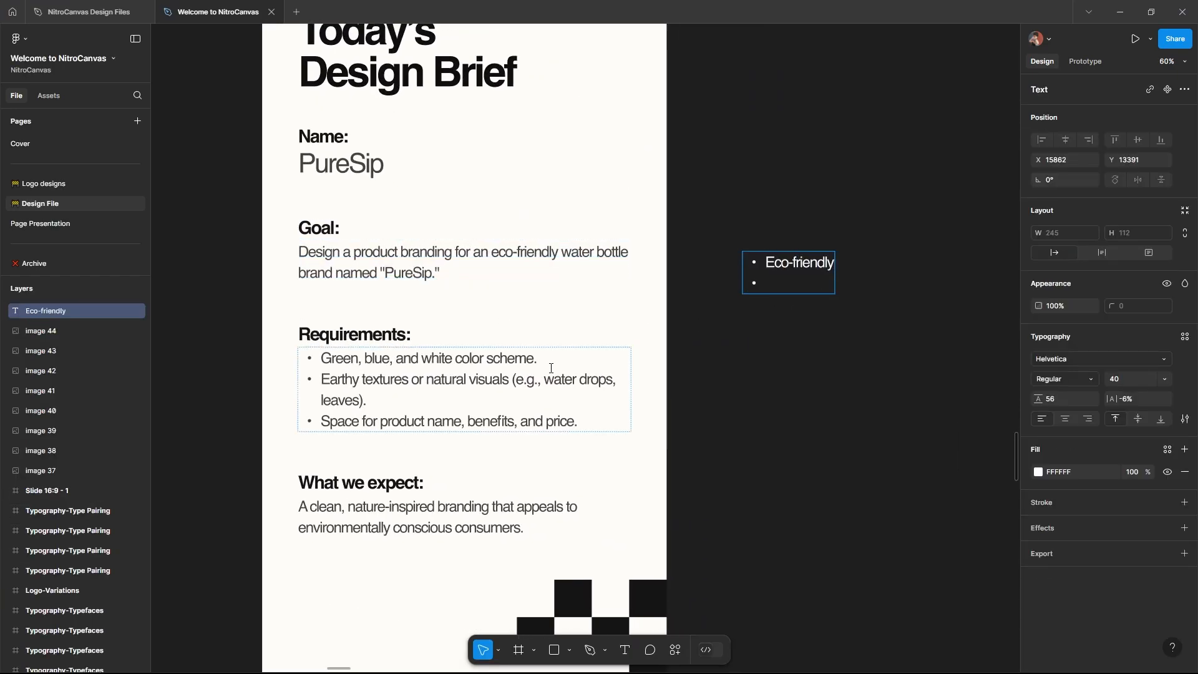
Step: Add "Green, blue, and white" and "Earth or natural visuals" as the next bullets of the keyword list
type("Green, blue, and white")
key("Return")
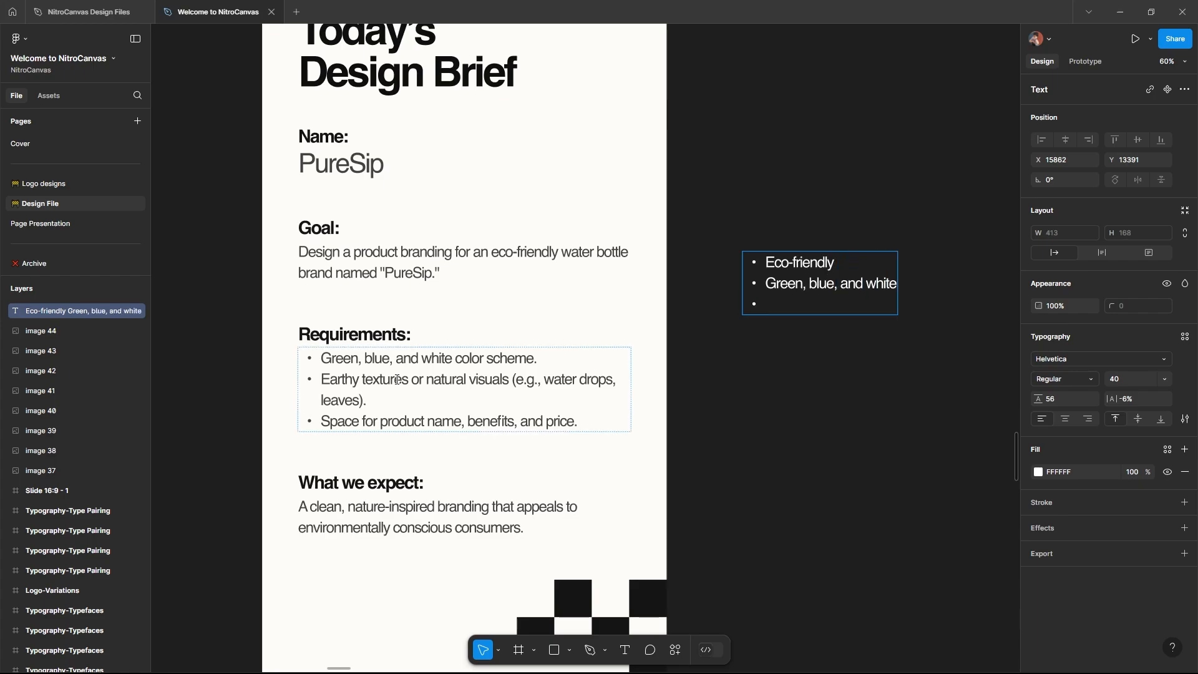
type("Earth or natura")
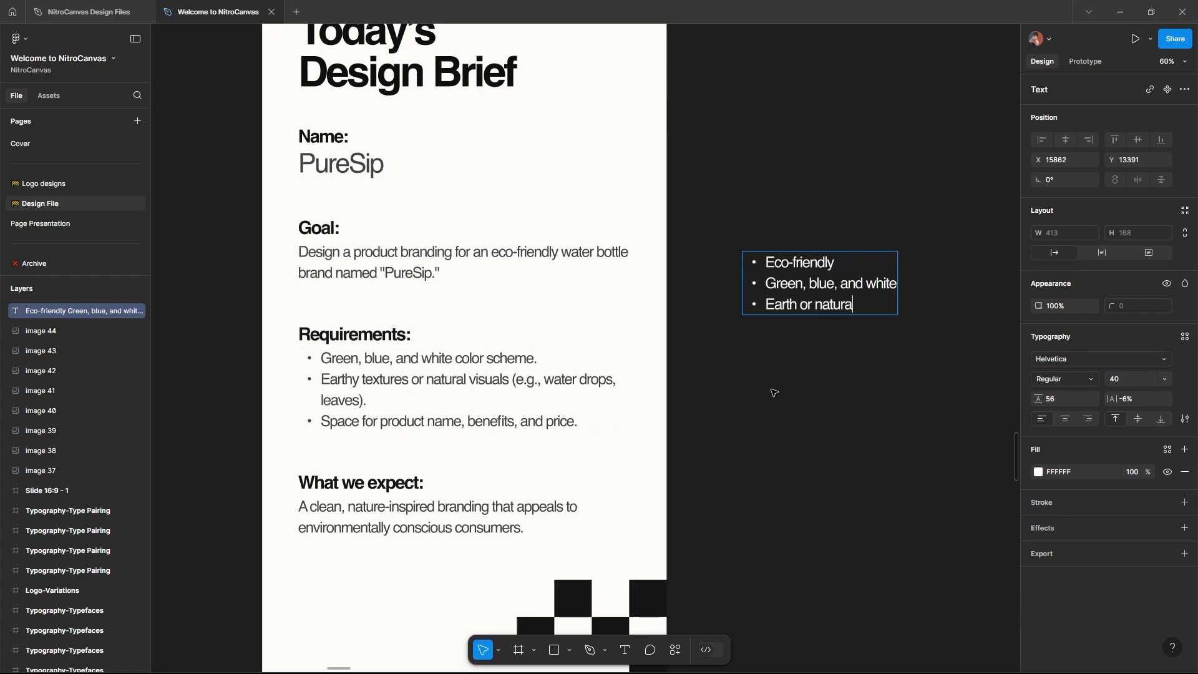
type("nl visuals")
key("Return")
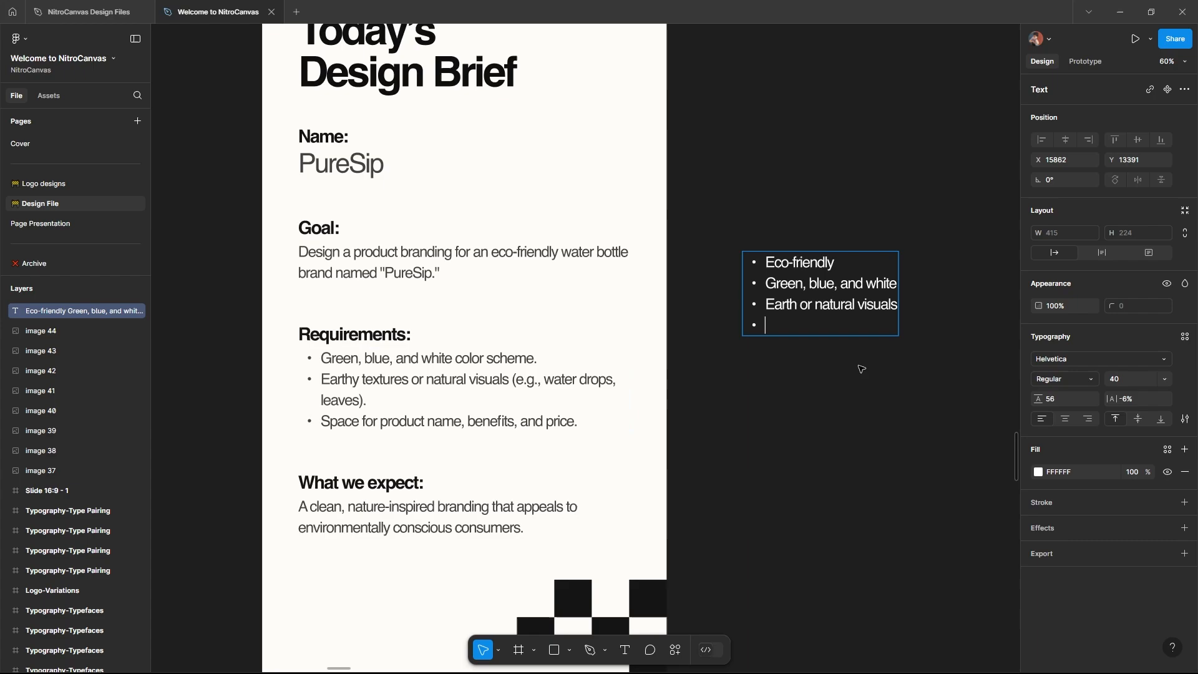
Step: Complete the keyword list with the bullets "Minimal", "Clean", "Environment" and "Water Bottle"
type("Minimal")
scroll(439, 459, "down", 1)
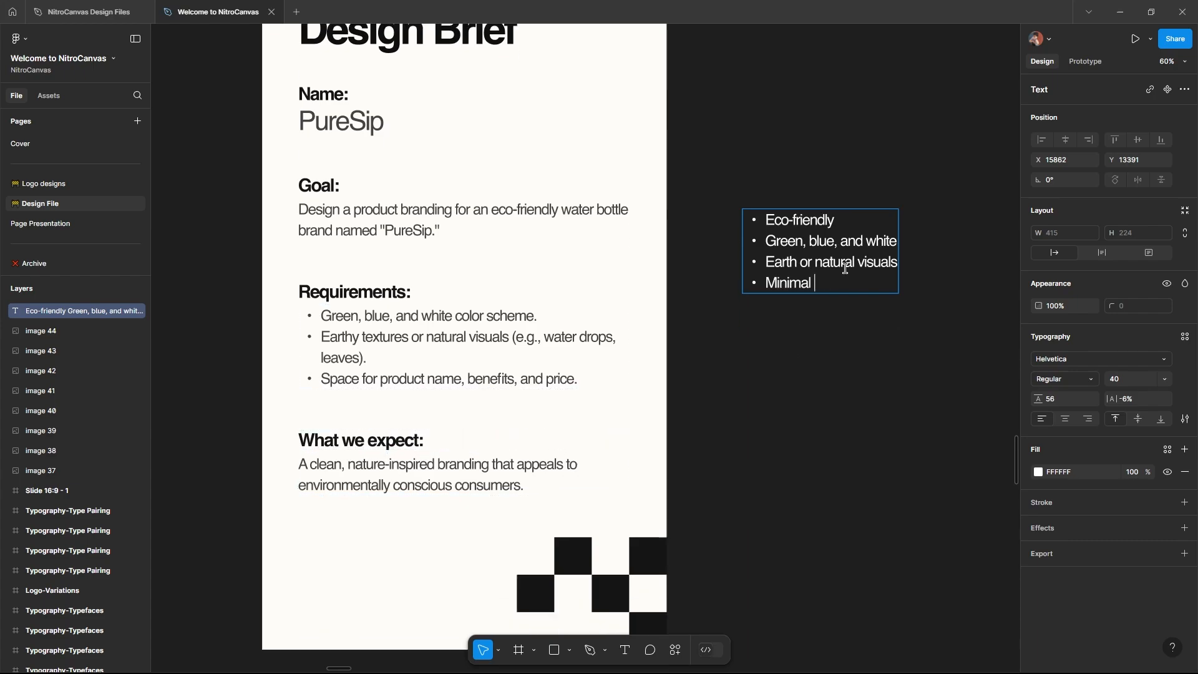
key("Return")
type("Clean")
key("Return")
type("En")
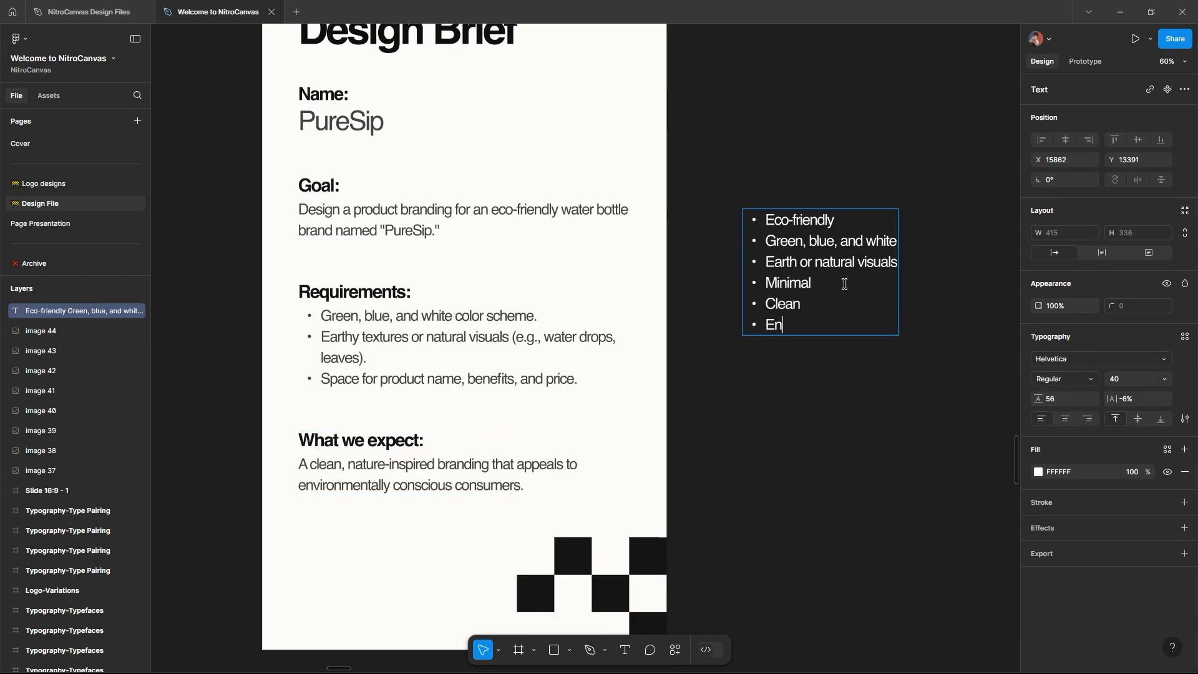
type("vironment")
scroll(443, 219, "up", 1)
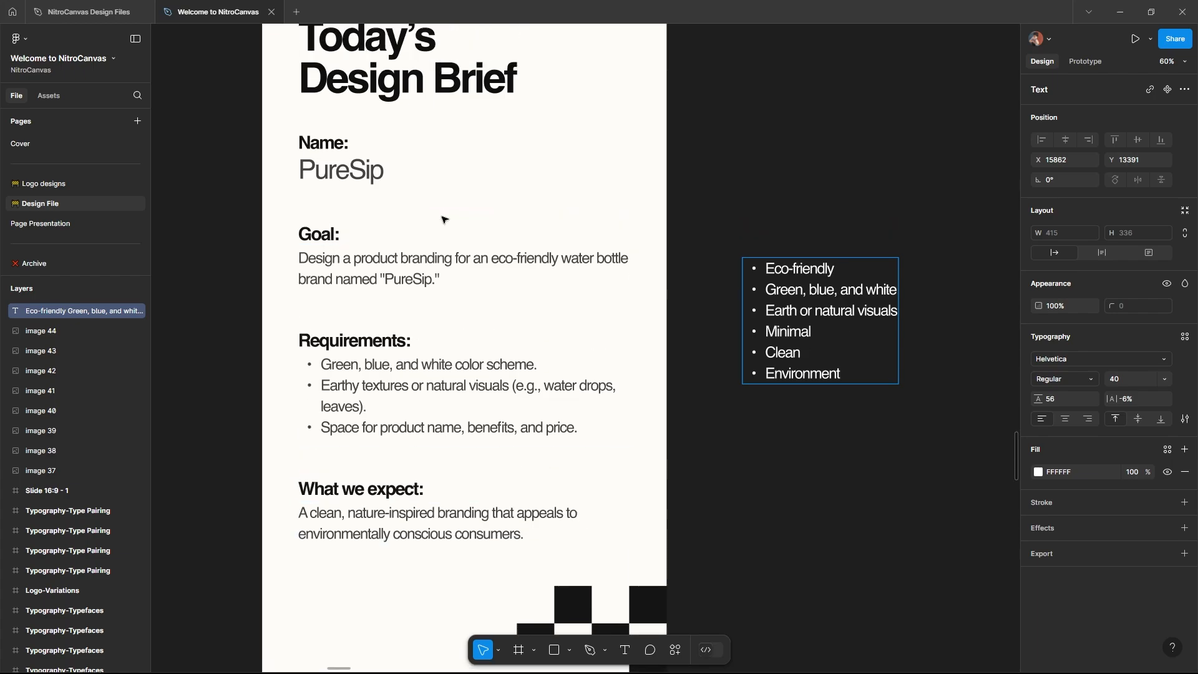
key("Return")
type("Water Bottle")
left_click(705, 311)
Step: Duplicate the keyword list below itself and replace the copy's bullets with "Eco-friendly", "Green, blue, and white" and "Minimal"
left_click_drag(840, 360, 688, 322)
scroll(691, 324, "down", 1)
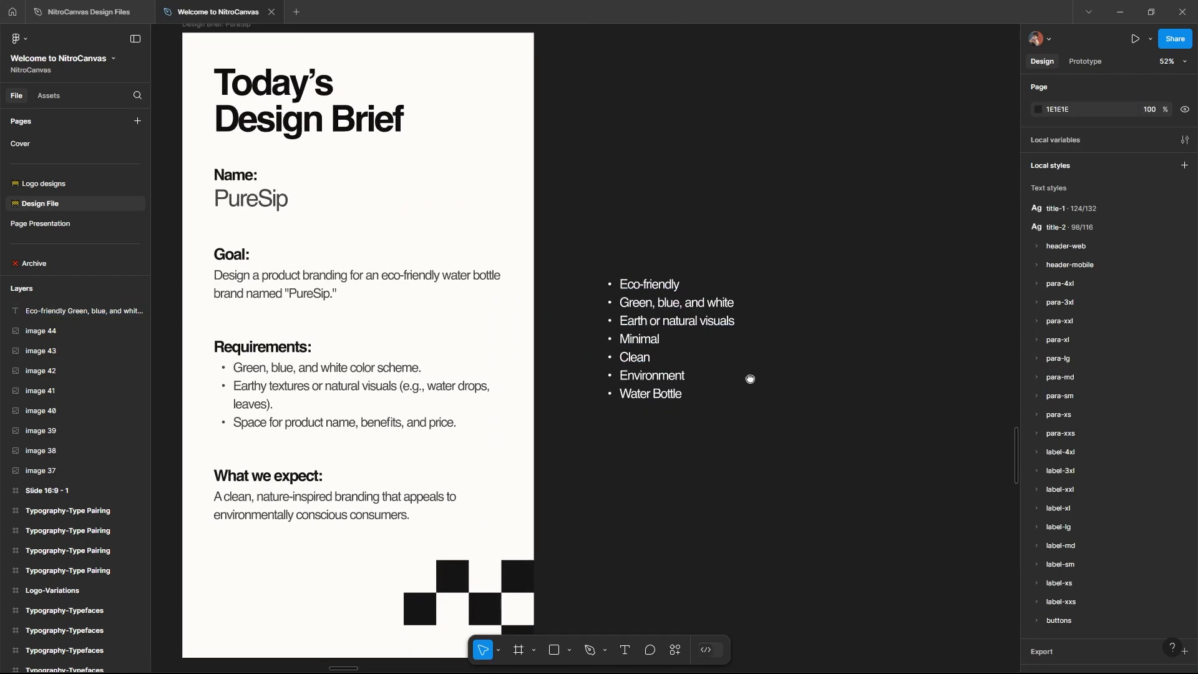
left_click_drag(699, 274, 779, 416)
scroll(779, 416, "down", 1)
key("Return")
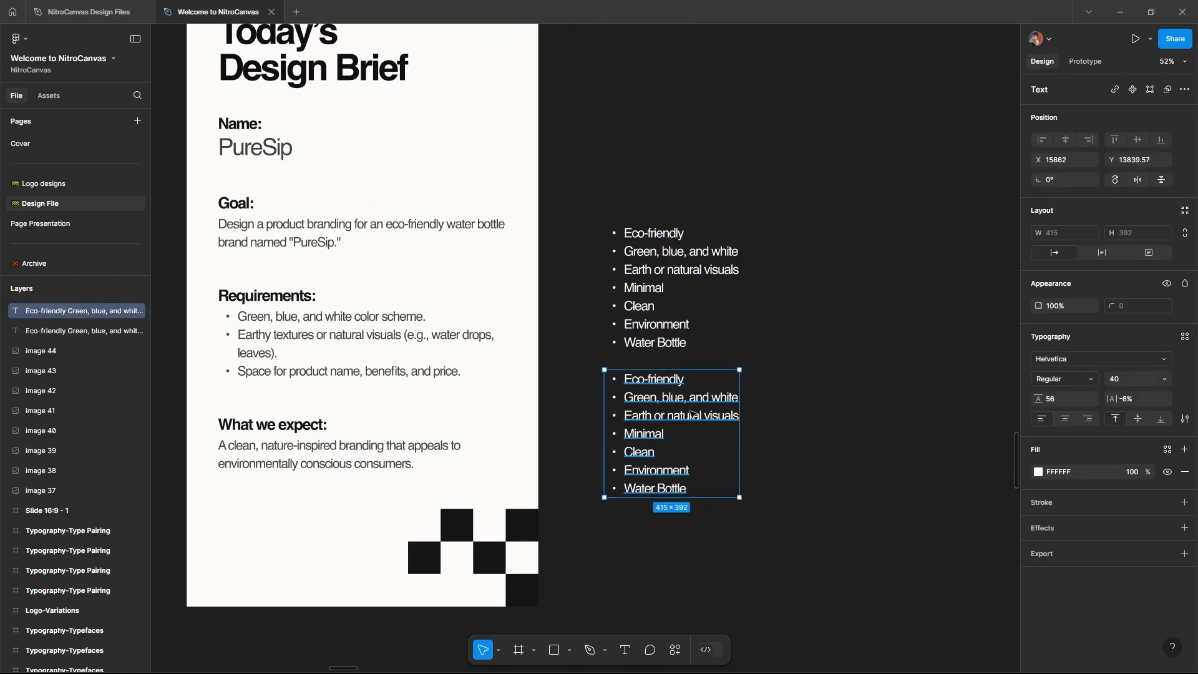
key("BackSpace")
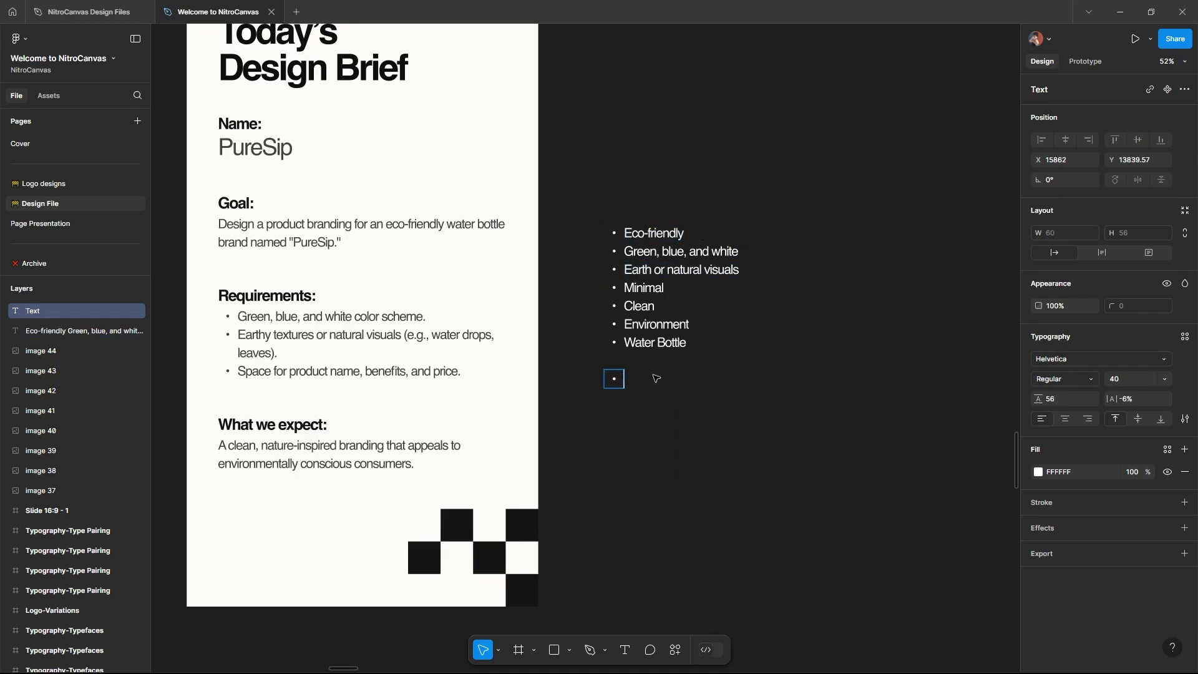
type("Eco-friendly")
key("Return")
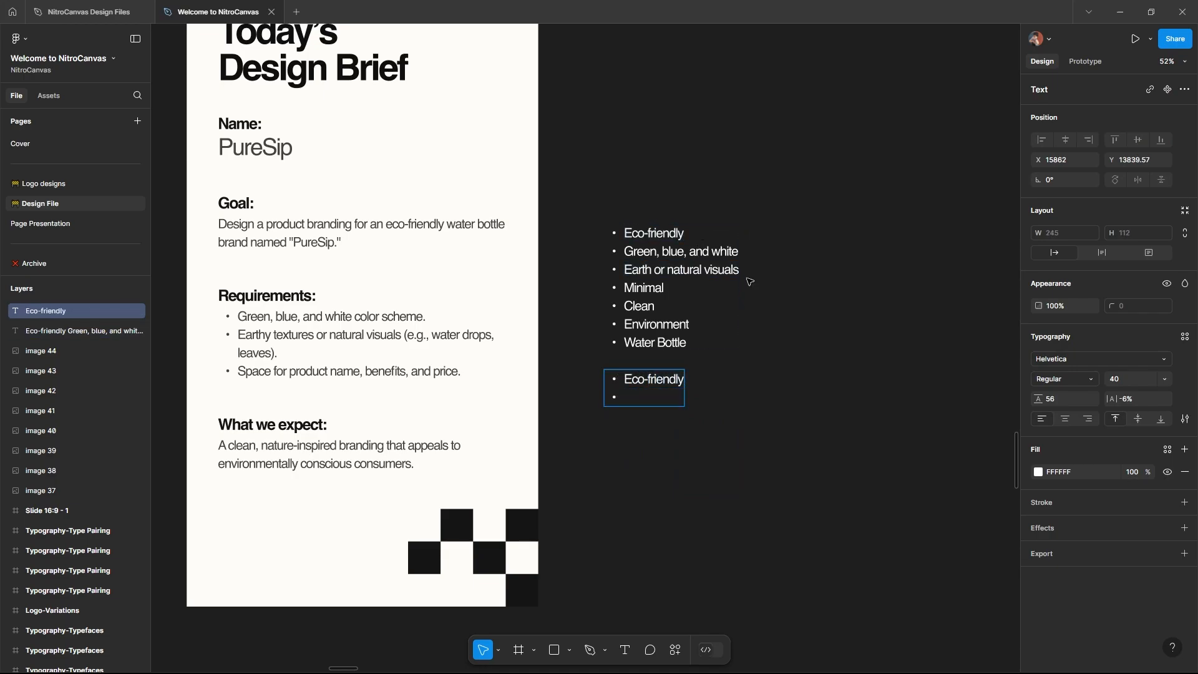
type("Green, blue, and white")
key("Return")
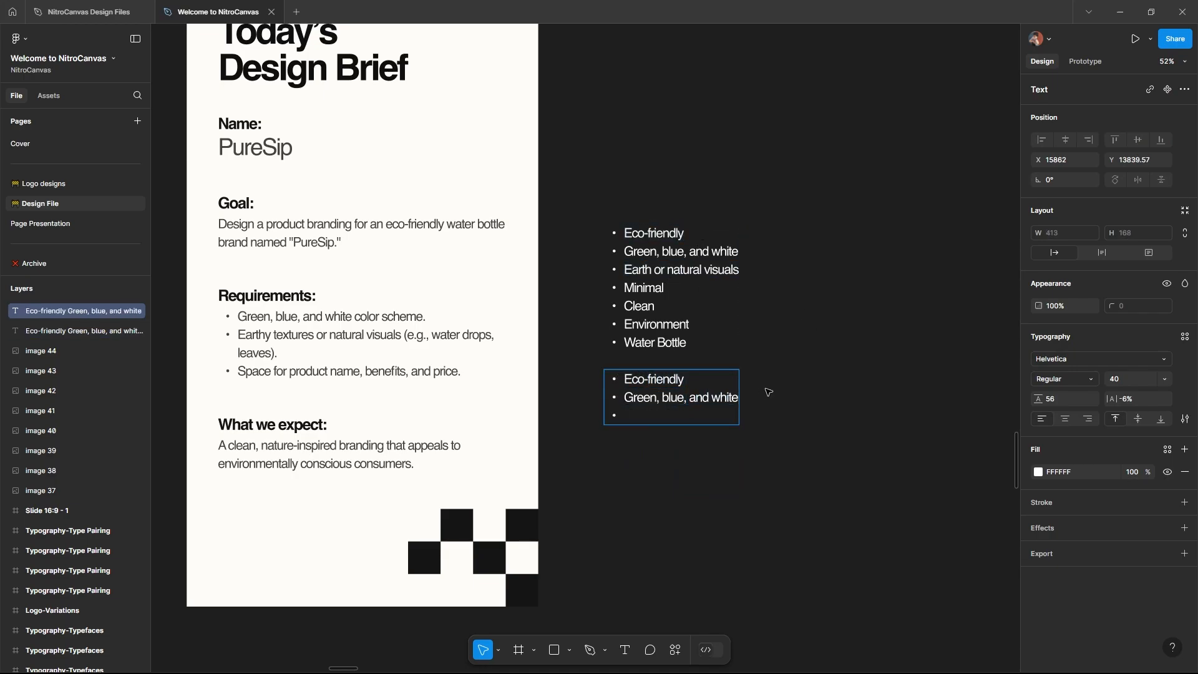
type("Minimal")
key("Escape")
Step: Move the three-item keyword list beside the seven-item one and delete the seven-item list
left_click(661, 294)
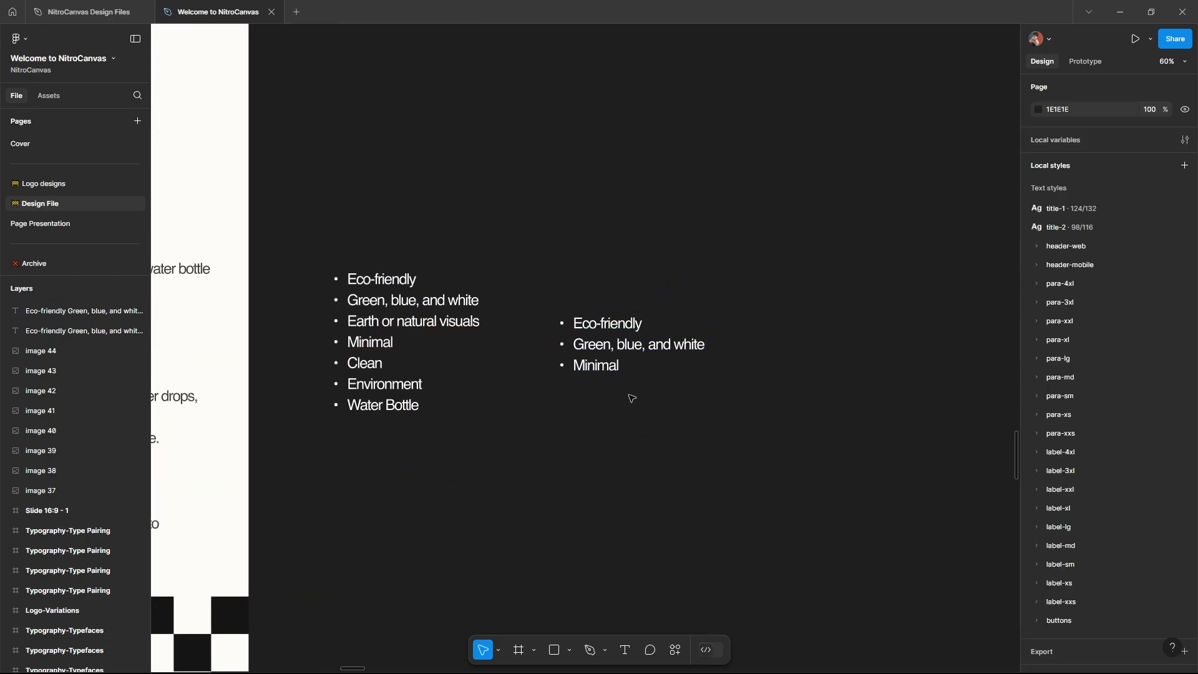
scroll(632, 398, "up", 3)
left_click_drag(632, 398, 802, 426)
key("shift+p")
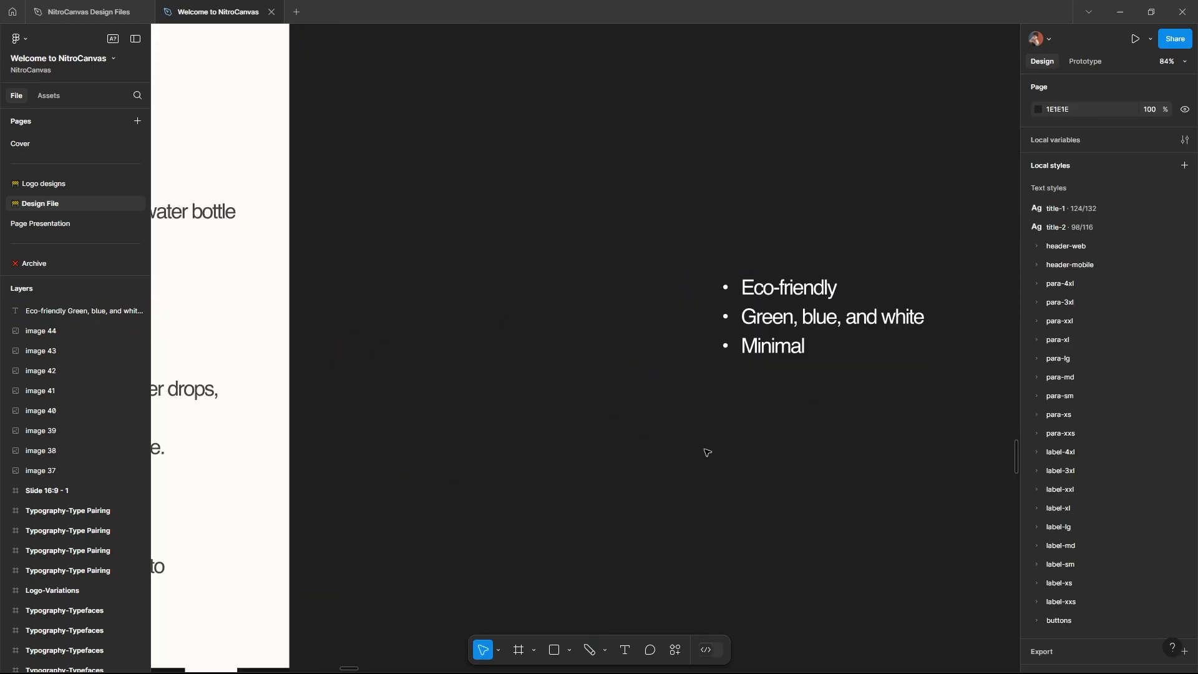
left_click_drag(718, 462, 670, 463)
scroll(643, 460, "down", 5)
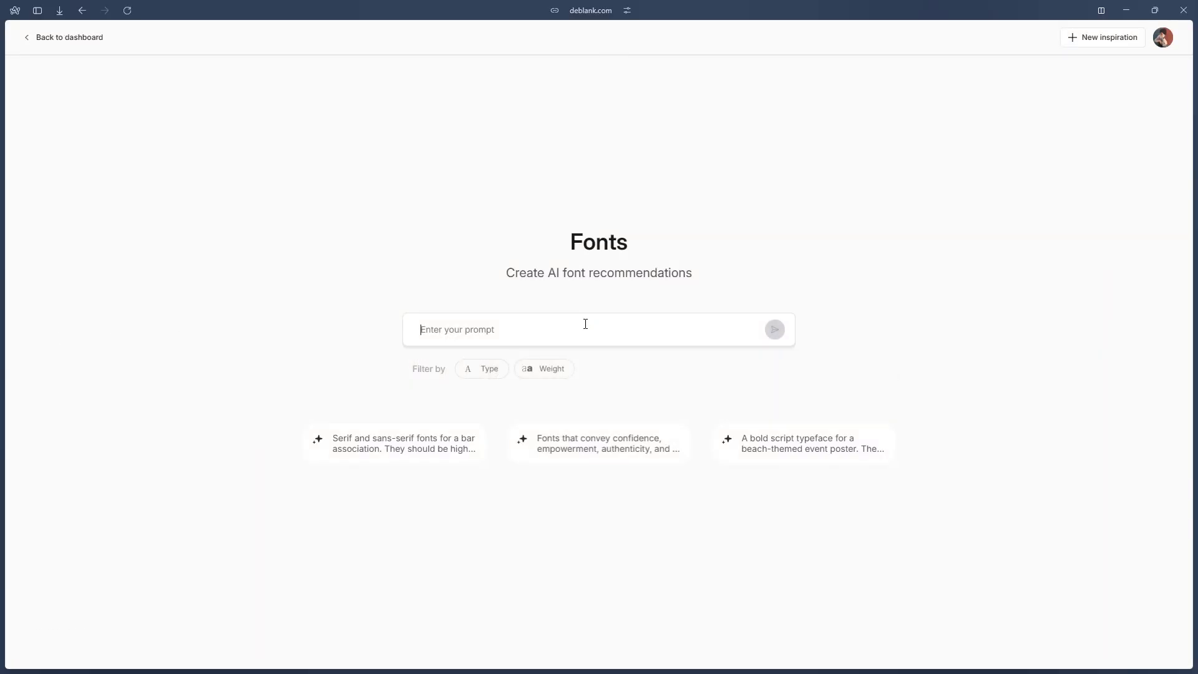
Step: Enter the font prompt "give me 10 fonts for a eco-friendly water bottle company, bold, minimal, clean, striking"
type("give me 10 fonts for a wat")
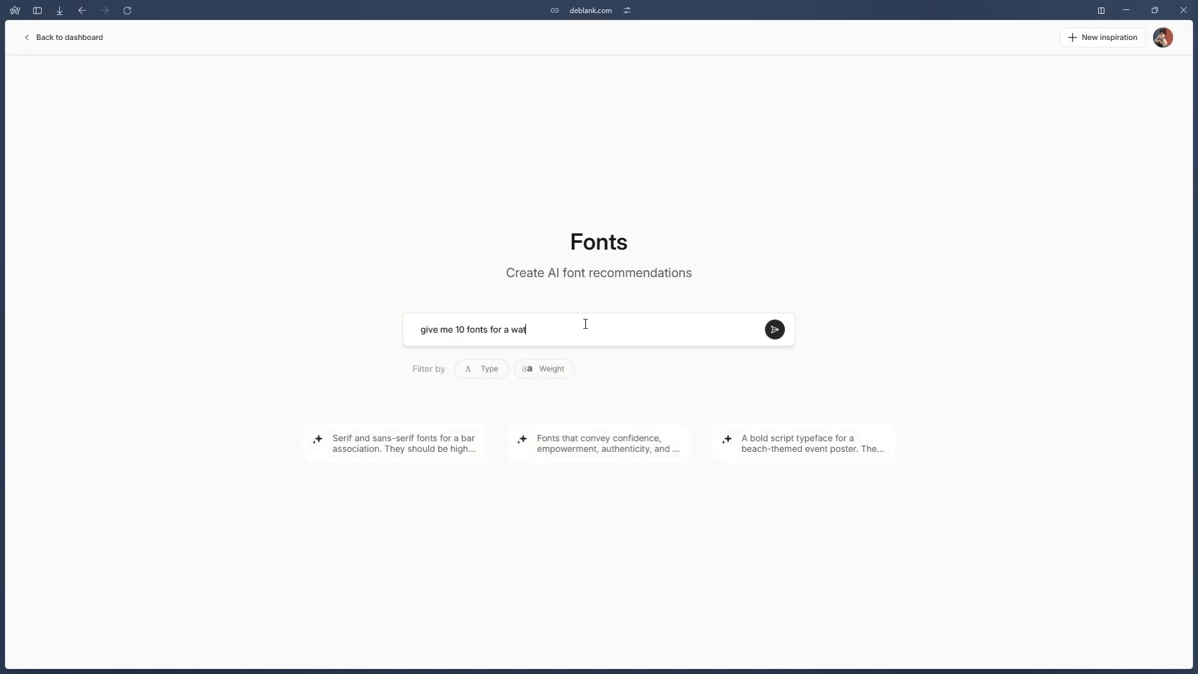
type("bottle company")
type("striking")
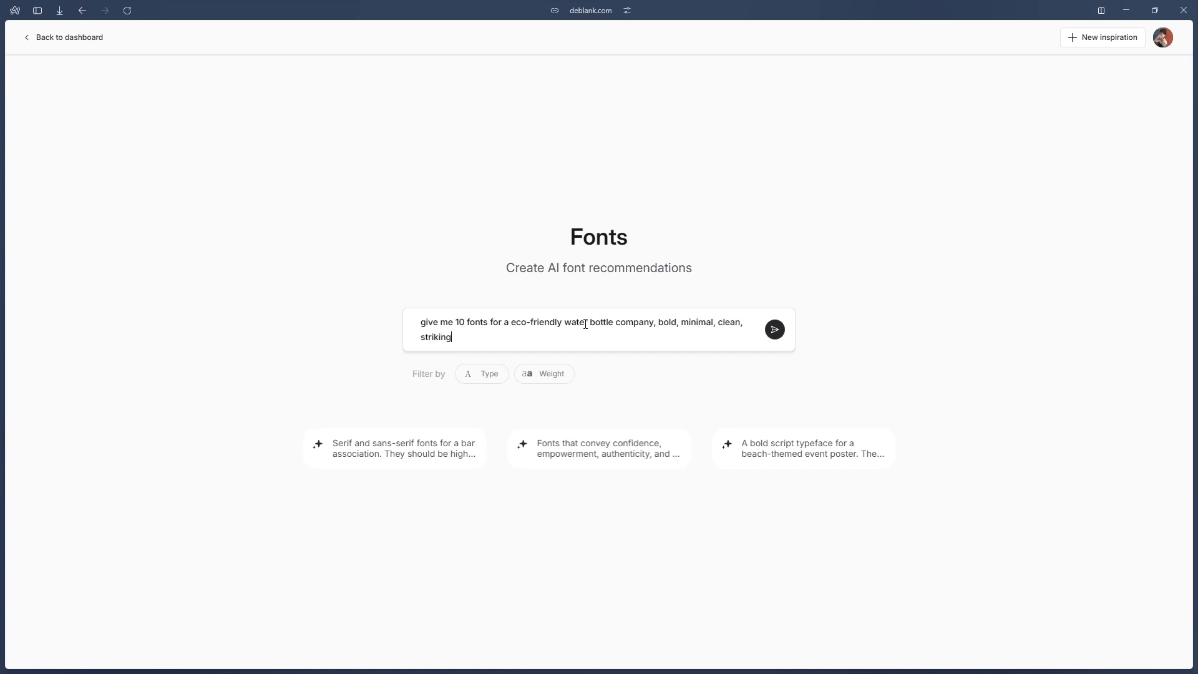
Step: Apply one type filter and one weight filter to the font prompt and generate the recommendations
left_click(486, 373)
left_click(474, 438)
left_click(558, 375)
left_click(544, 489)
left_click(775, 330)
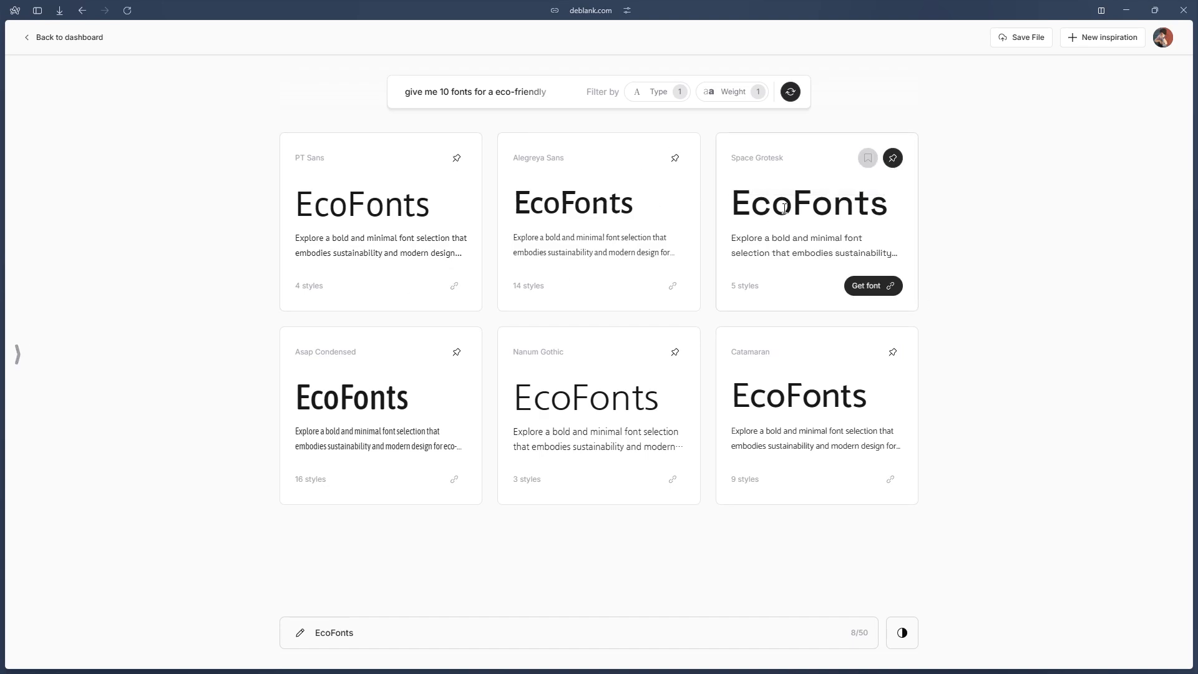
Step: Pin the Space Grotesk font, browse the version history and show the pinned fonts
left_click(892, 157)
left_click_drag(449, 633, 406, 632)
type("PureSip")
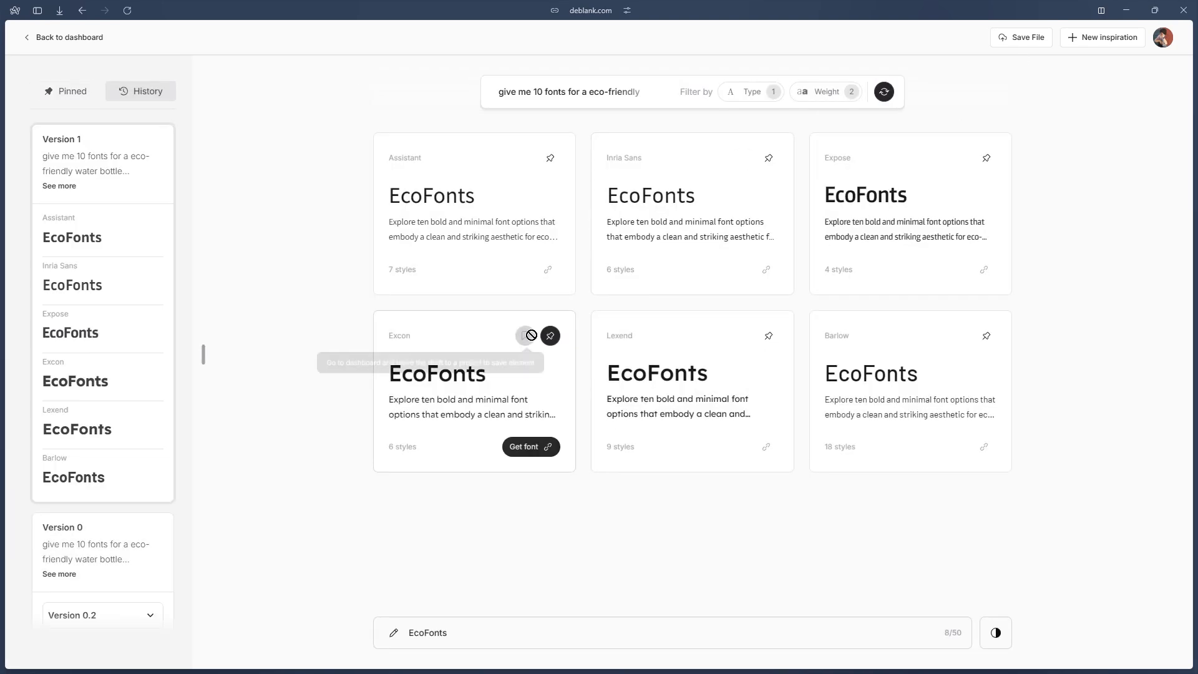
scroll(146, 422, "down", 2)
left_click(140, 579)
scroll(105, 461, "down", 5)
left_click(65, 91)
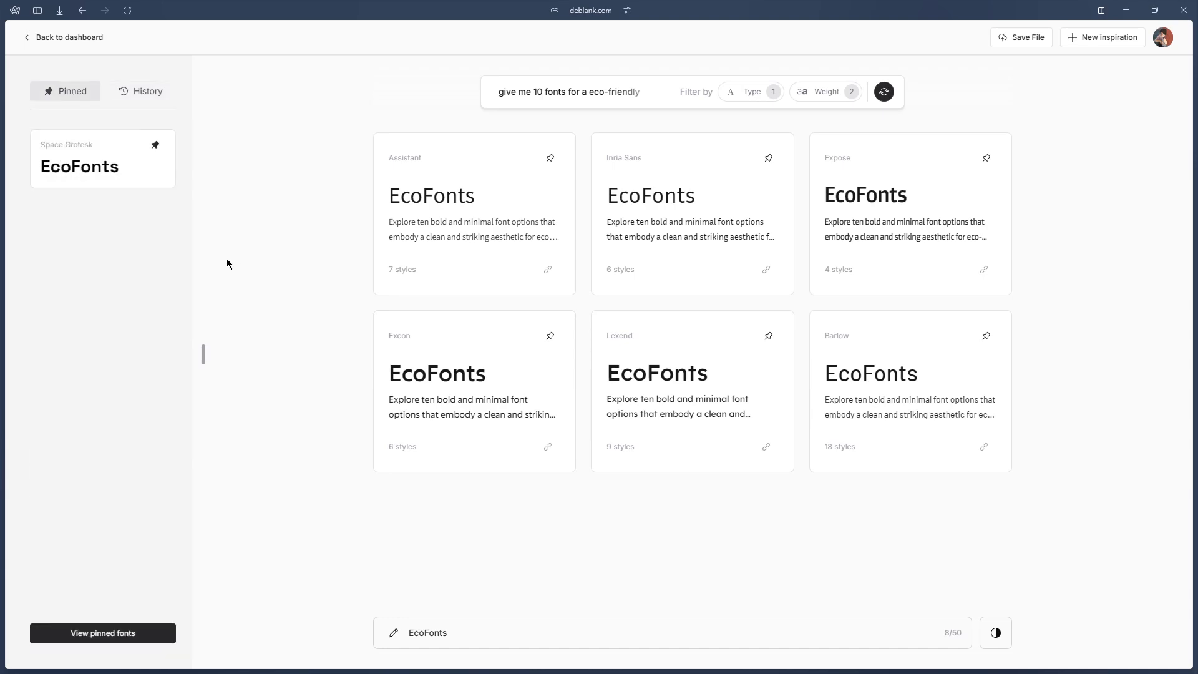
Step: Pin the Lexend, Excon and Source Sans 3 fonts from the recommendations
left_click(769, 335)
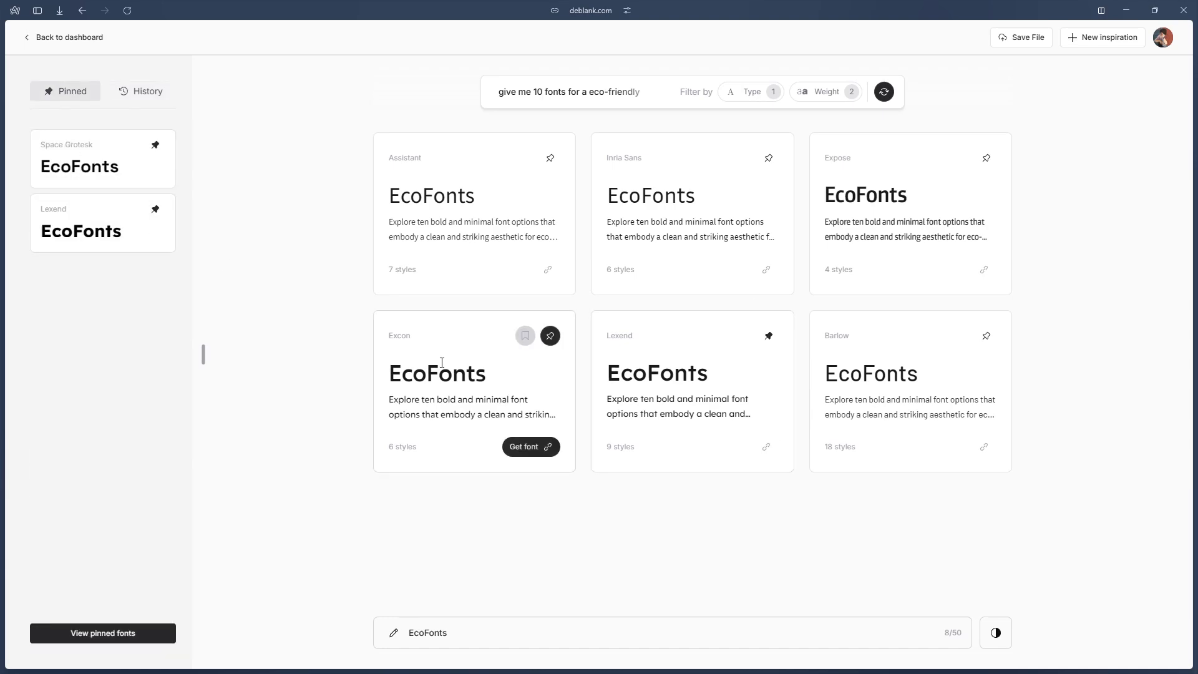
left_click(550, 336)
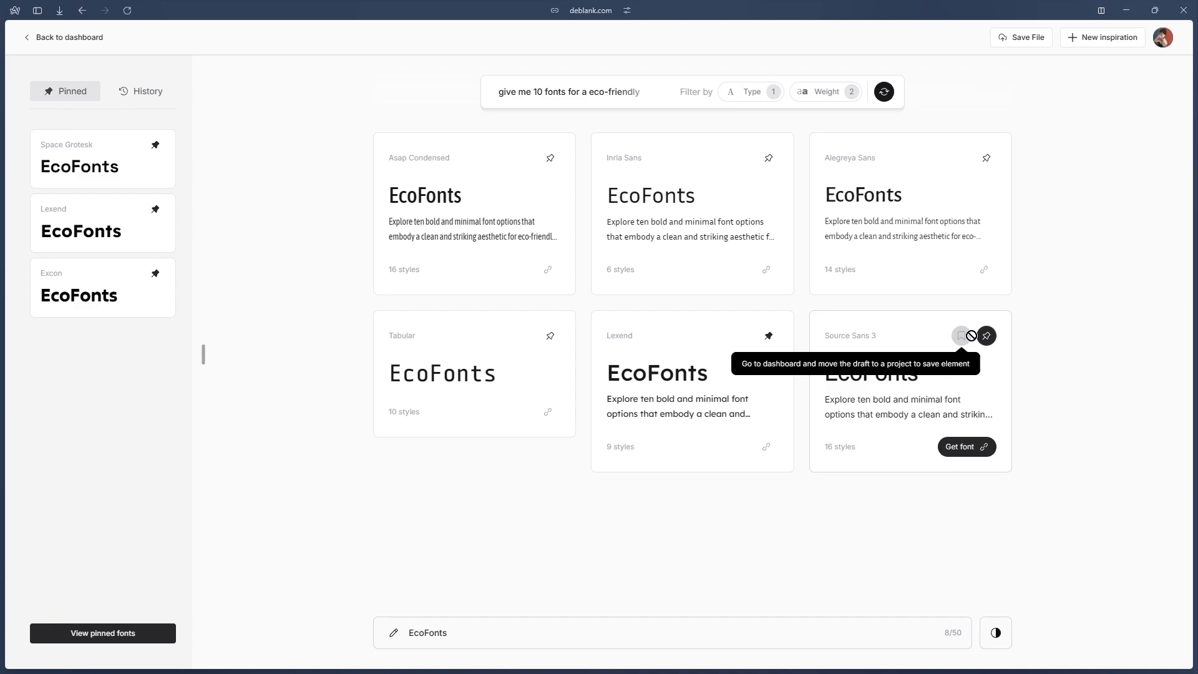
left_click(987, 336)
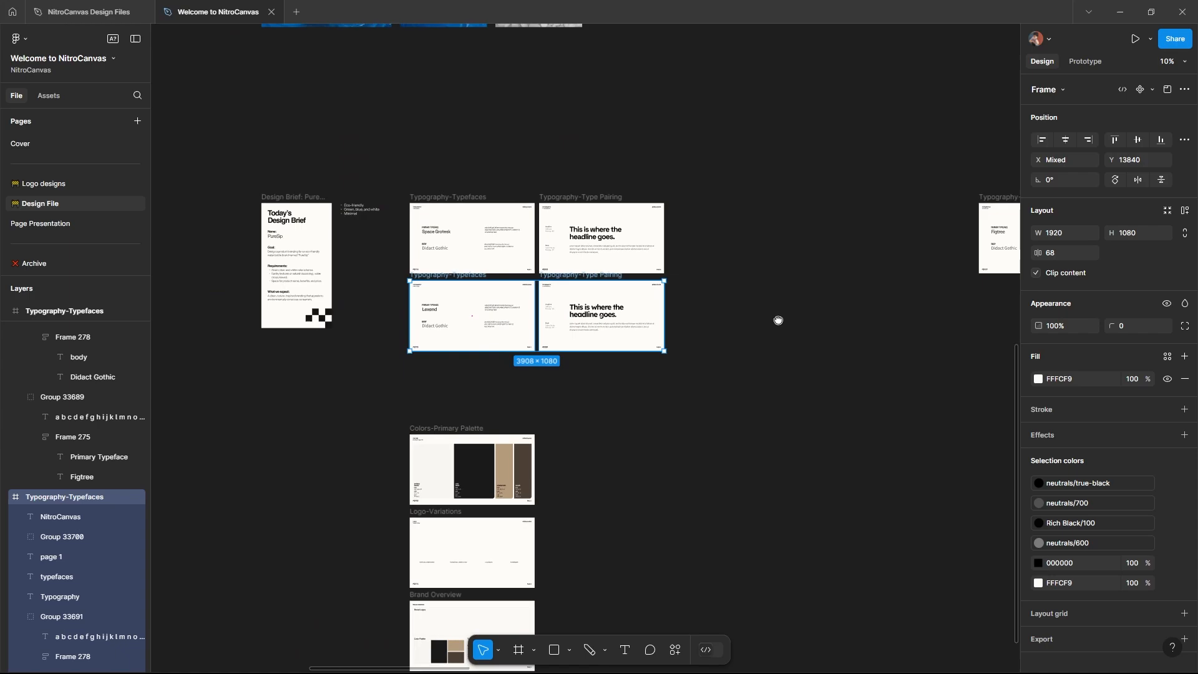
Step: Move the Figtree typeface and type pairing frames directly below the Lexend row
left_click_drag(779, 318, 960, 317)
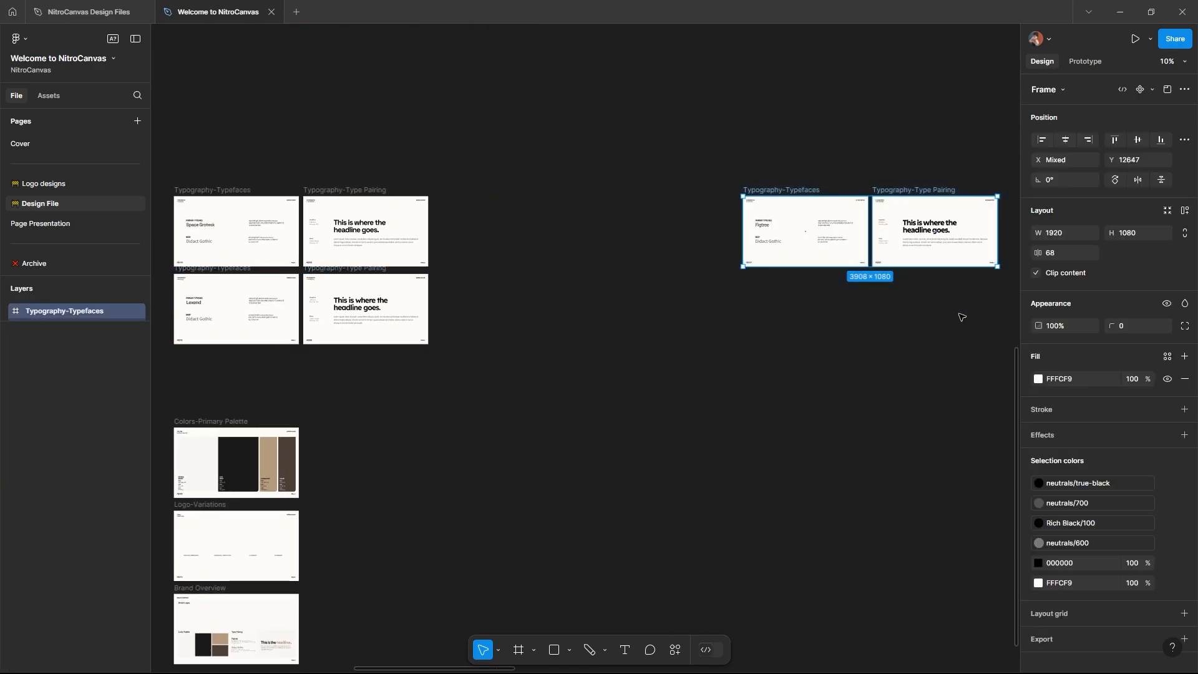
left_click_drag(799, 213, 231, 373)
scroll(551, 428, "down", 2)
Step: Select all typography, color palette, logo and brand overview frames and set their vertical spacing to 200
left_click_drag(339, 166, 543, 518)
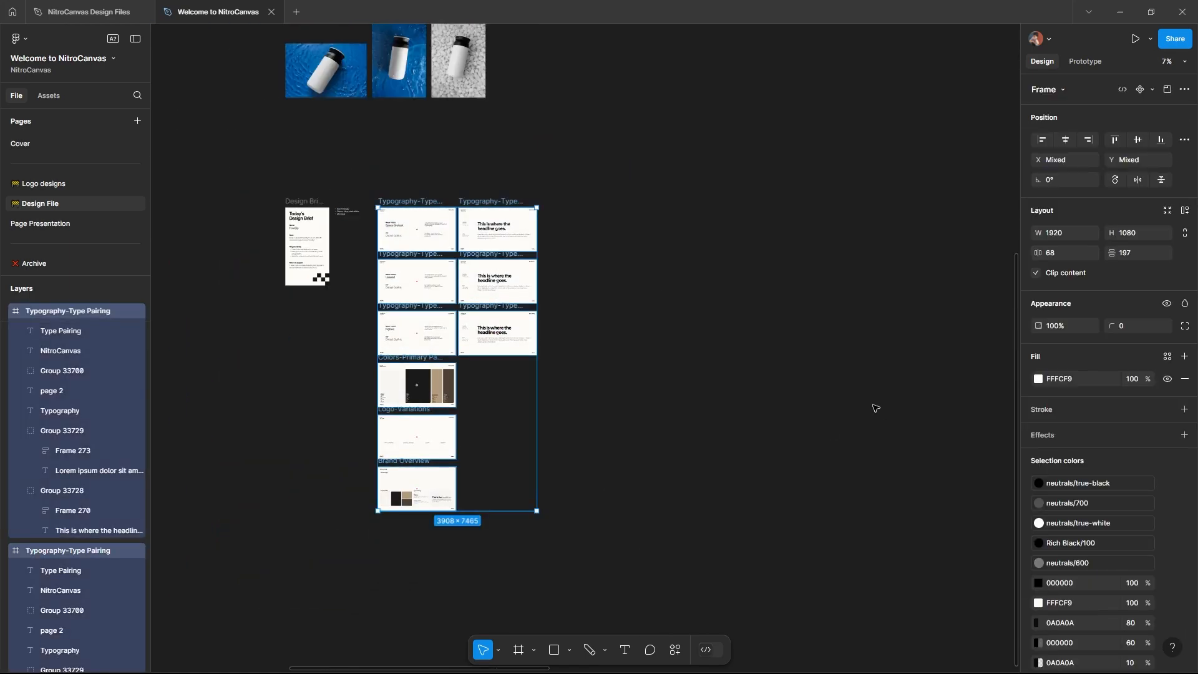
left_click(1148, 253)
type("200")
key("Return")
left_click(1076, 252)
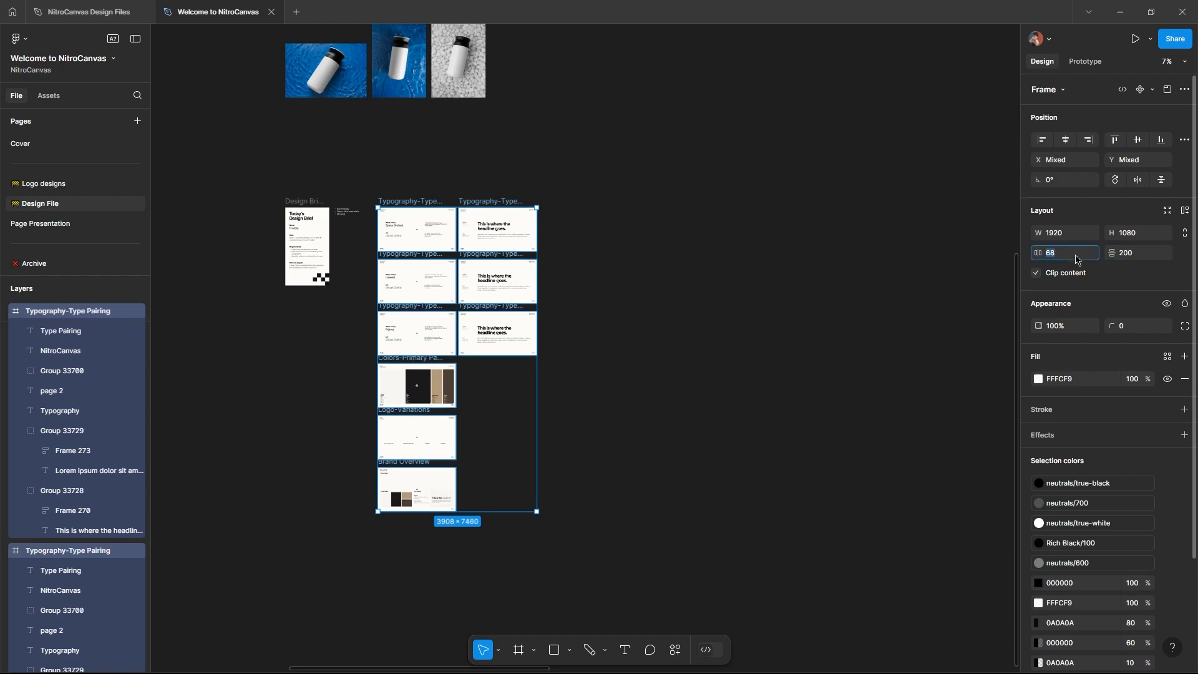
left_click(783, 331)
Step: Compare the Space Grotesk, Lexend and Figtree typeface frames with their type pairing frames
scroll(784, 331, "up", 5)
scroll(901, 305, "down", 3)
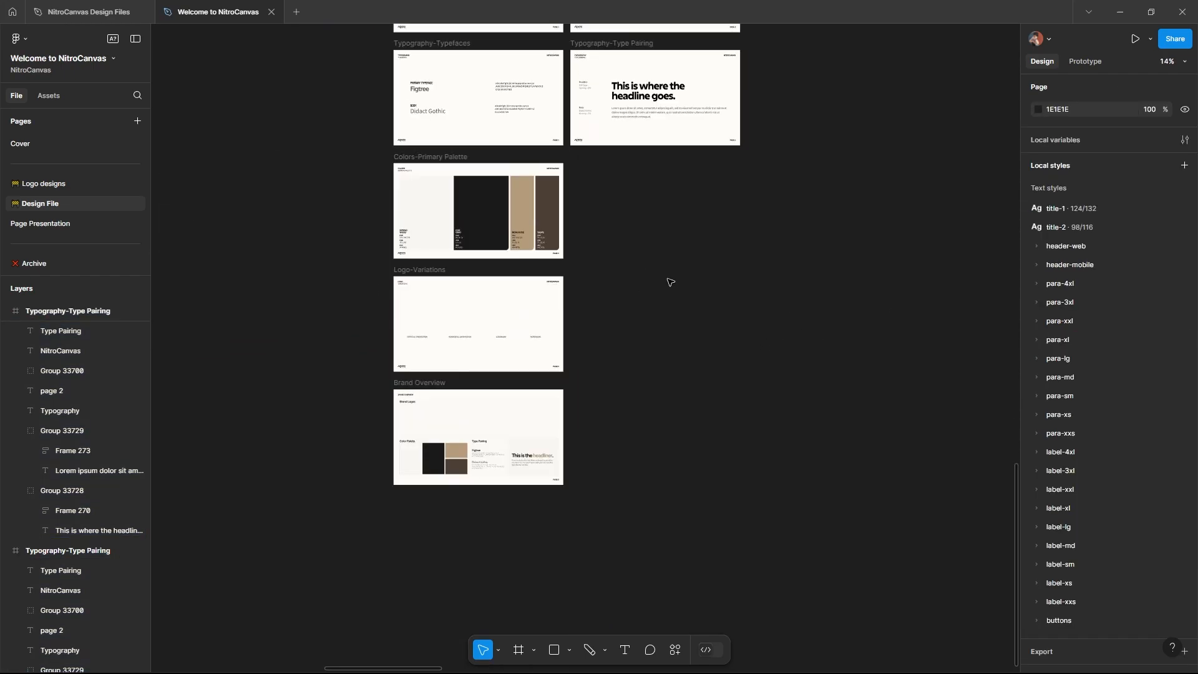
scroll(670, 282, "up", 2)
key("alt+Tab")
scroll(742, 331, "up", 3)
scroll(768, 317, "up", 3)
left_click_drag(770, 313, 936, 325)
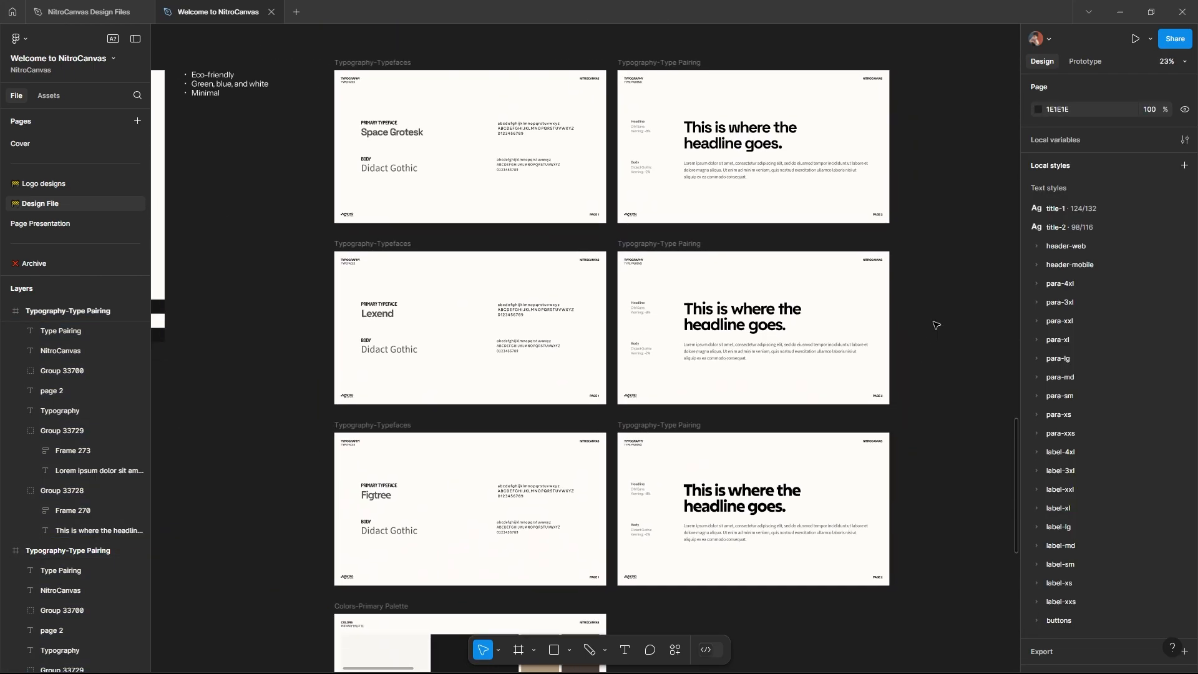
left_click(390, 167)
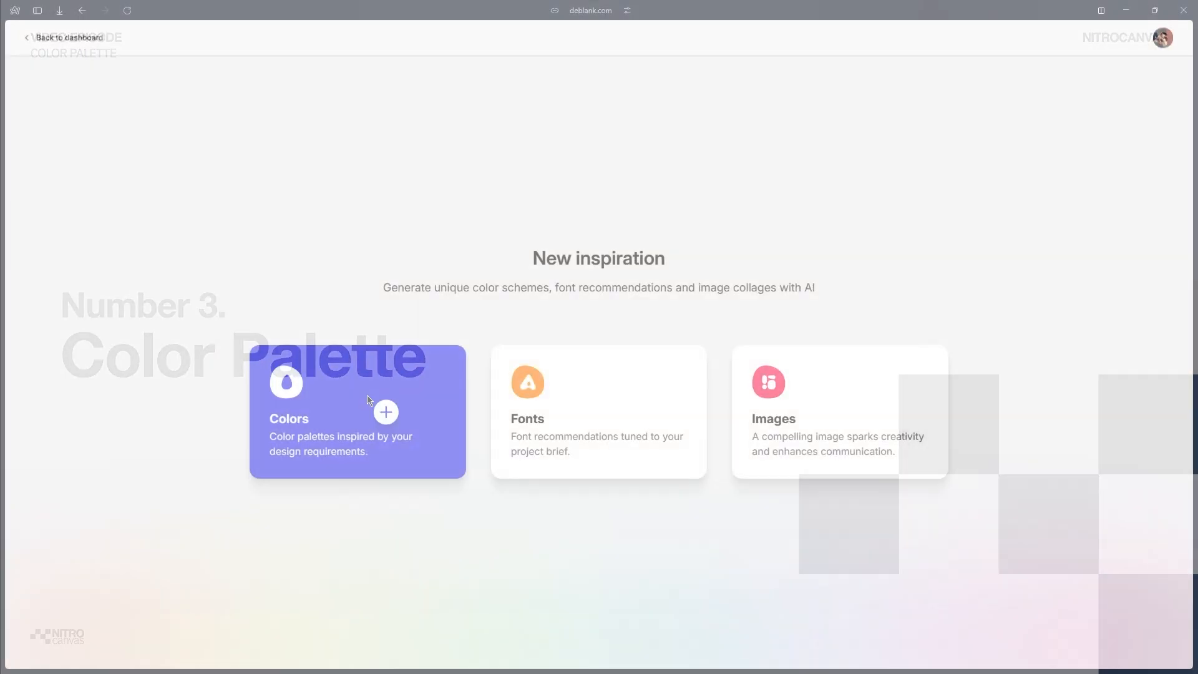
Step: Start a new Colors inspiration with the prompt "a palette for a water bottle company focusing on green, white, and blue"
left_click(382, 409)
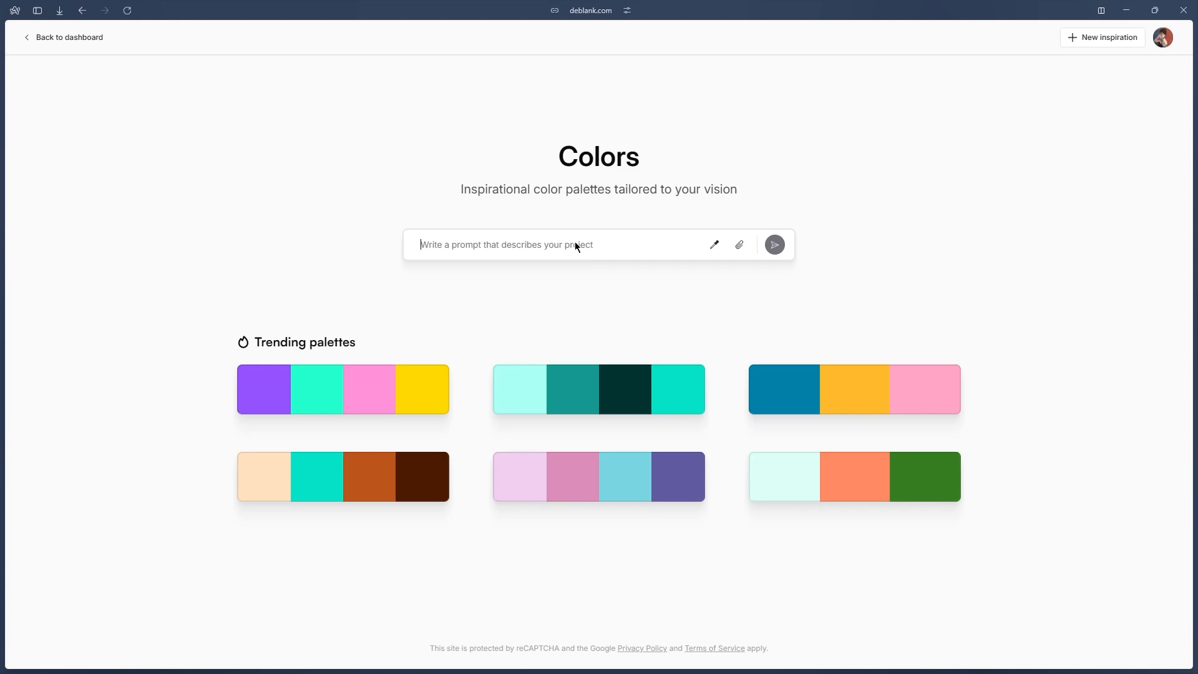
type("c")
key("BackSpace")
type("a palette")
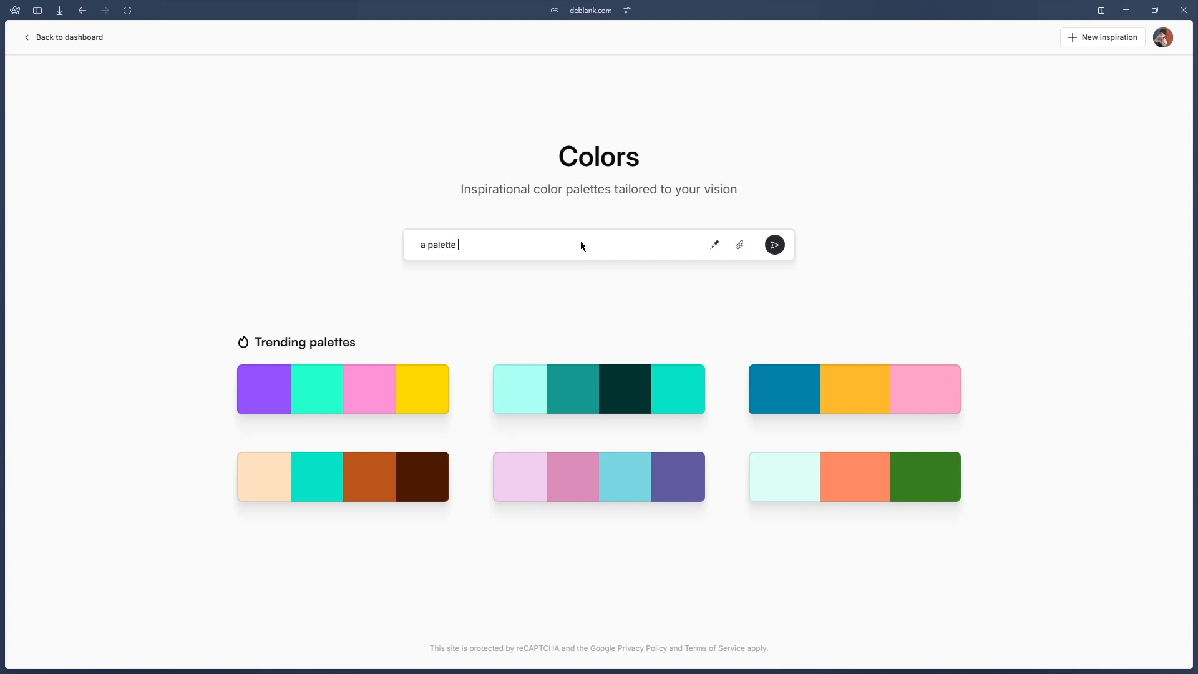
type(" for a water bottle company focusing o")
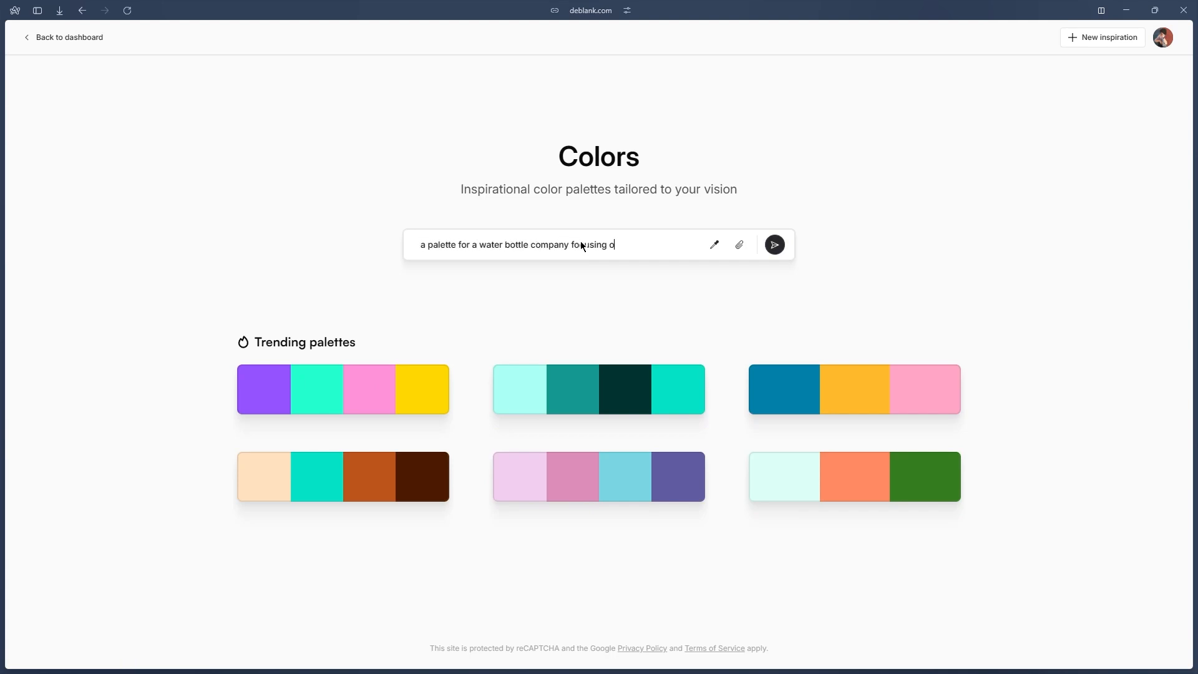
type("n green, white, and blue")
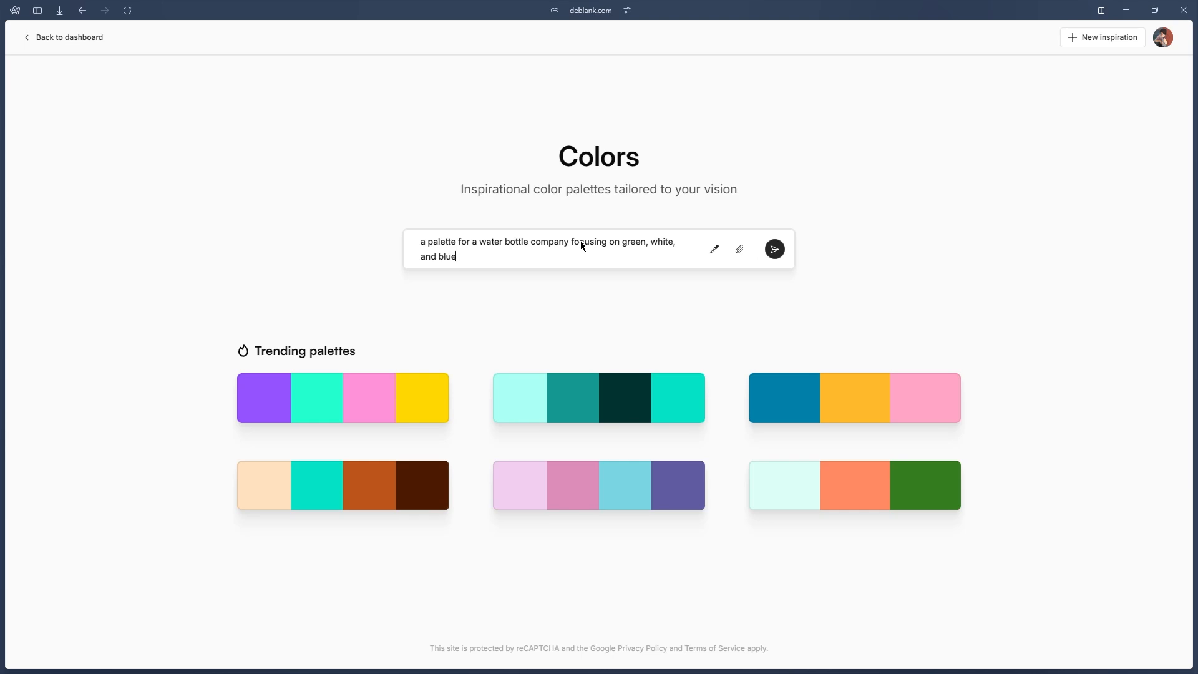
Step: Generate the palette, and refine it with the prompt "make it 4 colors only focusing on white, black, greens, and blues"
key("Return")
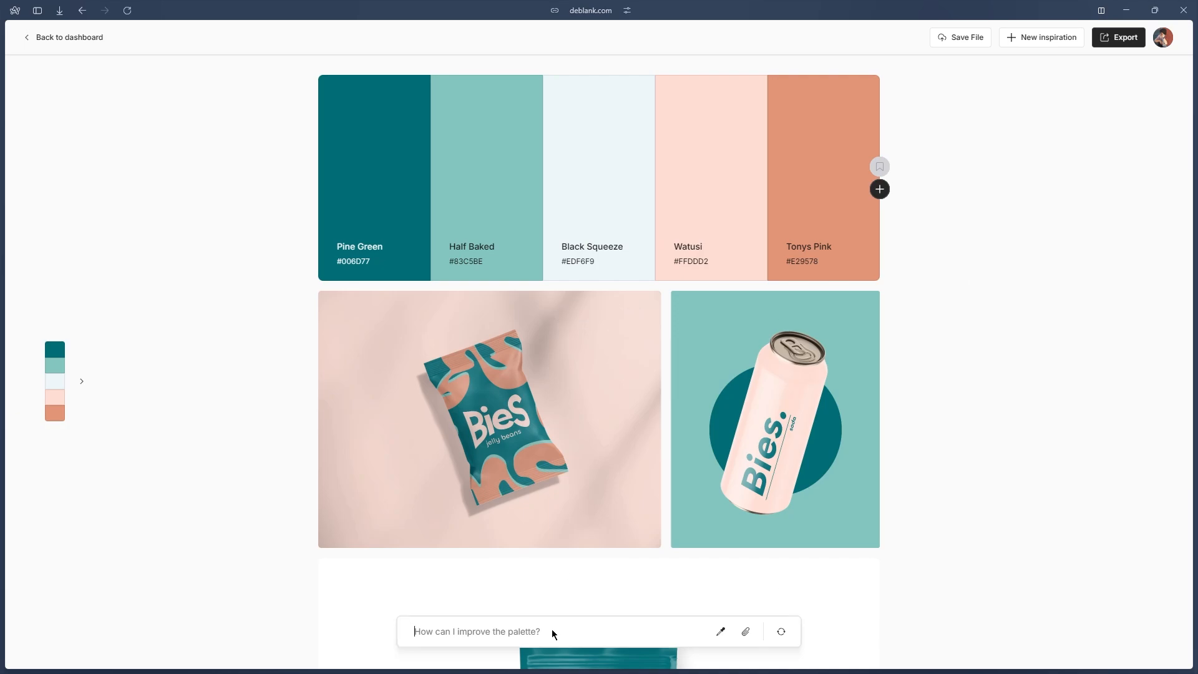
type("make it wh")
key("BackSpace")
key("BackSpace")
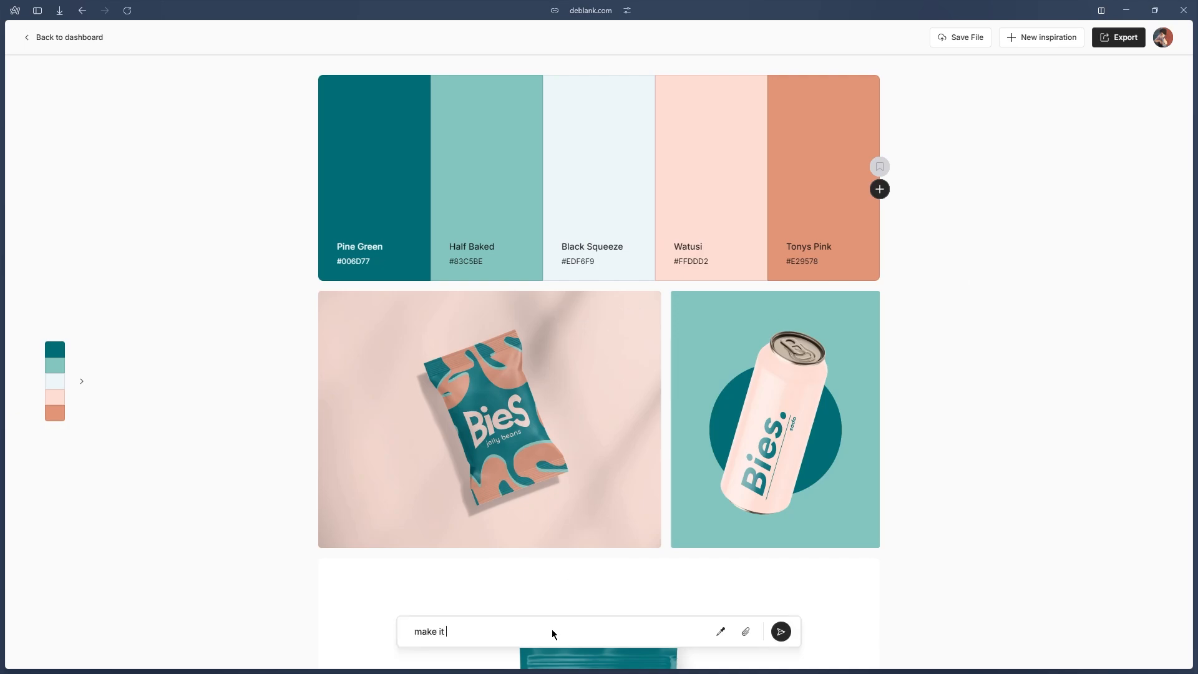
type("4 colors only focusing on white, black, greens")
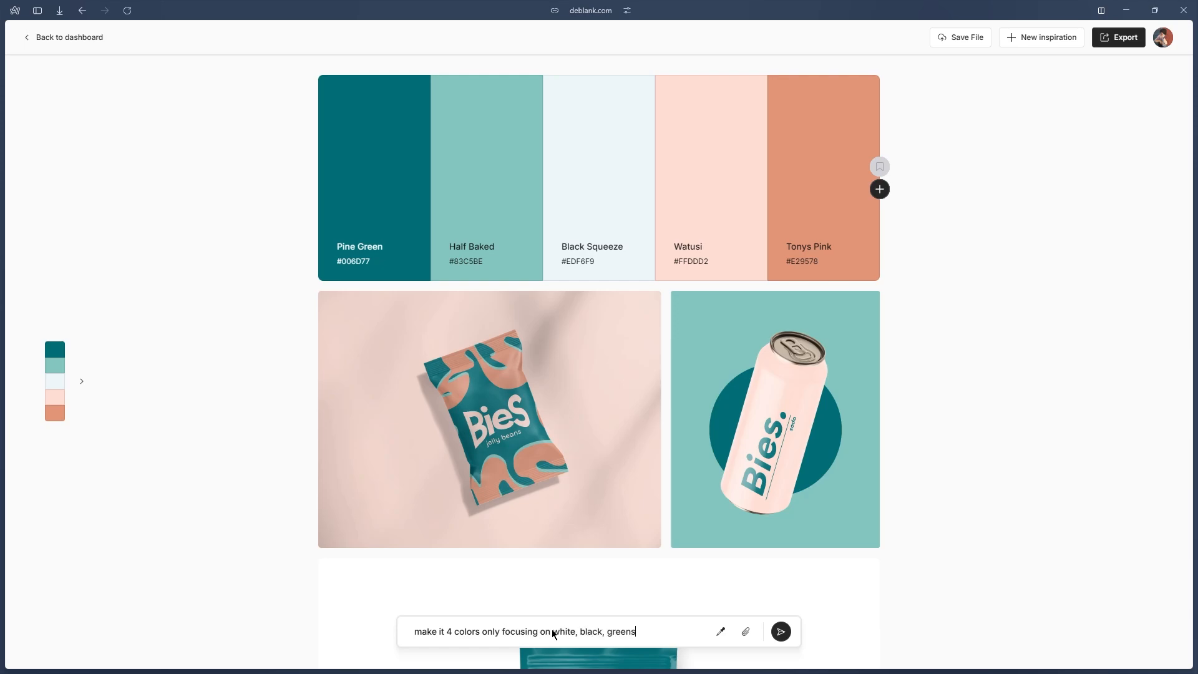
type(", and blues")
key("Return")
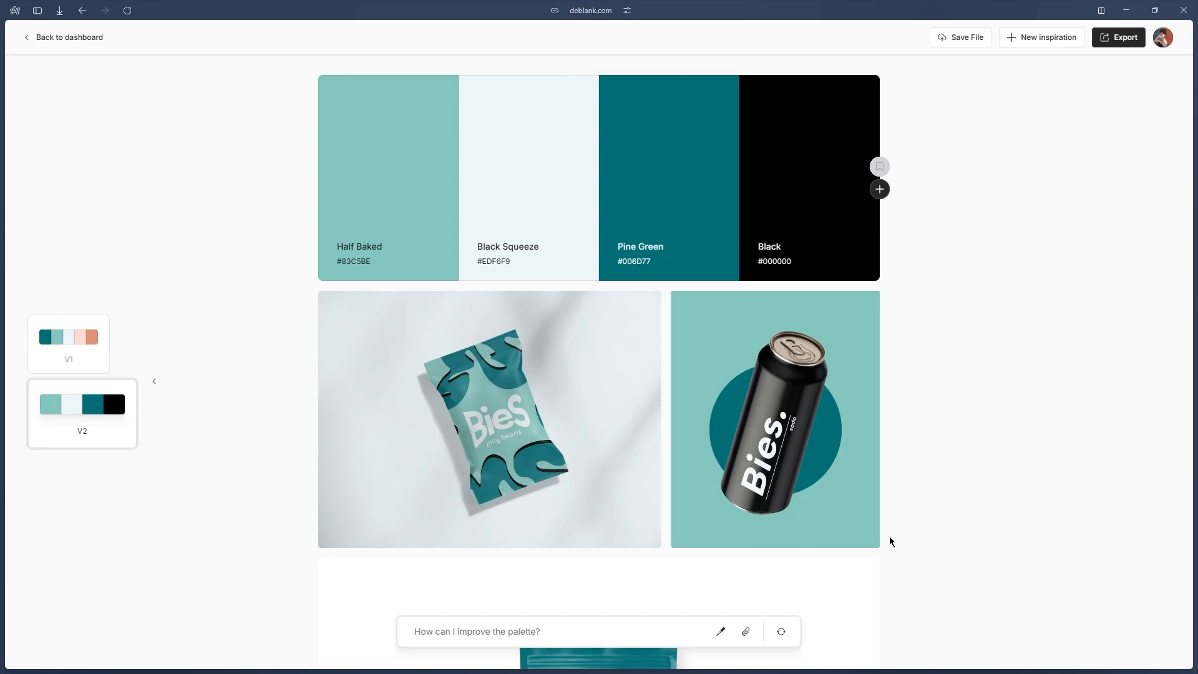
Step: Change the palette's light blue swatch to the darker shade #0093D1 and review it on the mockups
scroll(936, 509, "down", 10)
scroll(935, 509, "down", 15)
scroll(650, 458, "up", 20)
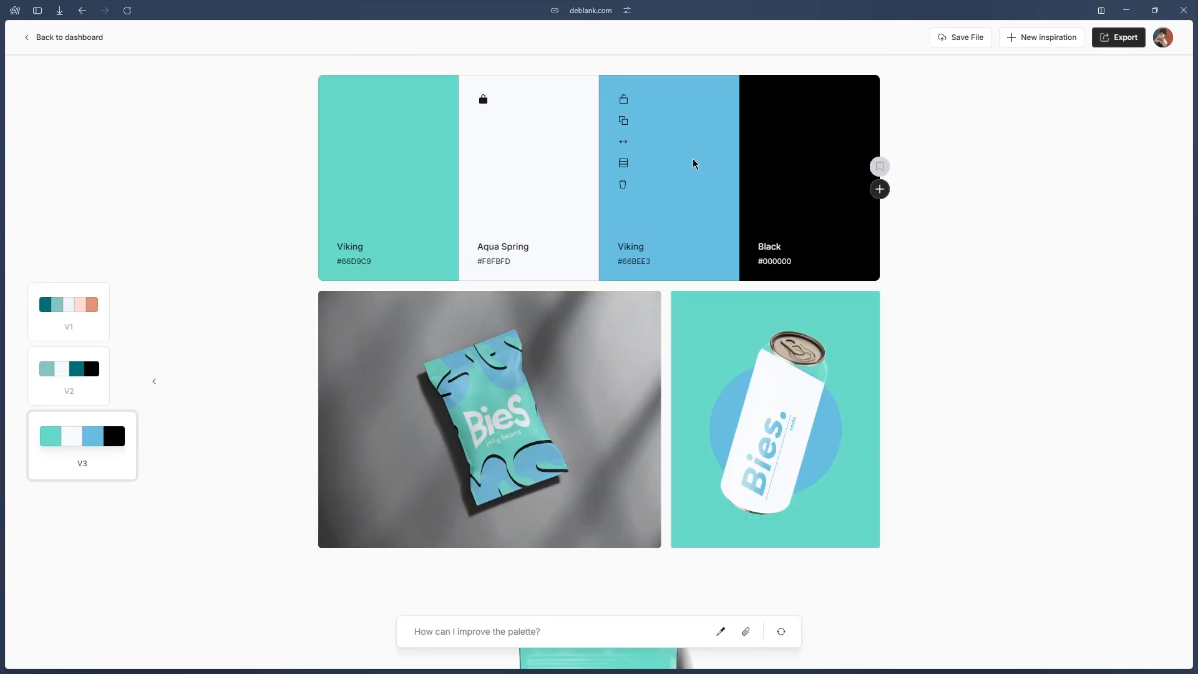
scroll(693, 165, "down", 10)
scroll(693, 165, "up", 10)
left_click(624, 163)
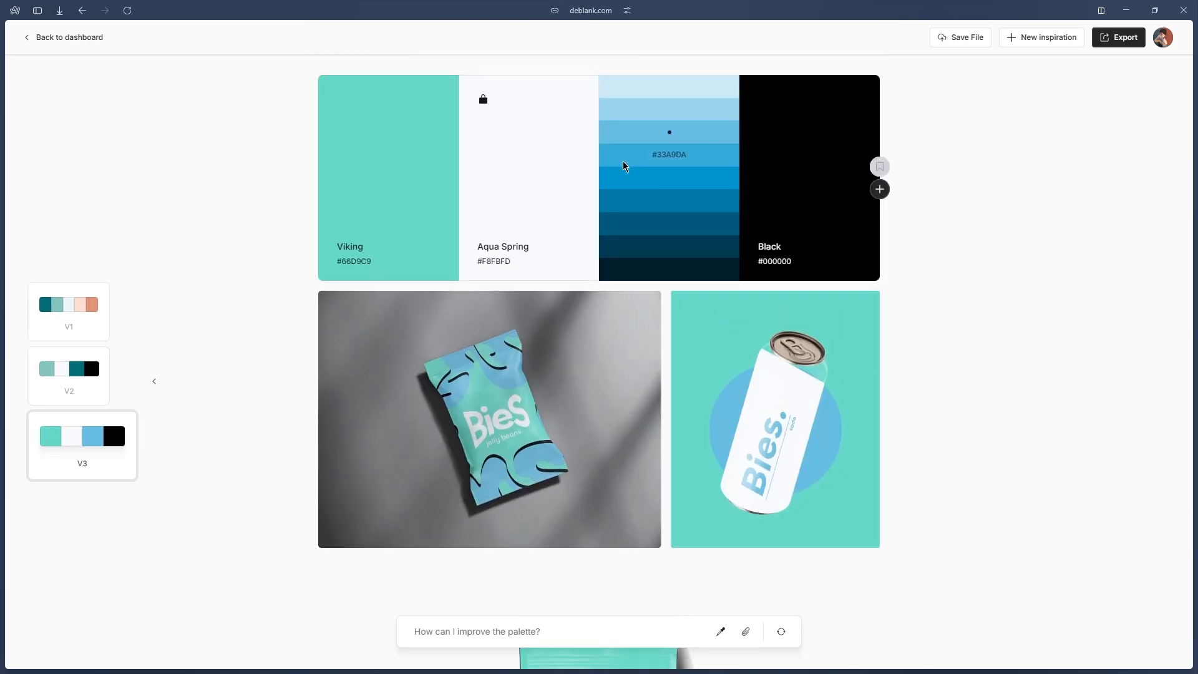
left_click(666, 182)
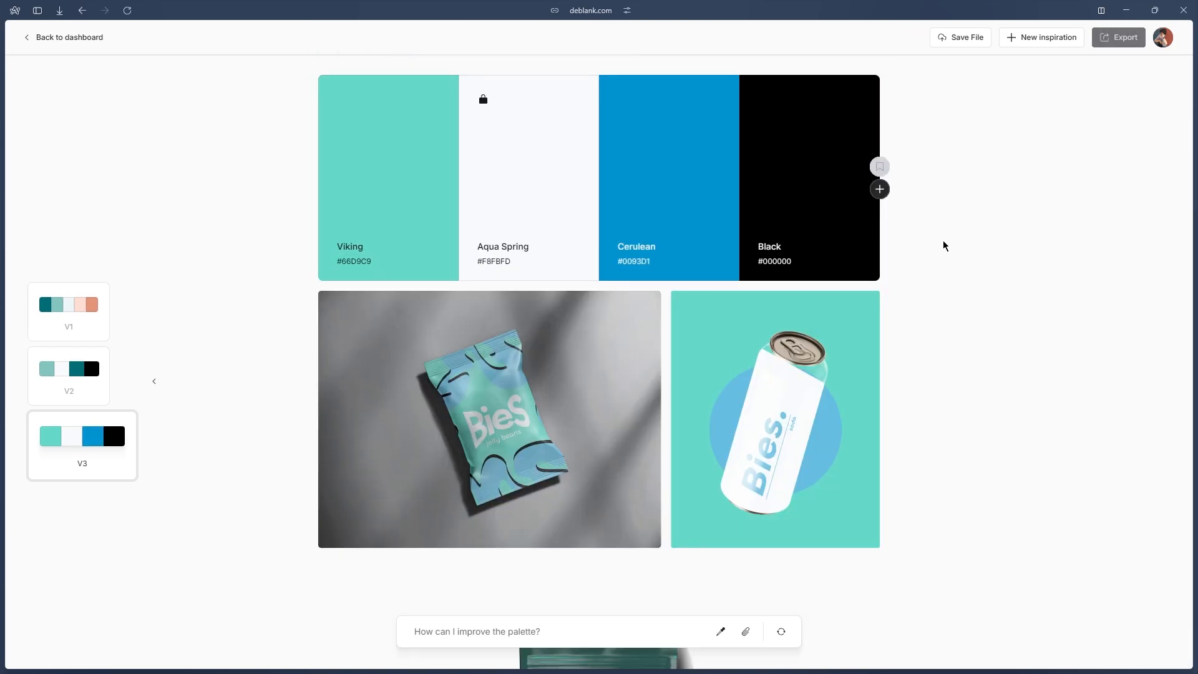
scroll(936, 365, "down", 4)
scroll(958, 388, "down", 9)
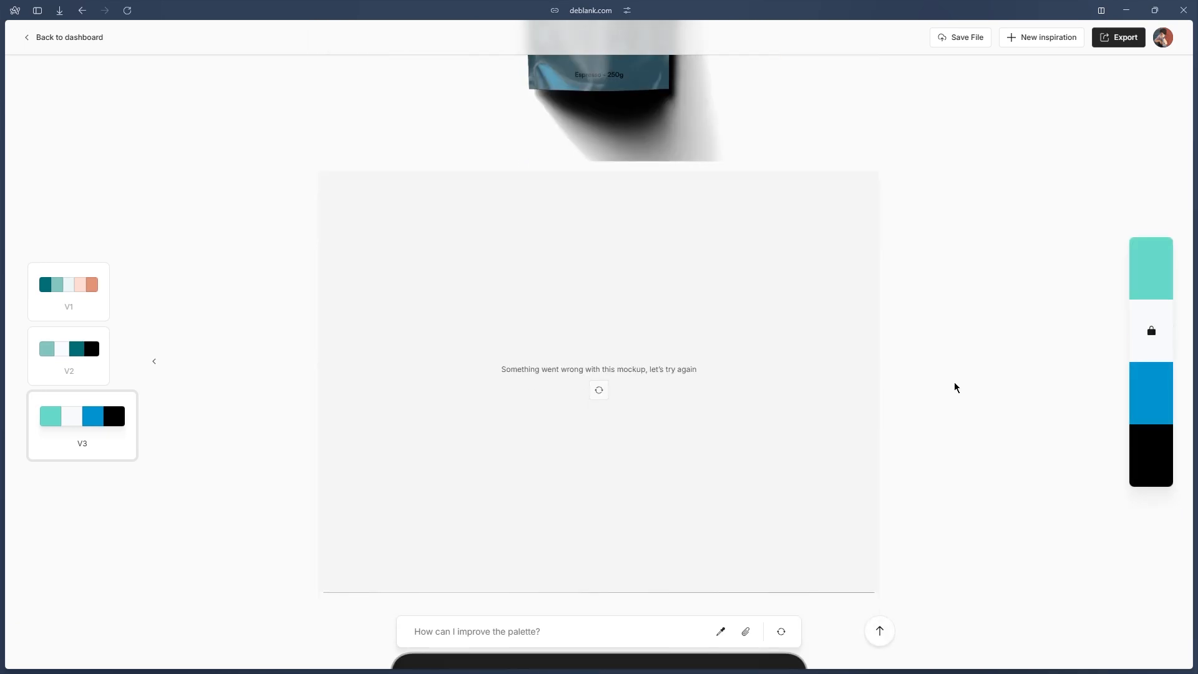
scroll(605, 271, "up", 12)
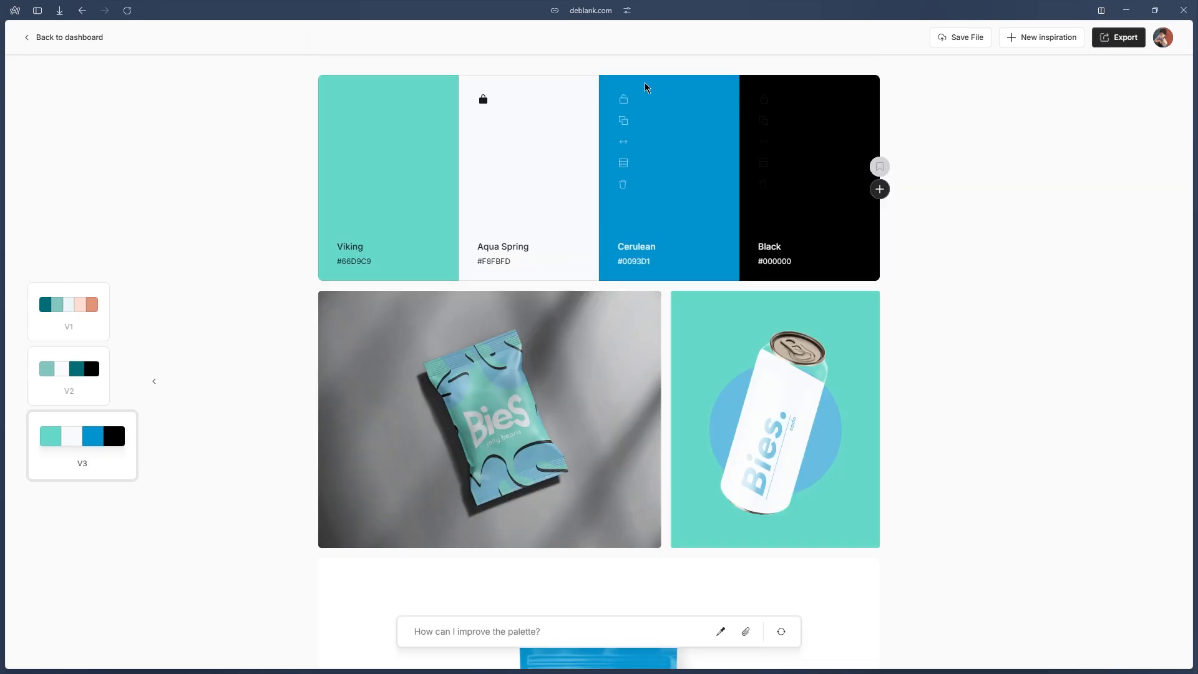
Step: Lock the blue and teal swatches and regenerate the palette with a prompt asking for a slightly bluer black
left_click(629, 100)
left_click(343, 100)
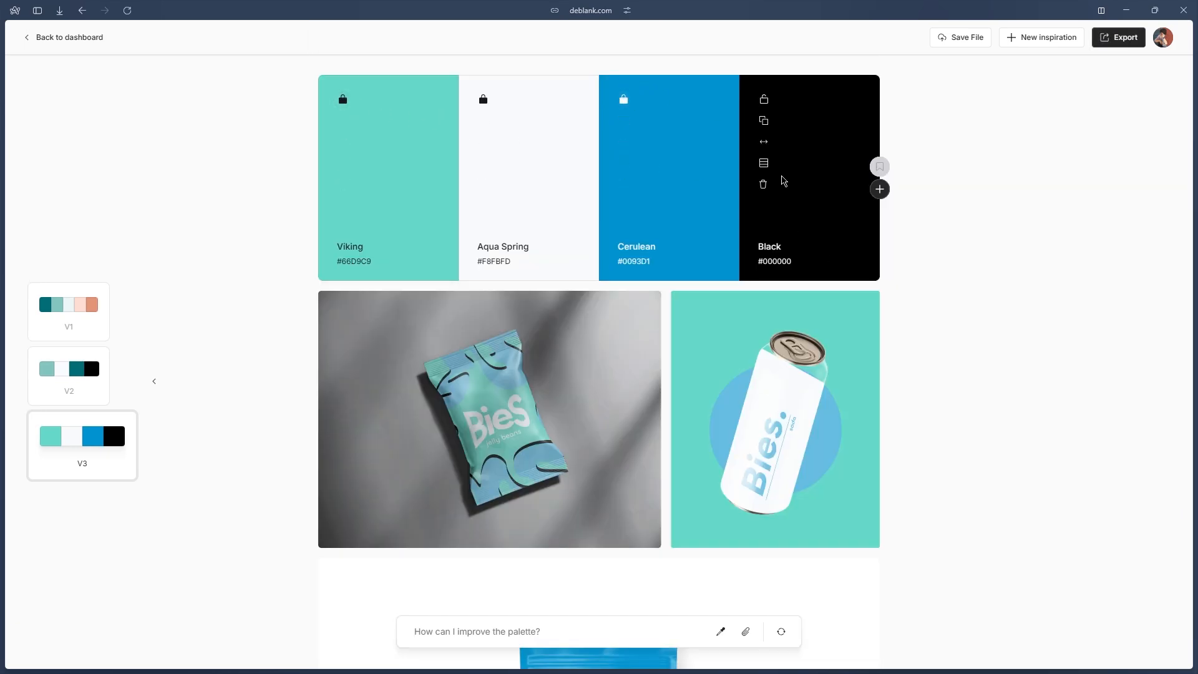
type("make the black a bit b")
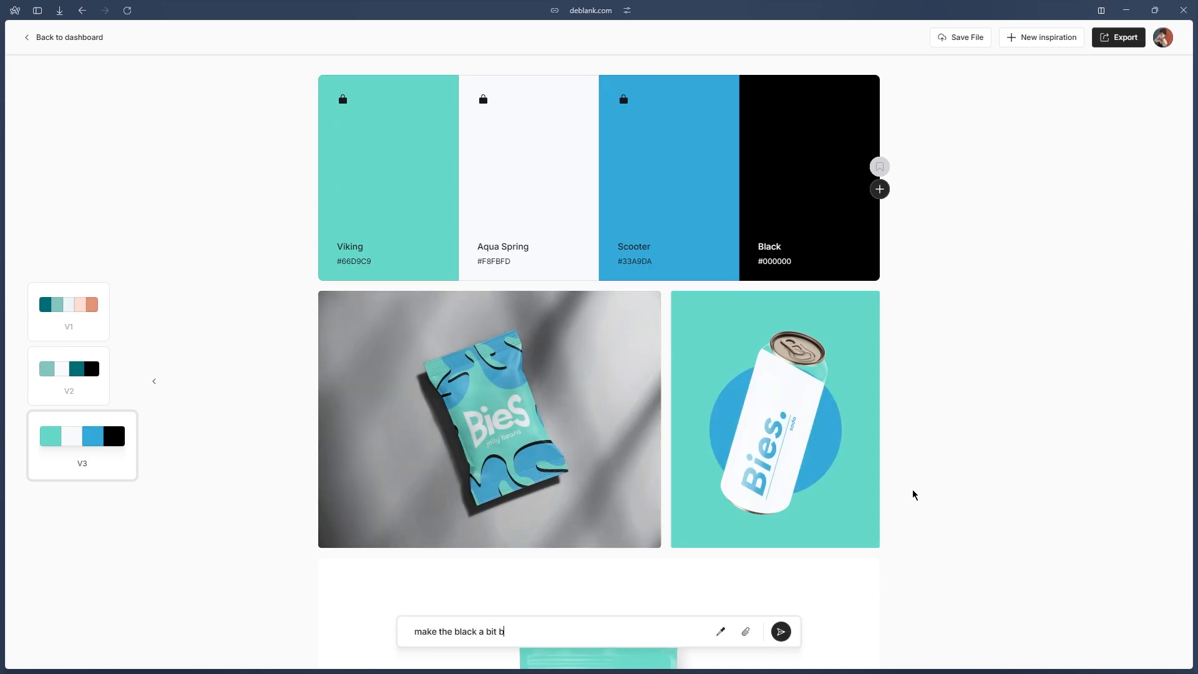
type("l")
key("Return")
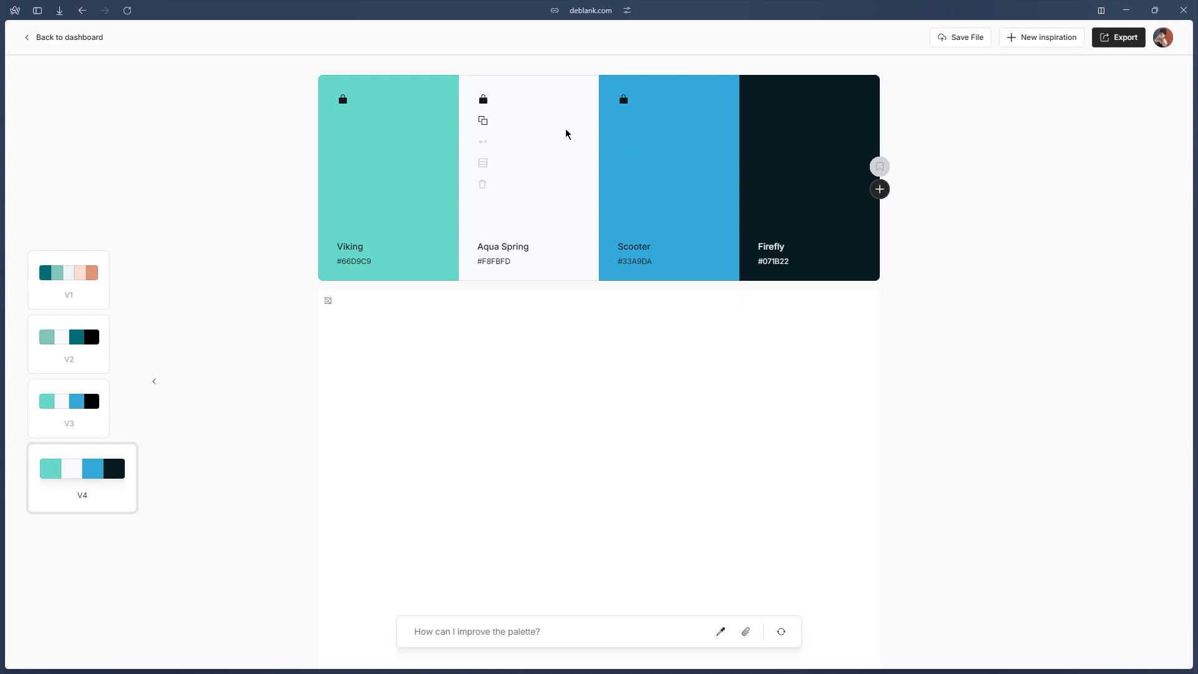
Step: Unlock the three locked swatches and reorder the palette to Aqua Spring, Firefly, Viking, Scooter
left_click(483, 99)
left_click(342, 99)
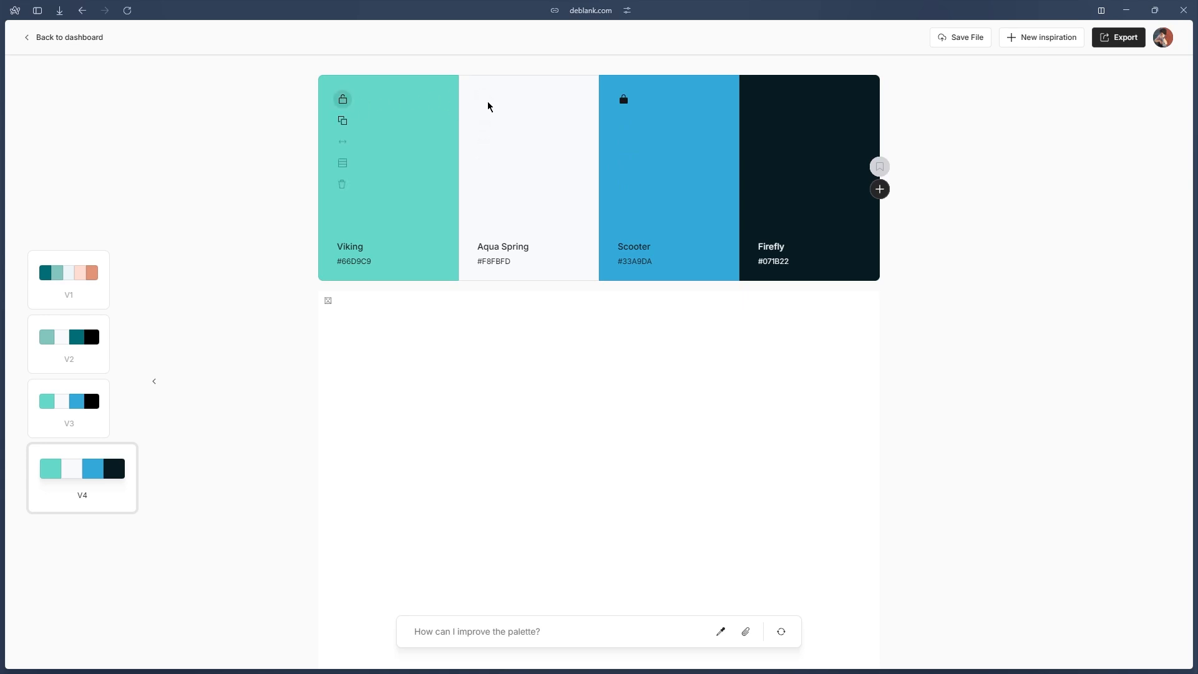
left_click(623, 99)
left_click_drag(488, 146, 374, 142)
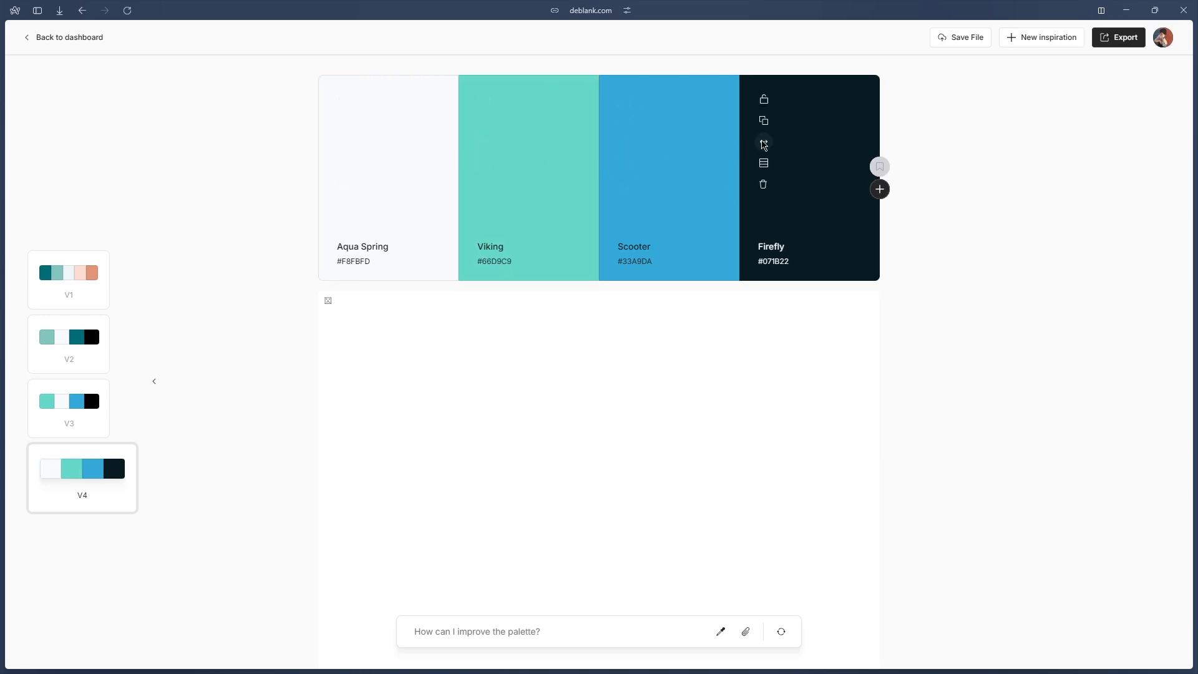
left_click_drag(764, 142, 499, 142)
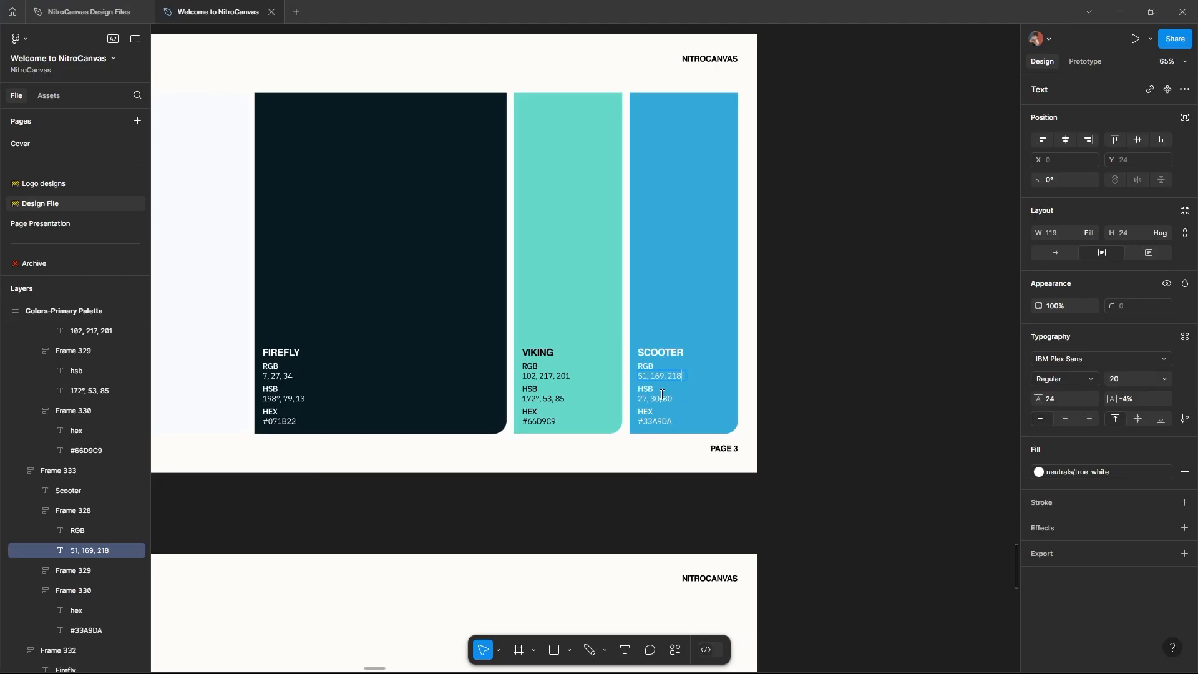
Step: In the Figma design file, set the Scooter swatch's HSB value on the Primary Palette frame to 197°, 77, 85
scroll(929, 489, "down", 1)
left_click(929, 490)
scroll(929, 489, "down", 4)
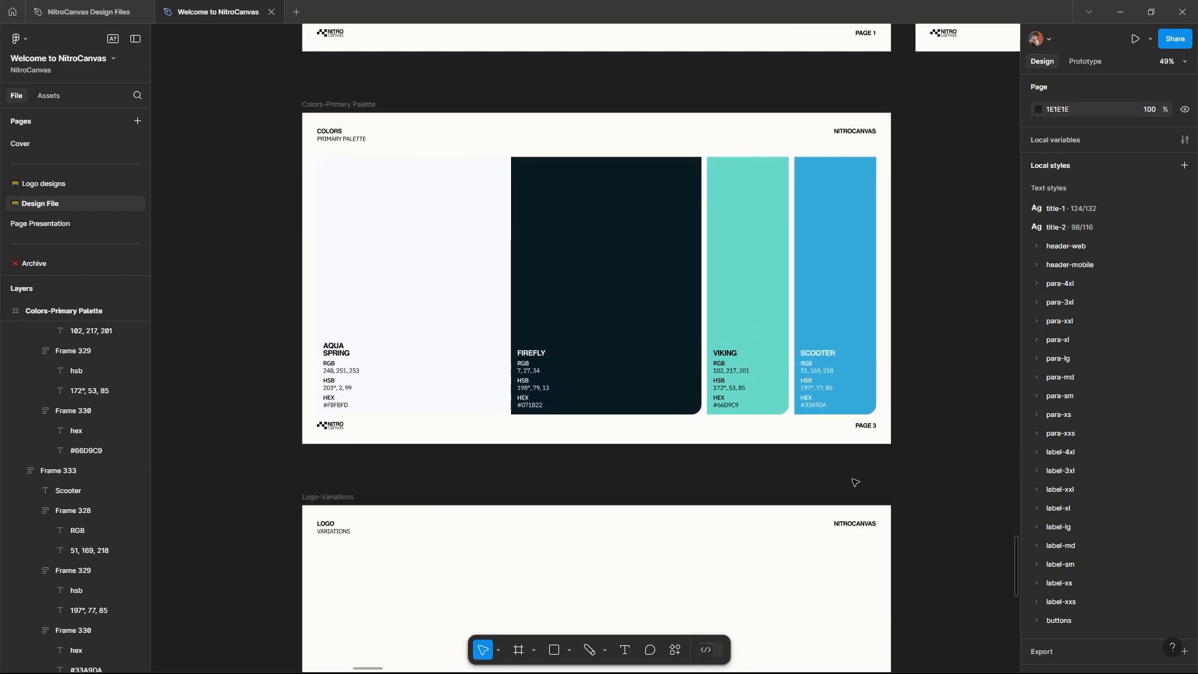
left_click_drag(915, 479, 780, 489)
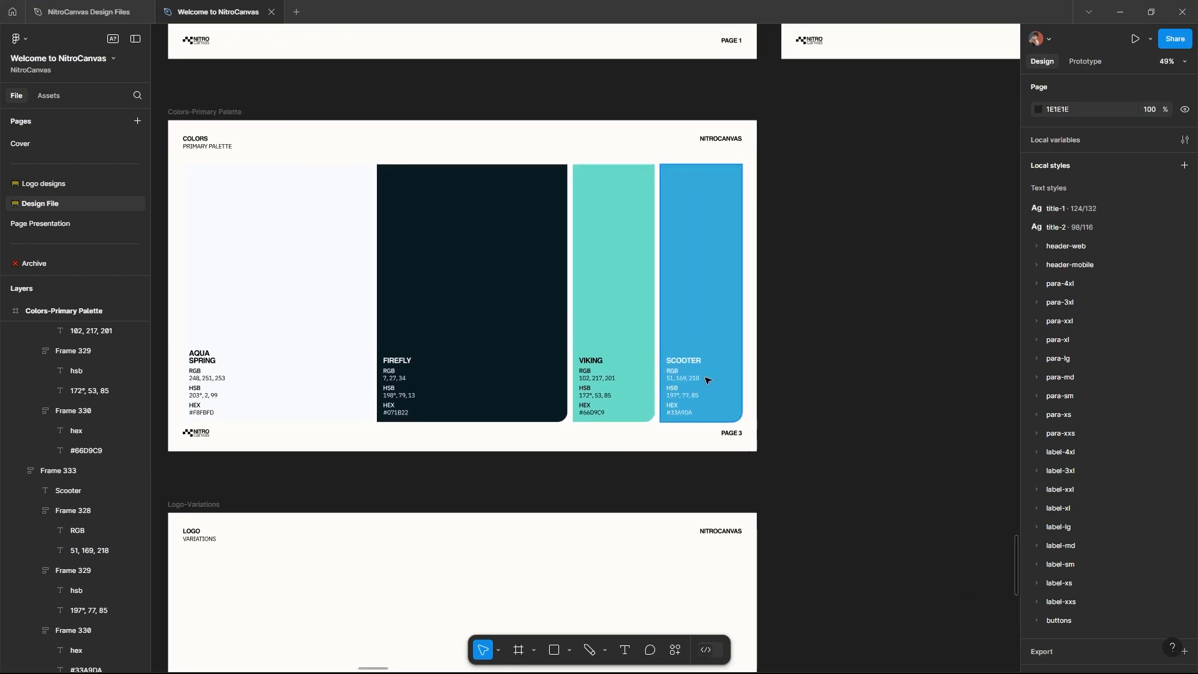
Step: Select the Scooter swatch's text block on the Primary Palette frame and open its text color
scroll(702, 380, "up", 3)
left_click(540, 392)
left_click(852, 433)
left_click_drag(852, 433, 929, 415)
left_click(756, 393)
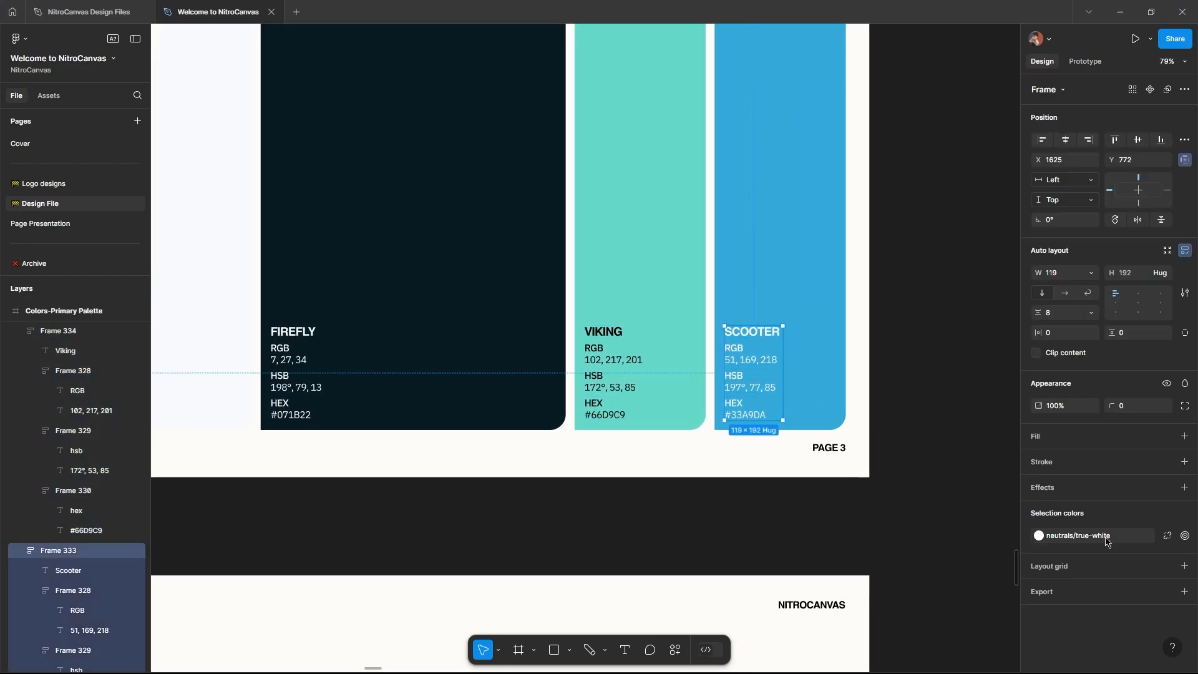
left_click(1106, 536)
left_click(764, 537)
left_click_drag(752, 536, 864, 526)
scroll(864, 526, "down", 3)
mouse_move(787, 529)
left_mouse_down()
mouse_move(860, 534)
mouse_move(756, 489)
mouse_move(788, 513)
left_mouse_up()
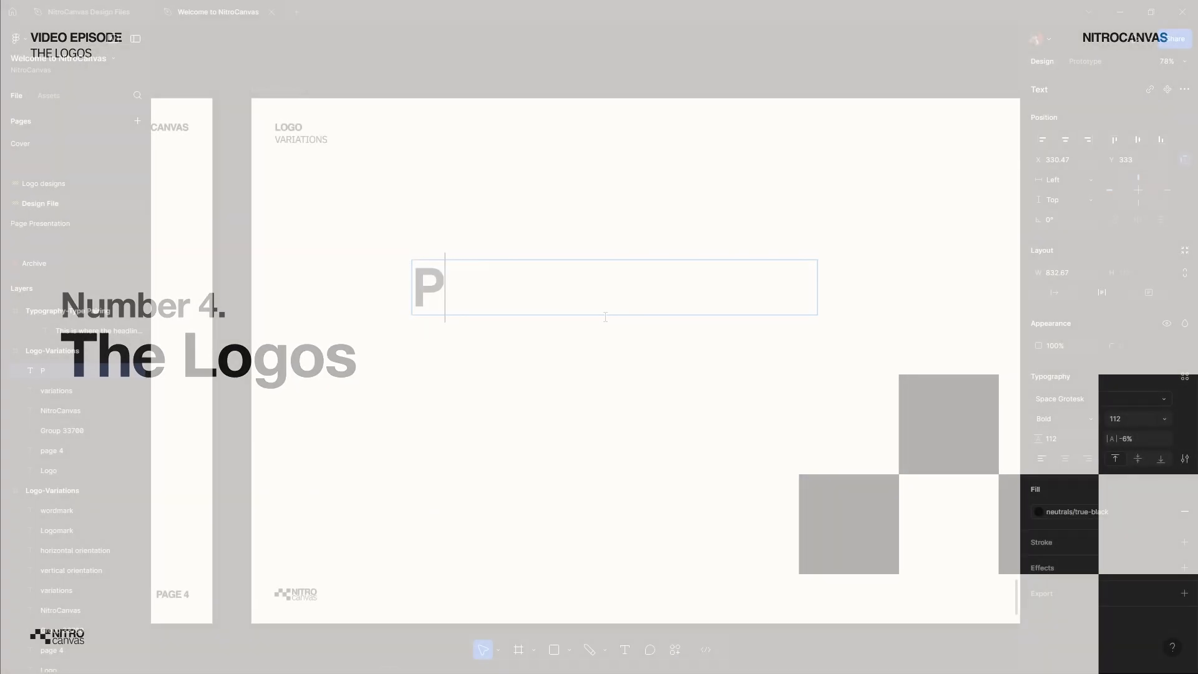
Step: Write the wordmark "PureSip" in Space Grotesk Bold on the empty Logo-Variations frame and fit its text box to auto width
type("ureSip")
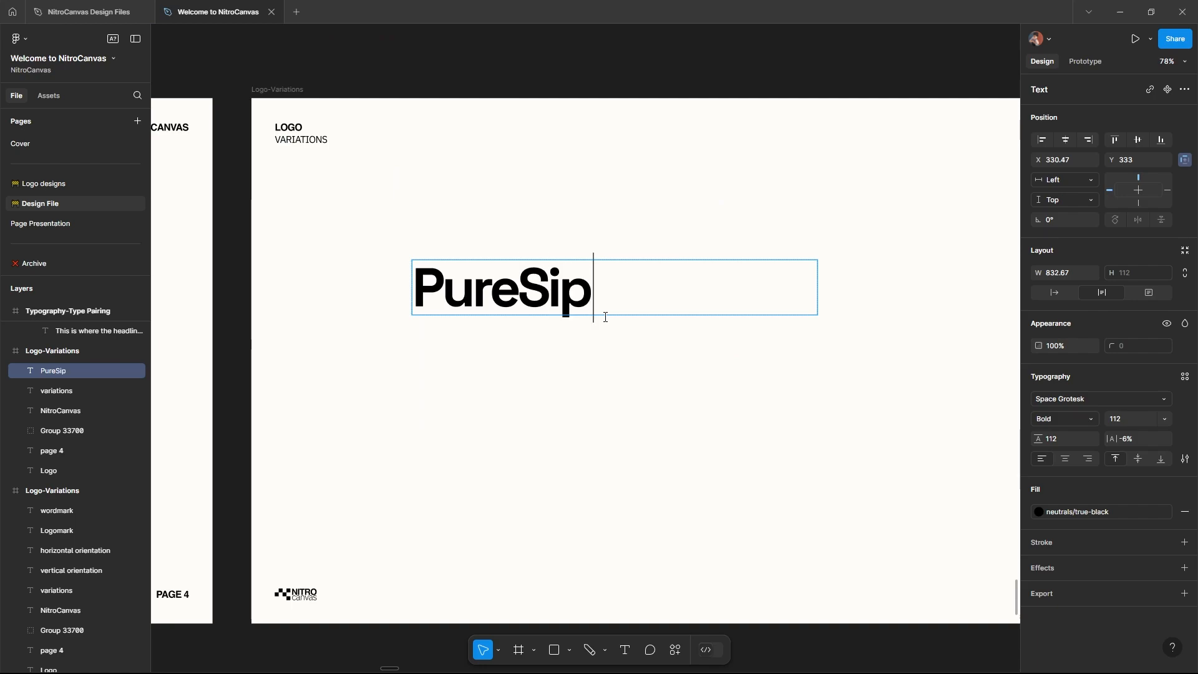
key("Escape")
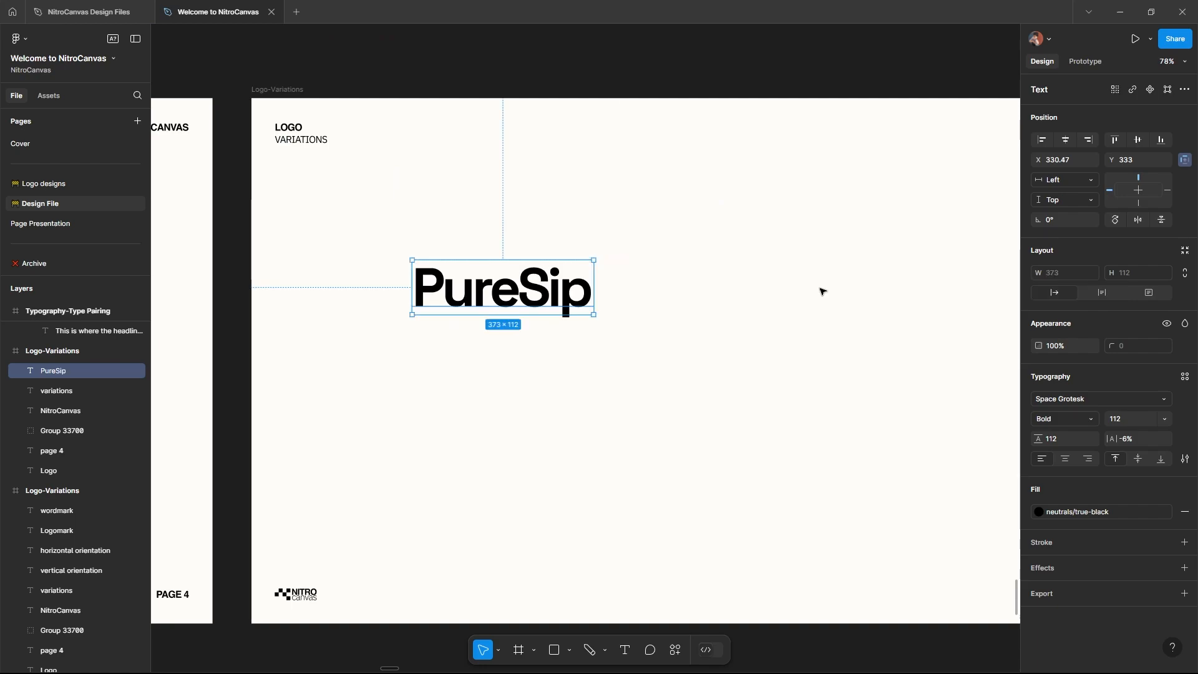
scroll(749, 293, "left", 3)
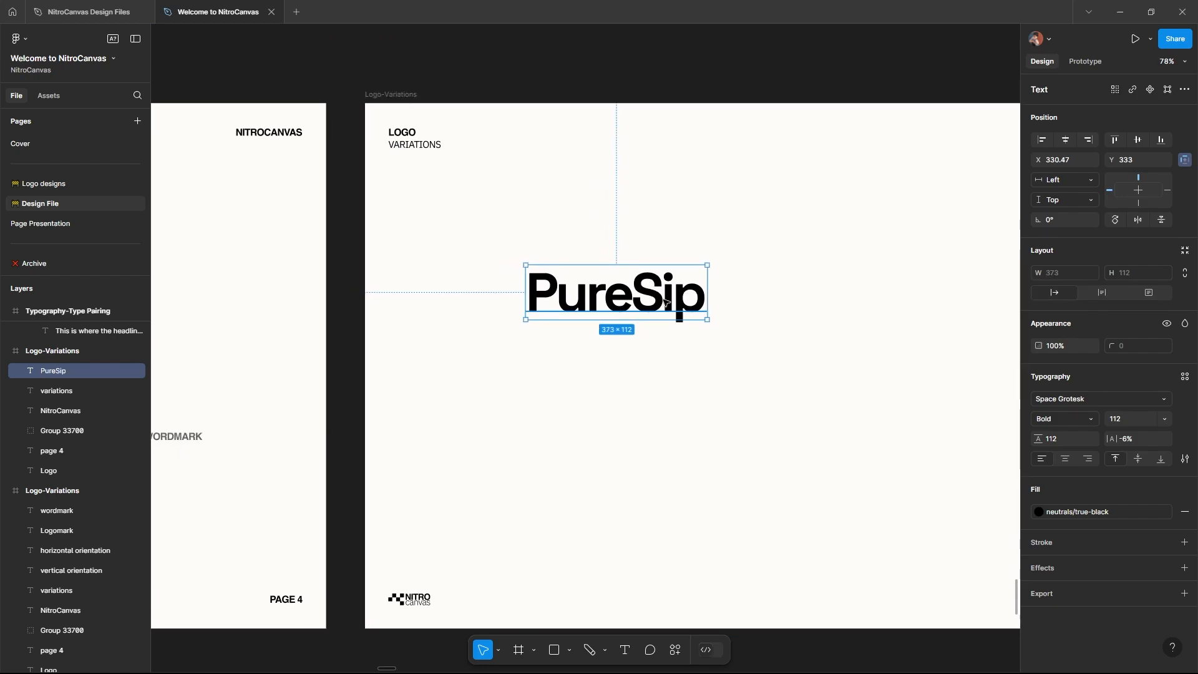
left_click(671, 375)
scroll(647, 382, "right", 2)
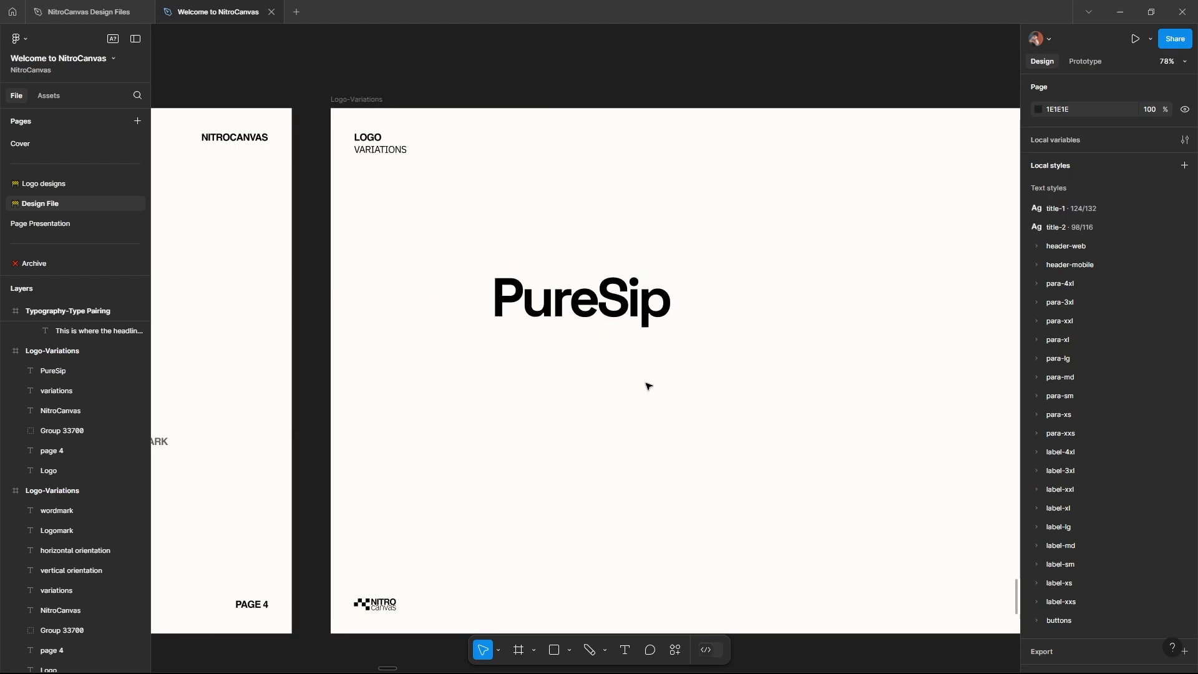
Step: Try letter spacings of -4% and -8% on the PureSip wordmark, undoing each change
left_click(645, 315)
left_click(1136, 439)
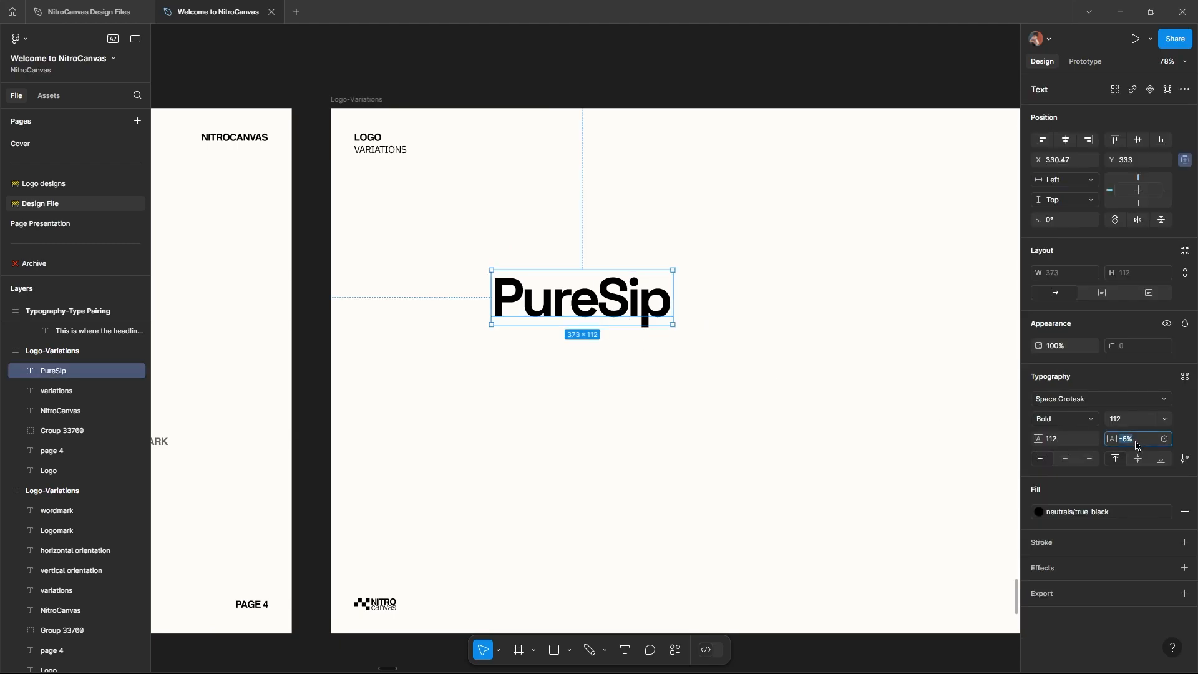
type("-4")
key("Return")
key("ctrl+z")
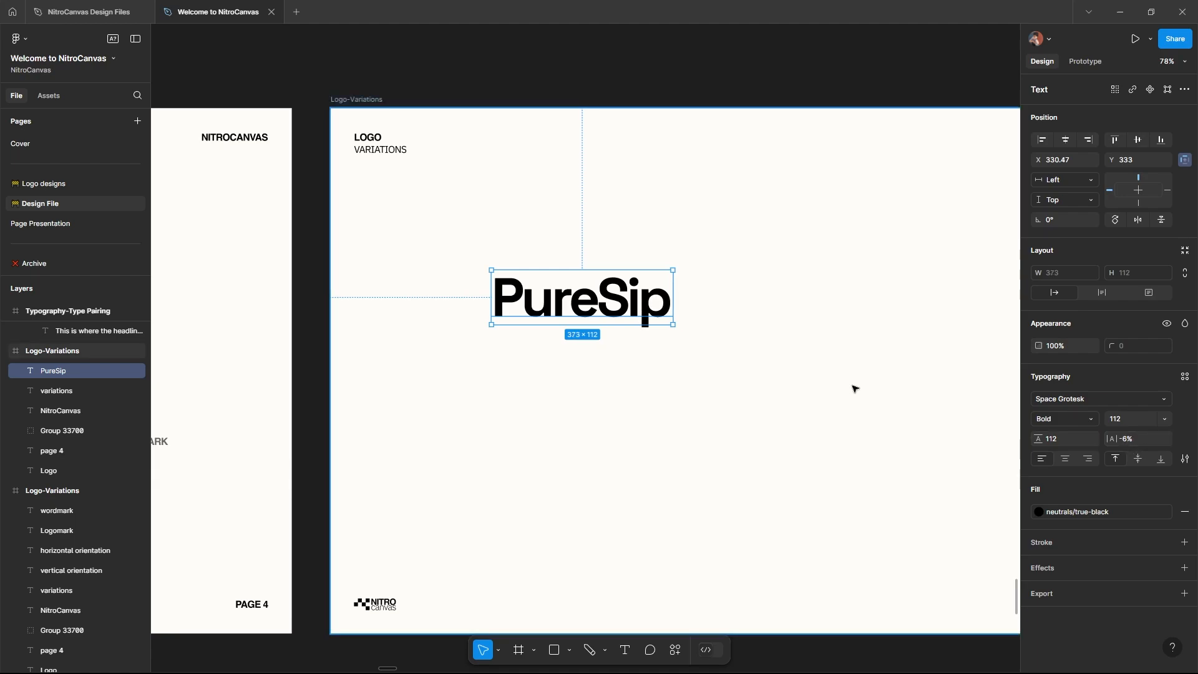
left_click(1134, 440)
type("-8")
key("Return")
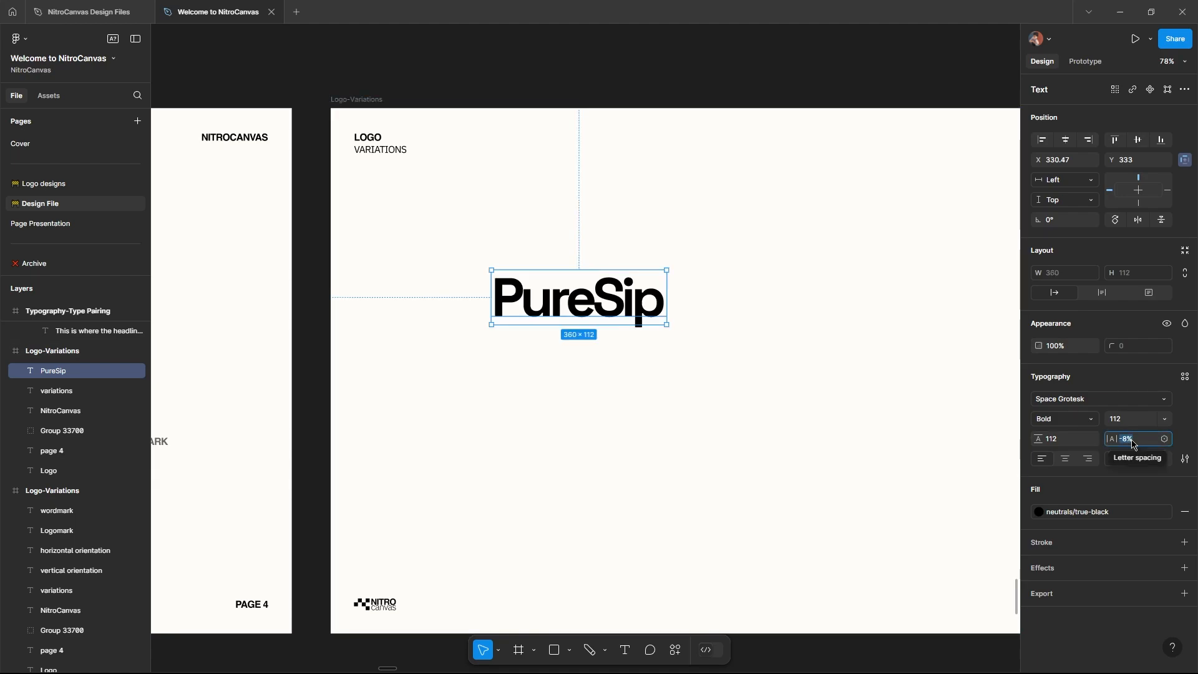
key("ctrl+z")
Step: Scale the PureSip wordmark down proportionally to about 242 × 73
left_click(737, 402)
left_click_drag(737, 402, 692, 398)
left_click(564, 297)
key("k")
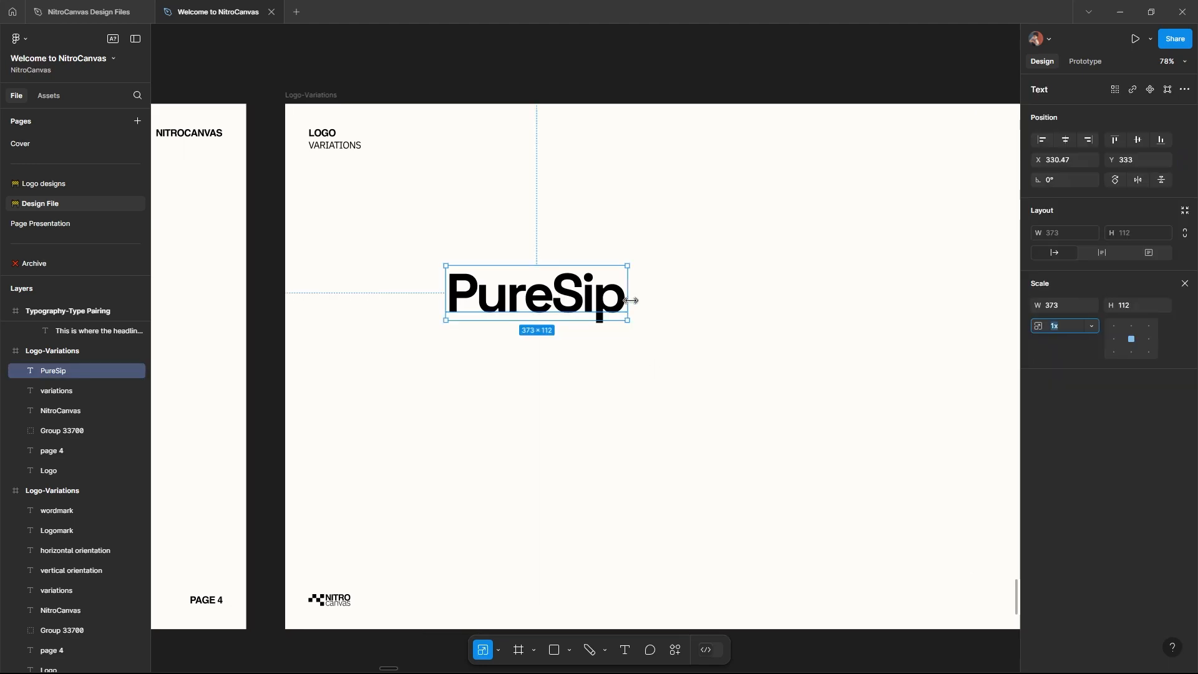
left_click_drag(629, 299, 585, 295)
left_click(575, 339)
scroll(537, 328, "up", 3)
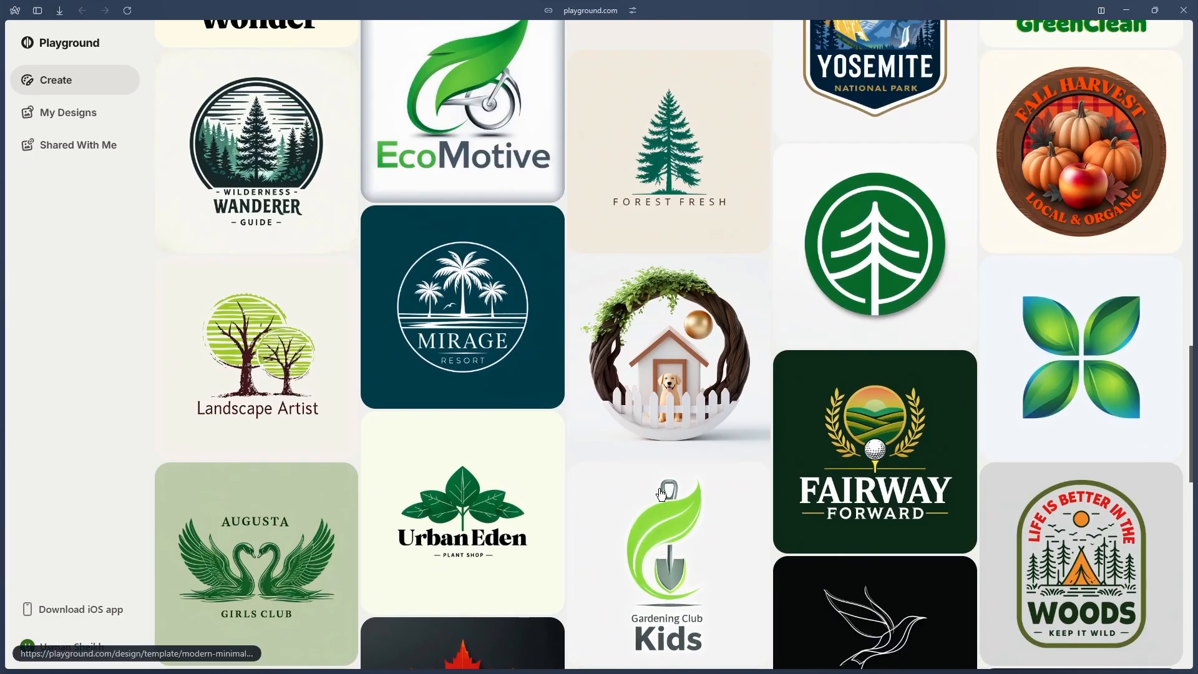
Step: In Playground's logo gallery, open the green "NATURE" tree template and submit the prompt "remove text, change the logo into a bottle planet"
scroll(661, 494, "up", 9)
left_click(445, 468)
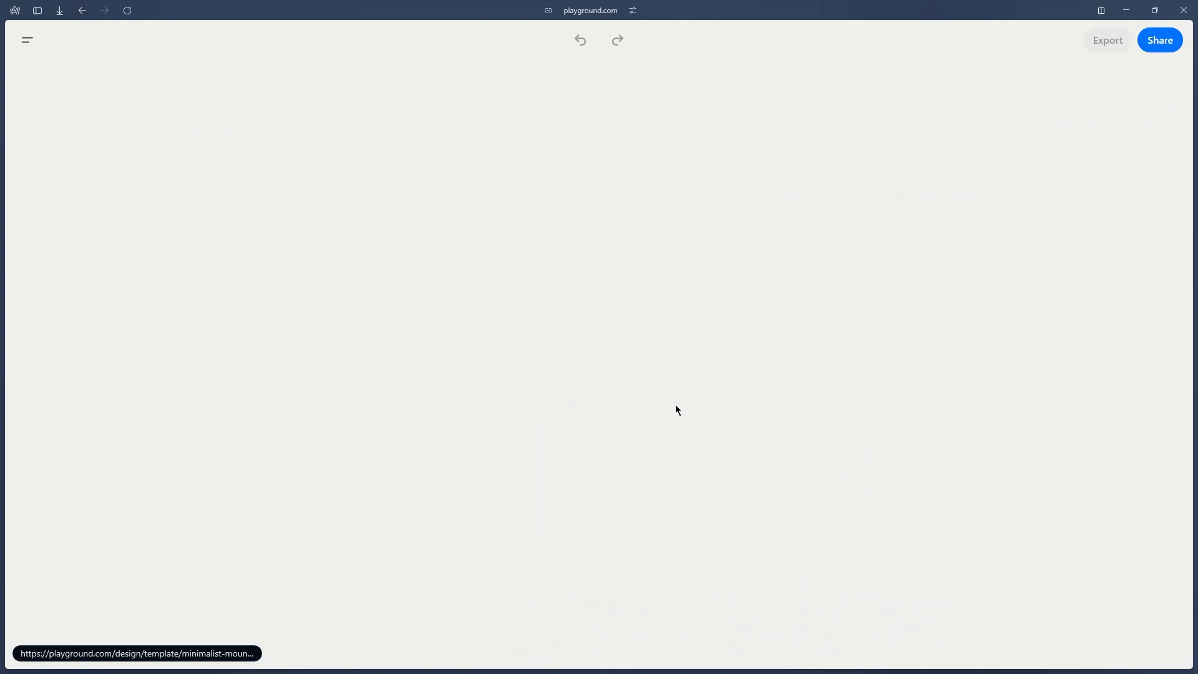
left_click(612, 638)
type("remov")
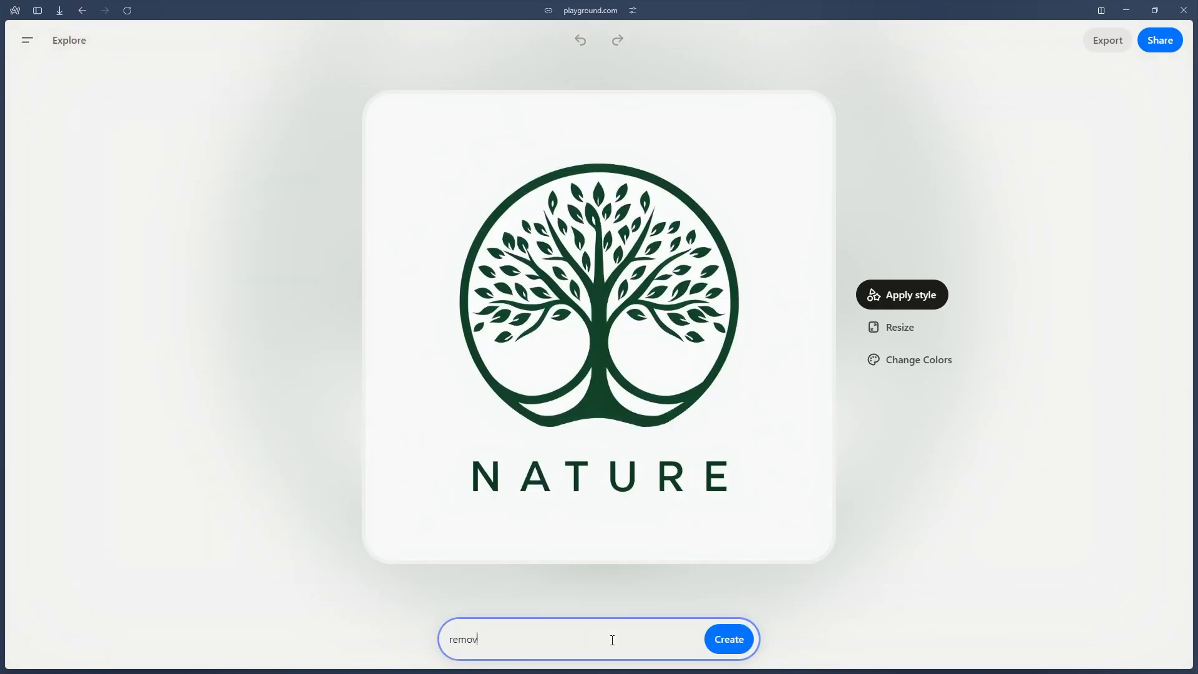
type("e text, change the logo into a bottle planet")
key("Return")
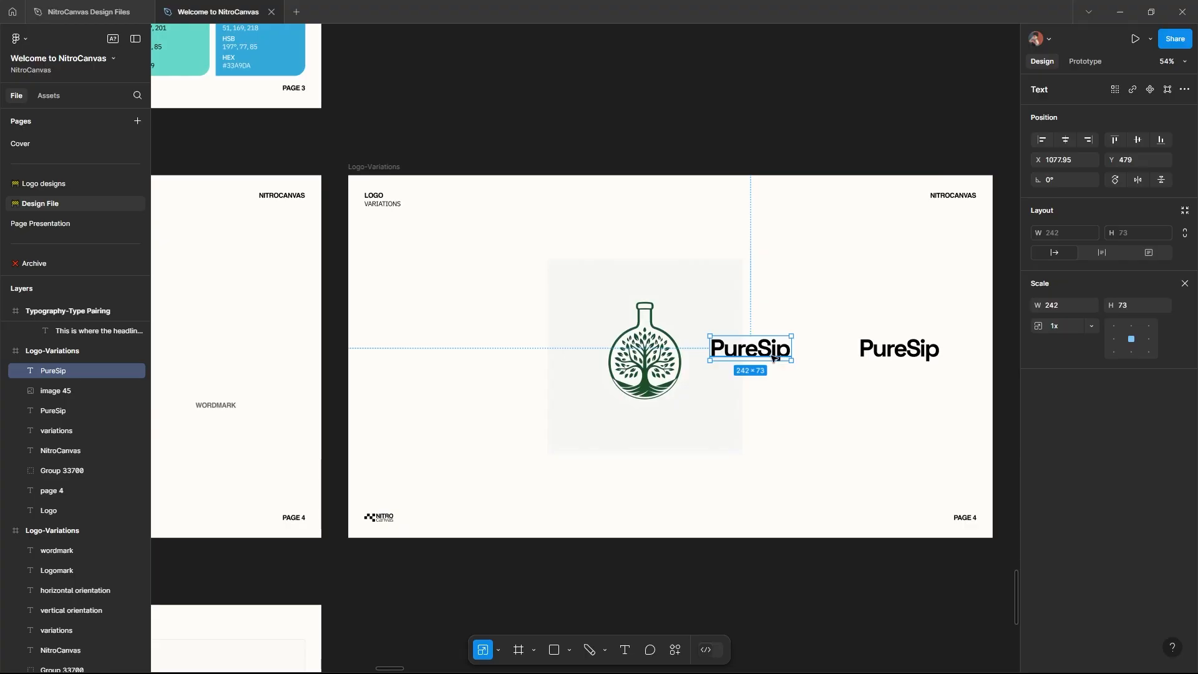
Step: Back in the Figma file, move the PureSip copy close beside the bottle-tree logo and shrink the logo image
scroll(774, 347, "up", 3)
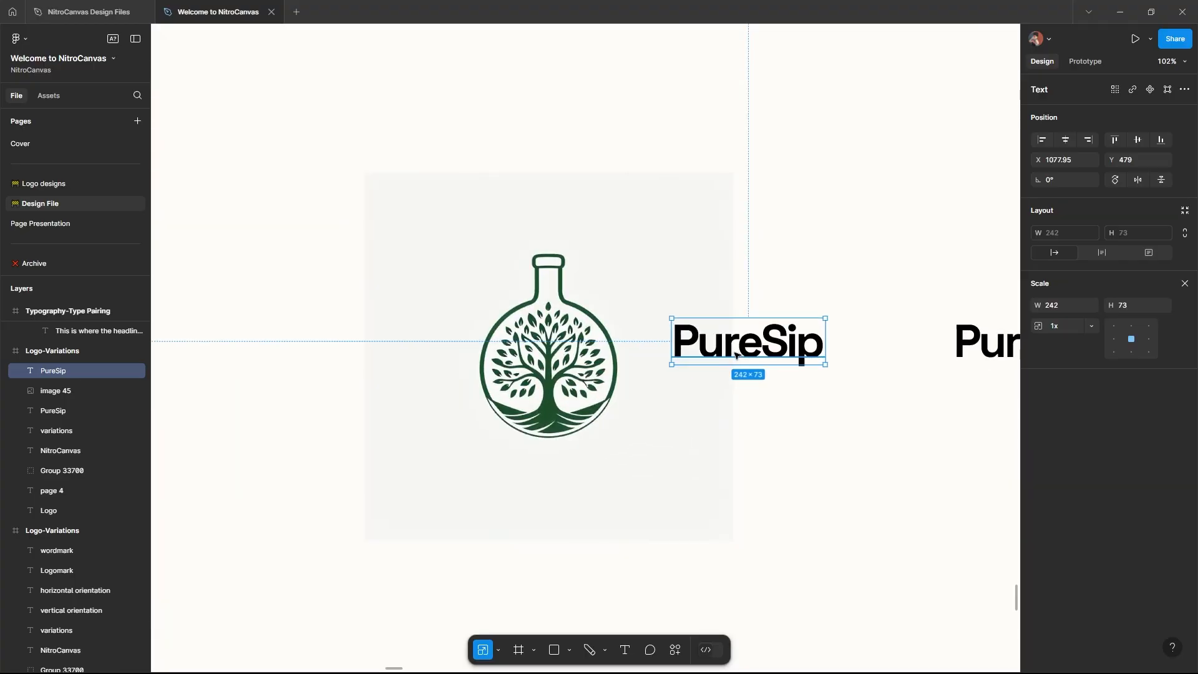
left_click_drag(773, 350, 694, 378)
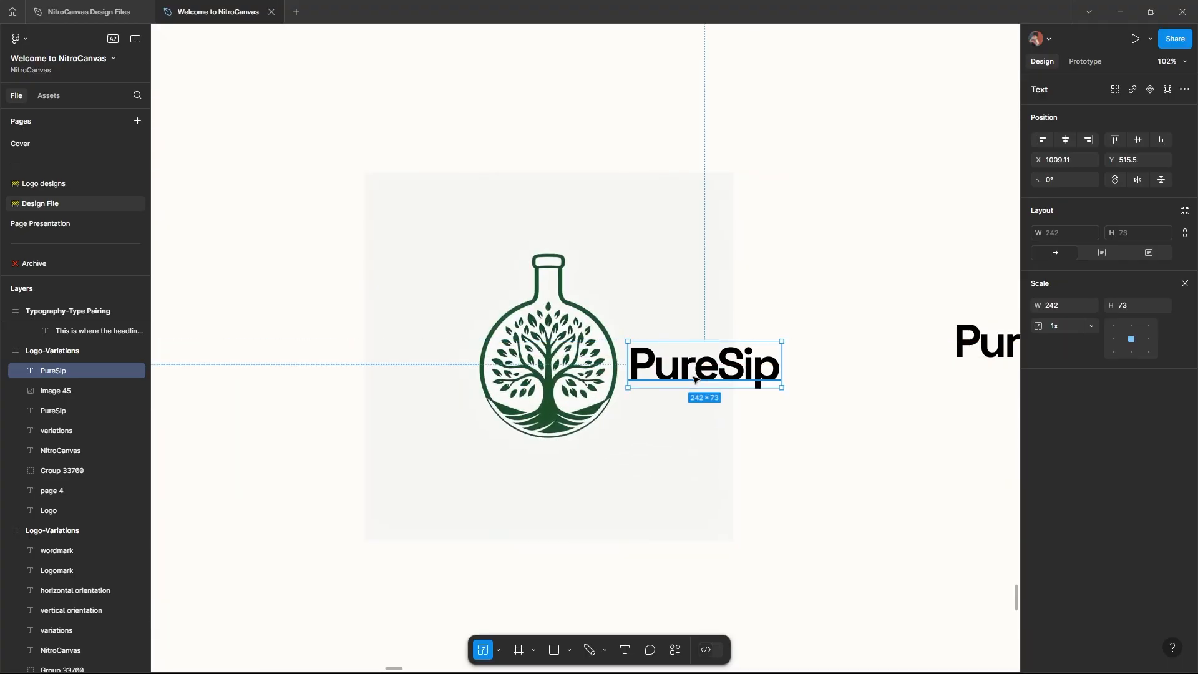
left_click(460, 334)
left_click_drag(361, 175, 447, 255)
left_click_drag(605, 412, 563, 376)
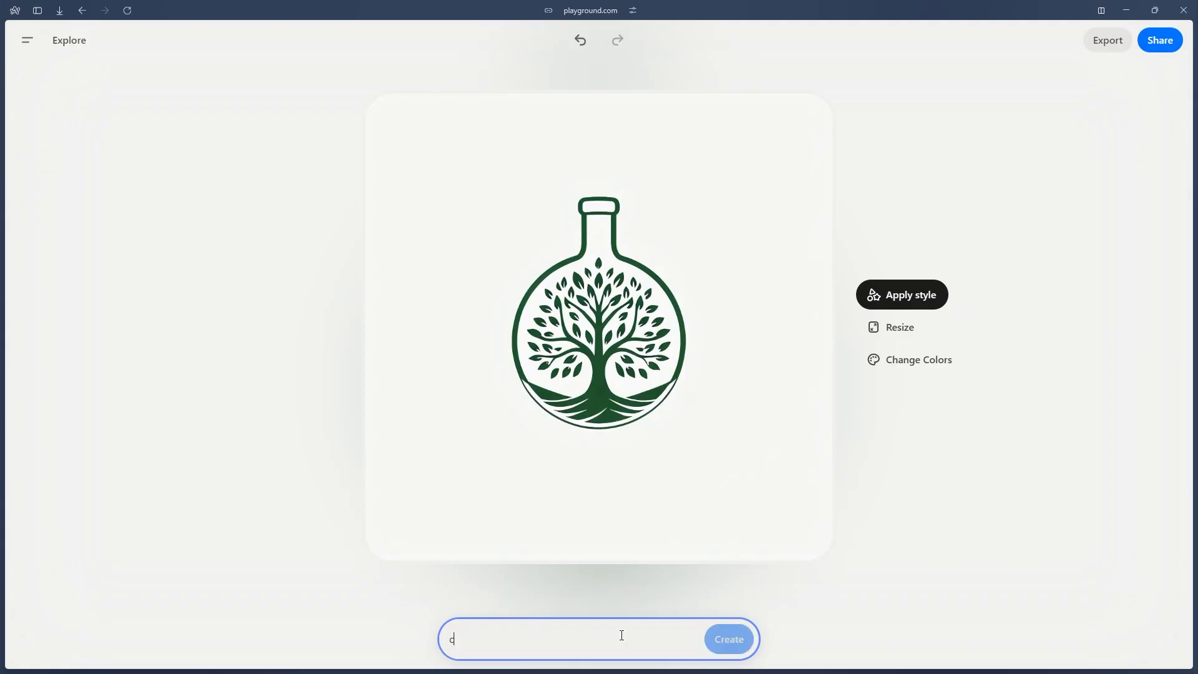
Step: Submit the prompt "change the tree into the earth" for the bottle logo
type("hange the tree into the earth")
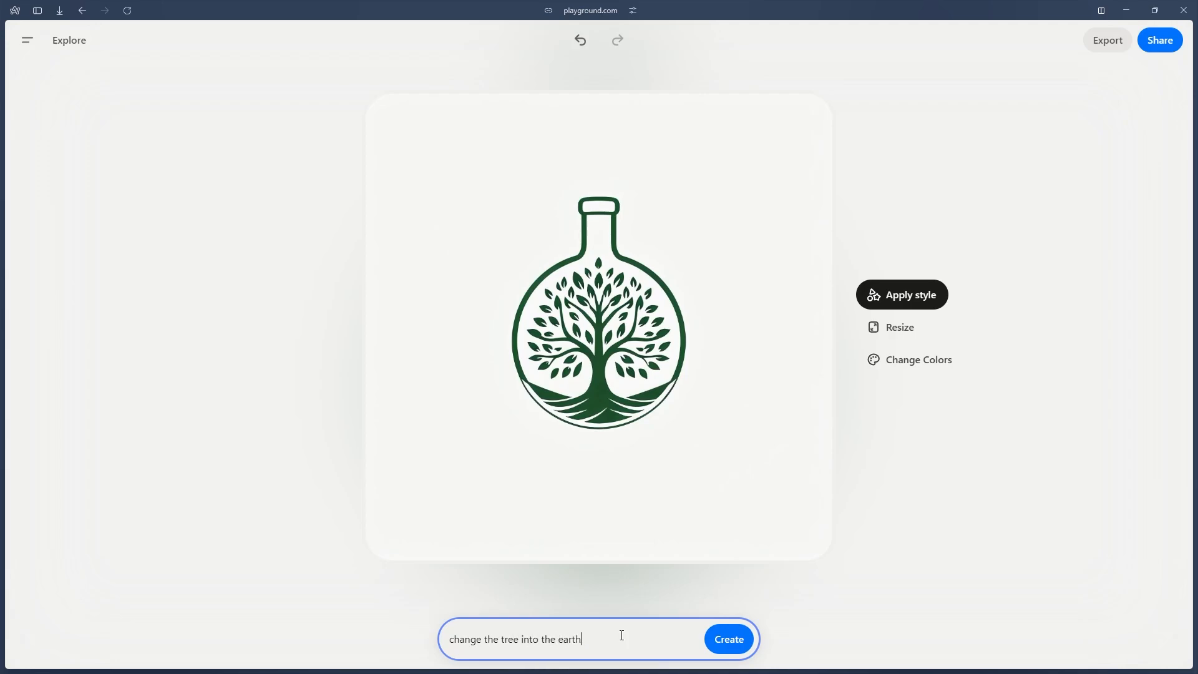
key("Return")
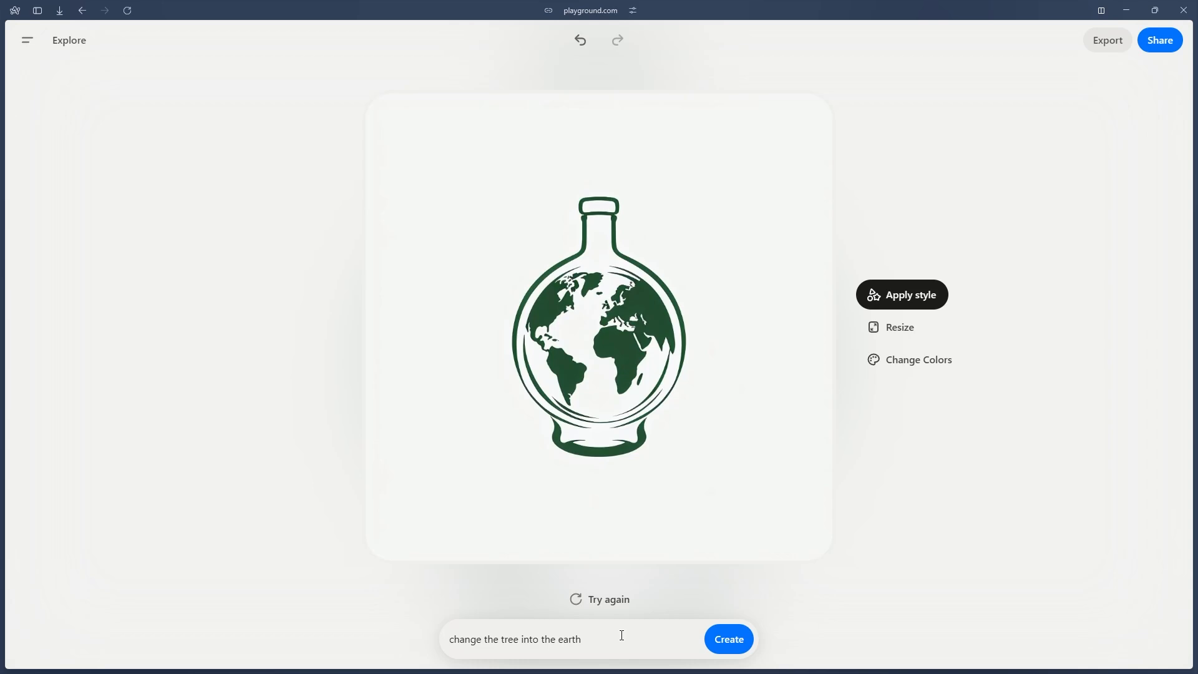
Step: Switch to the Figma file, paste the globe-bottle image and scale it down beside the bottle-tree image
key("alt+Tab")
scroll(674, 350, "up", 5)
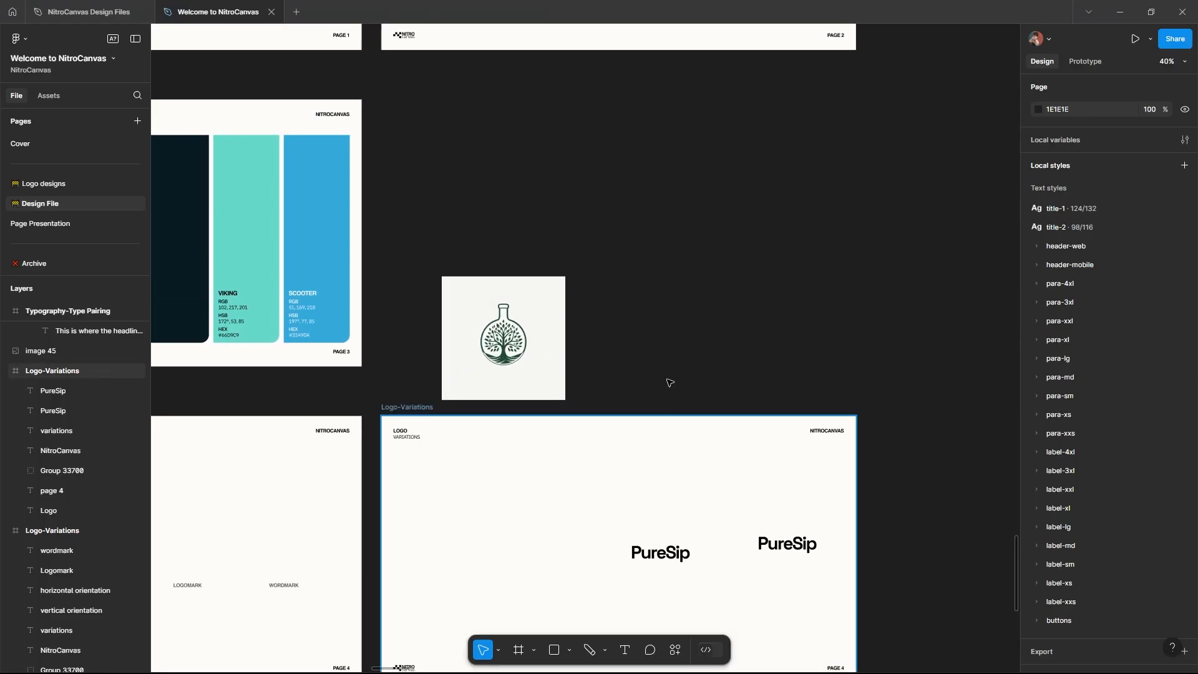
key("ctrl+v")
scroll(715, 433, "down", 3)
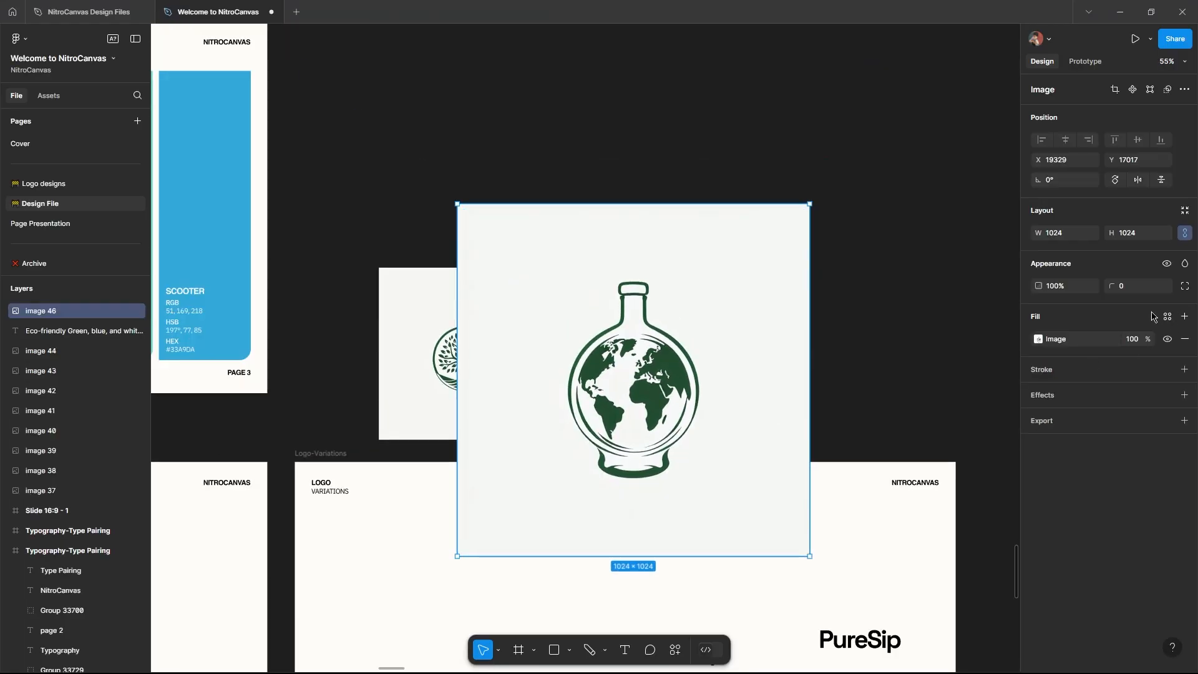
key("k")
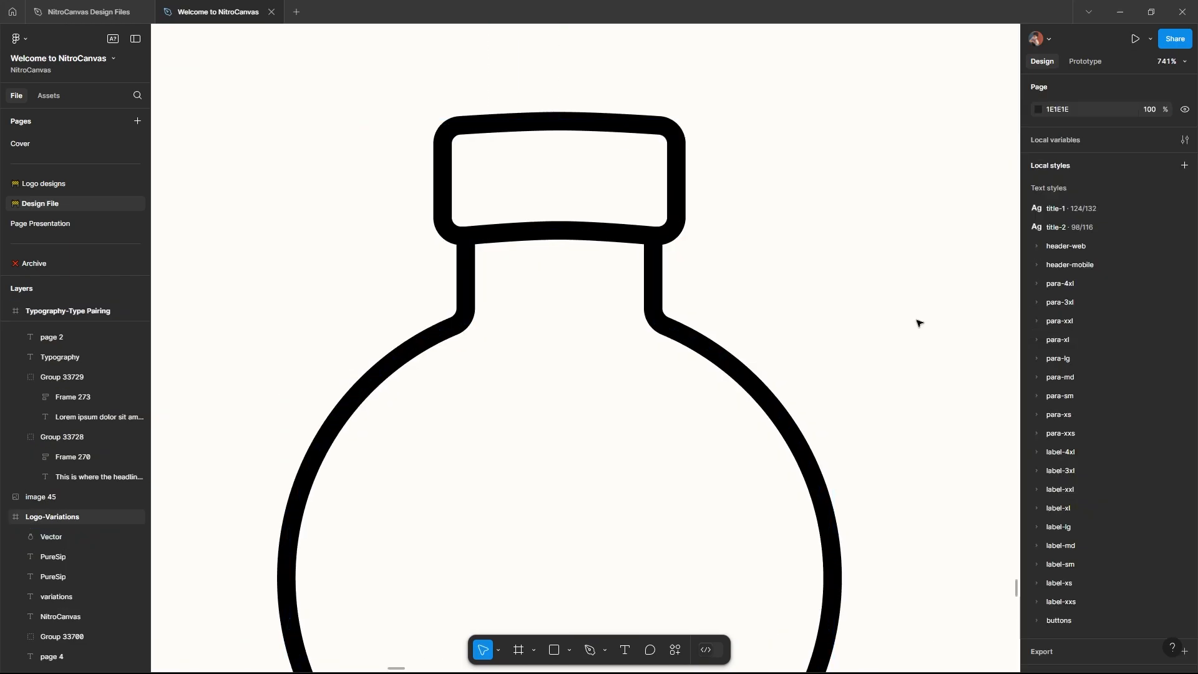
Step: Thicken the traced bottle outline to a stroke of 8 and select the cap's vector points for reshaping
key("Return")
scroll(686, 312, "up", 5)
left_click_drag(406, 160, 686, 318)
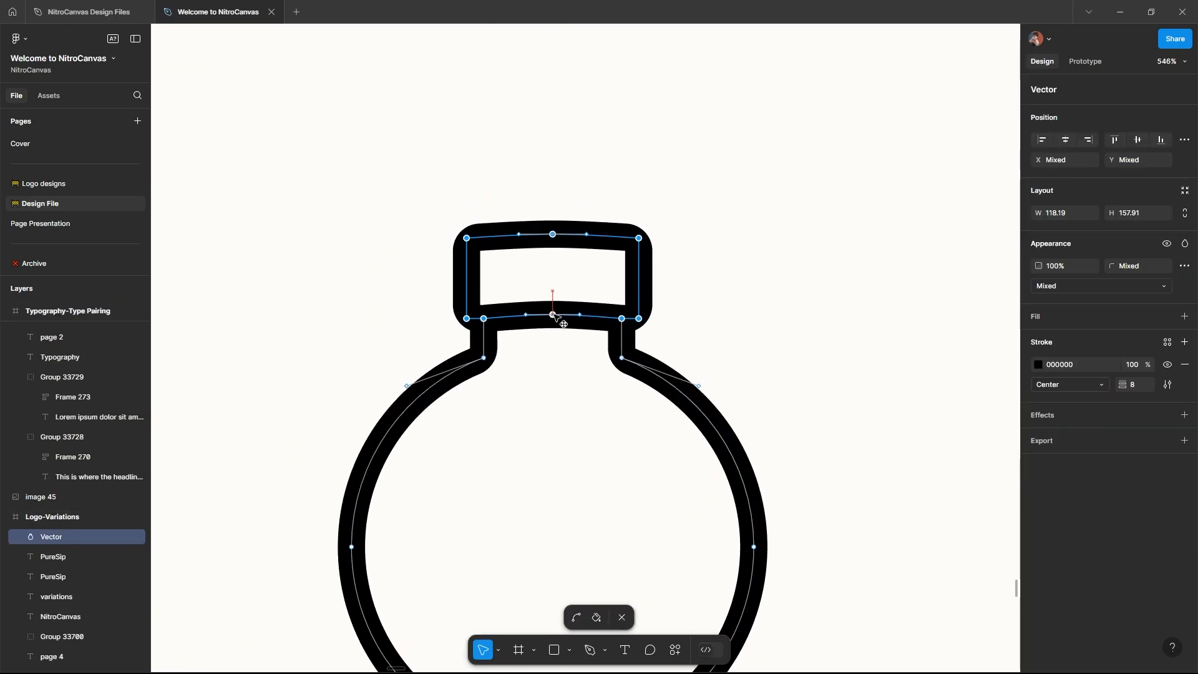
scroll(612, 404, "down", 10)
left_click(557, 392)
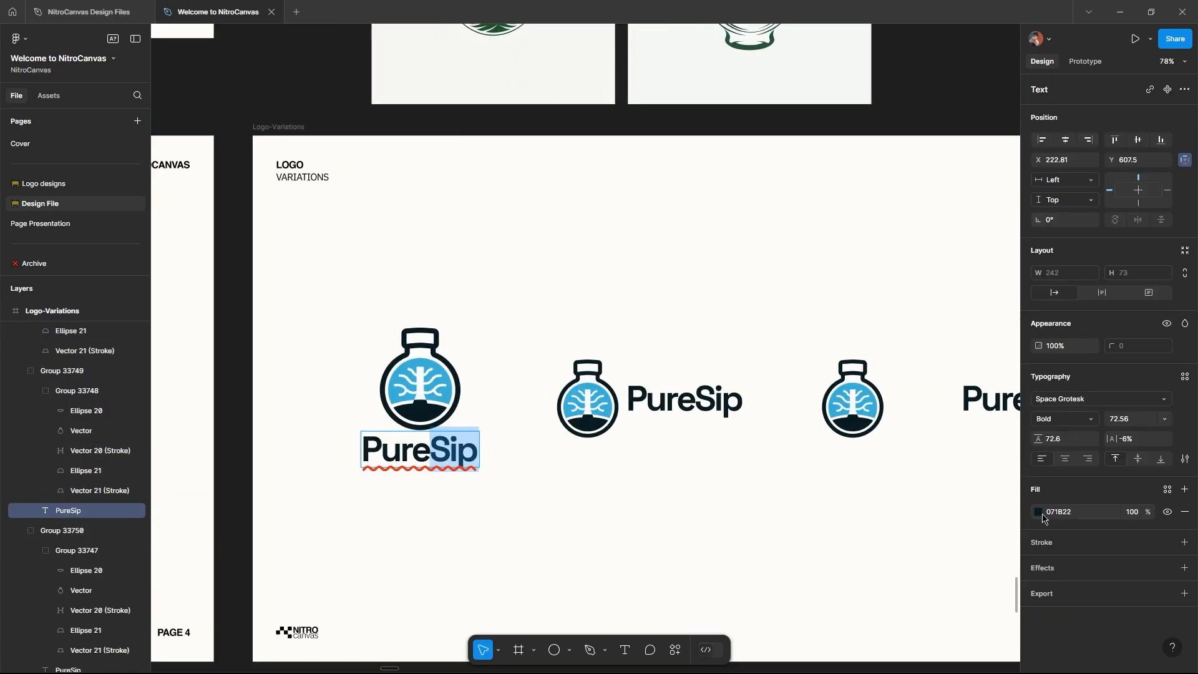
Step: Recolor the letters "Sip" blue in the stacked lockup's text and the standalone PureSip wordmark
left_click(1038, 512)
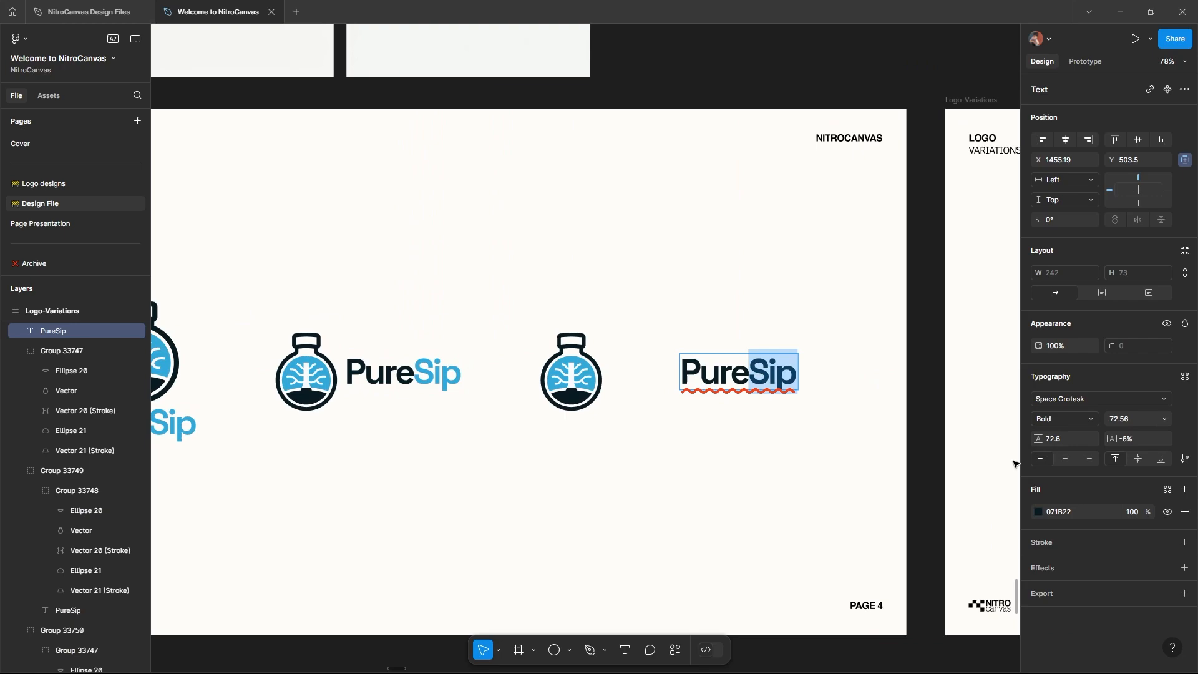
left_click(1038, 512)
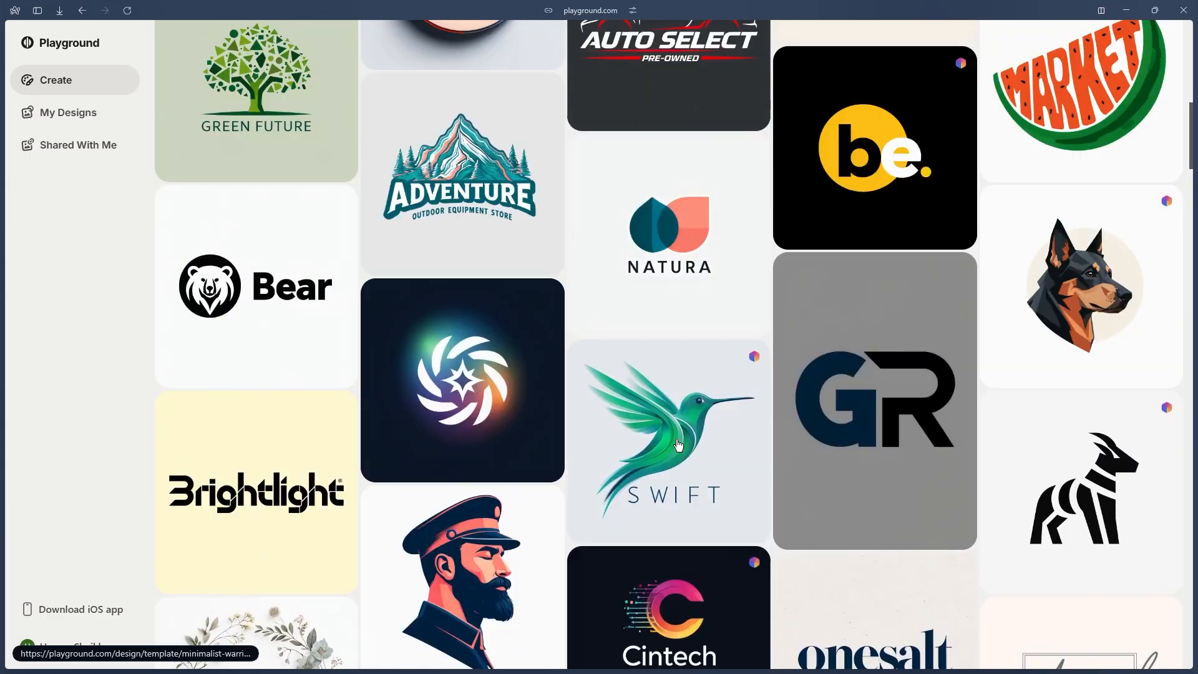
Step: In Playground, open the "NATURA" template and submit the prompt "remove text, turn the logo into a water droplet as a leaf"
type("waterb")
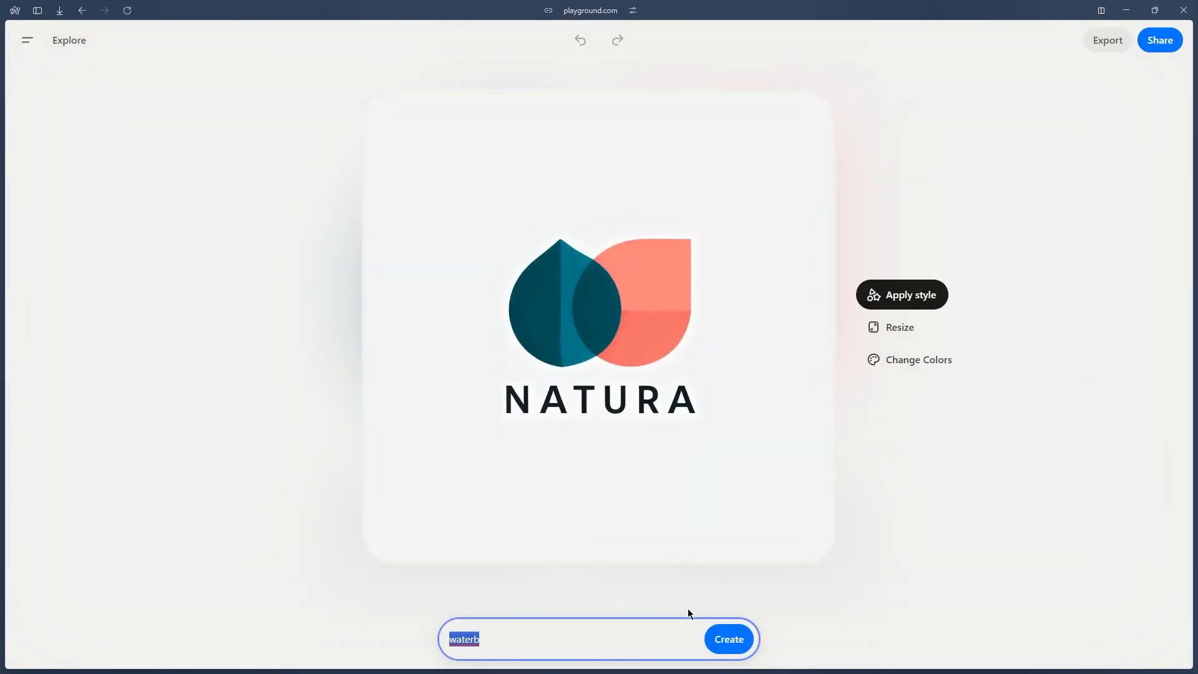
type("otremove text, turn the")
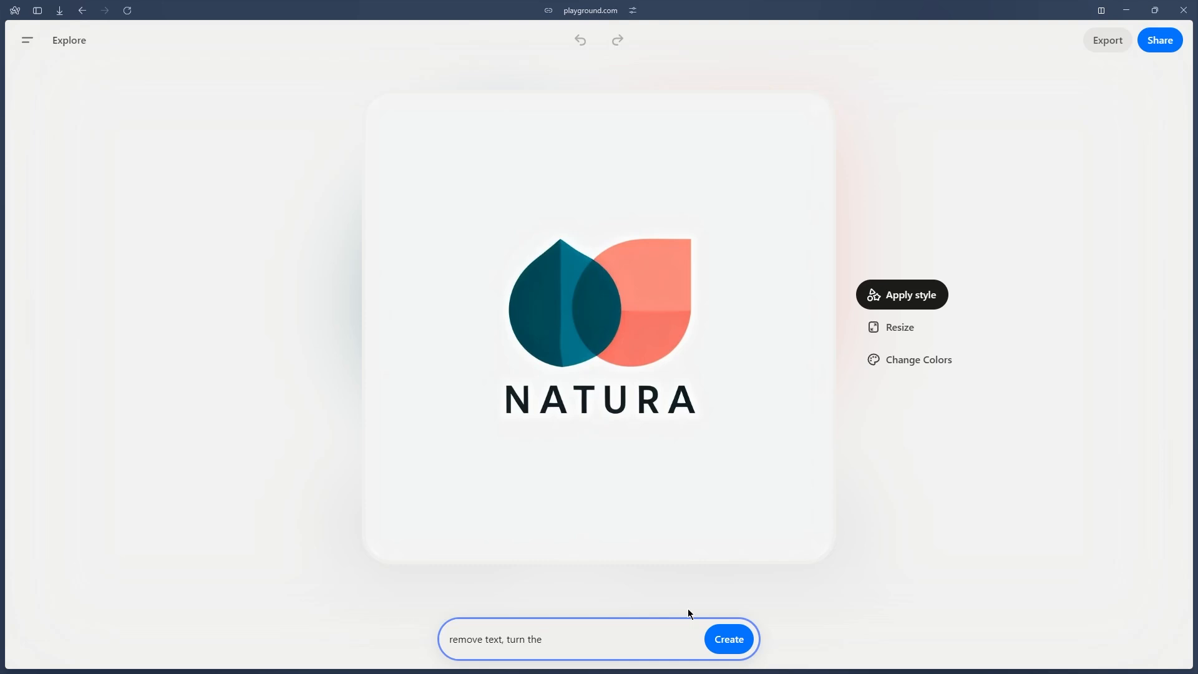
type(" logo into a water droplet as a leaf")
key("Return")
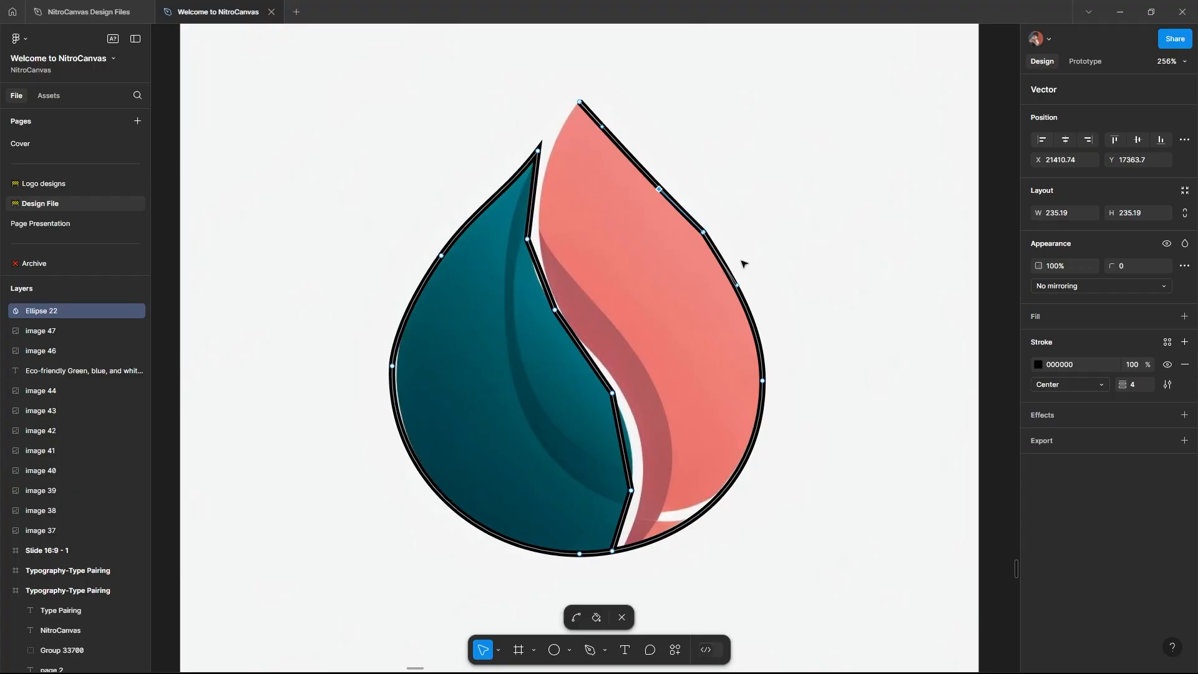
Step: Smooth the anchor on the traced droplet's right shoulder and fit the outline up to the tip to the image
left_click(703, 233, "ctrl")
left_click(703, 233, "ctrl")
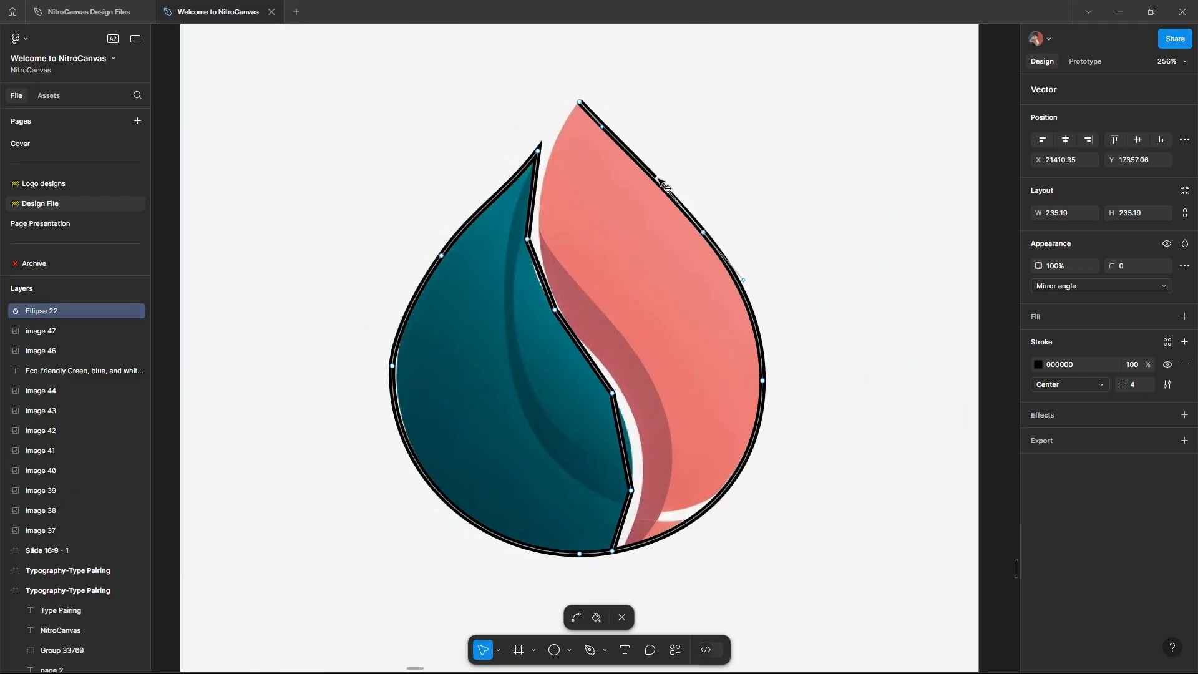
left_click_drag(602, 127, 604, 137)
left_click_drag(580, 102, 580, 100)
left_click_drag(806, 281, 793, 238)
Step: Draw the pink leaf's inner edge with the Pen tool, from the droplet's base upward beside the white gap
key("p")
left_click(613, 504)
left_click(631, 433)
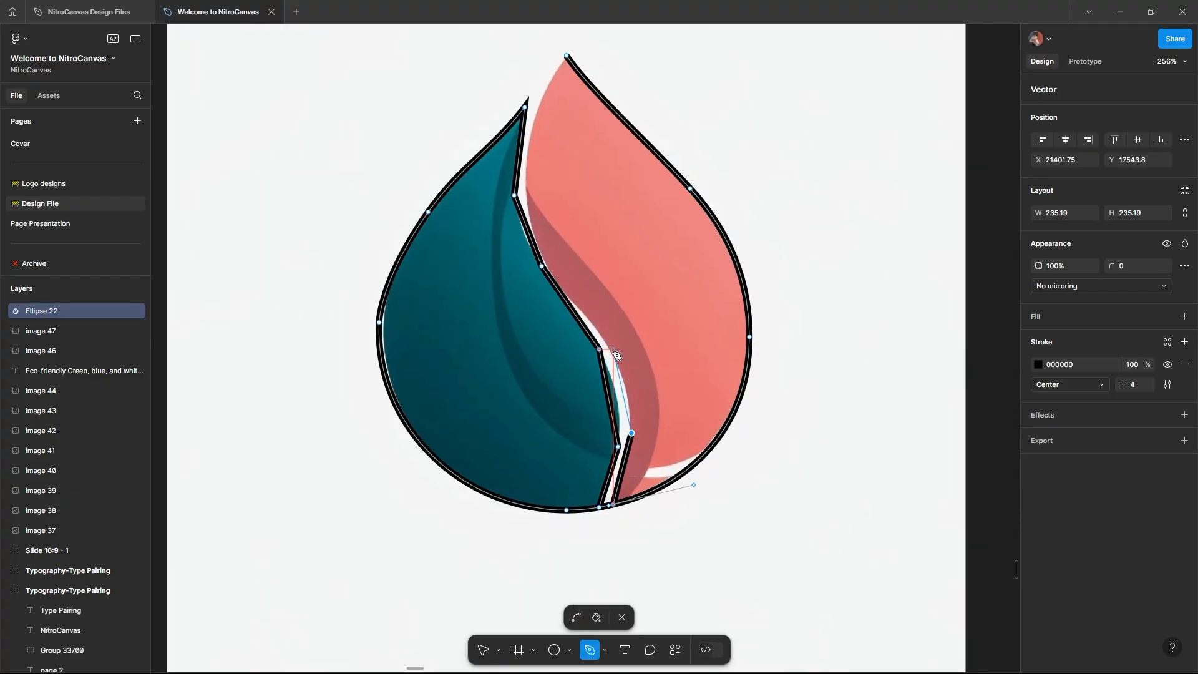
left_click(540, 109)
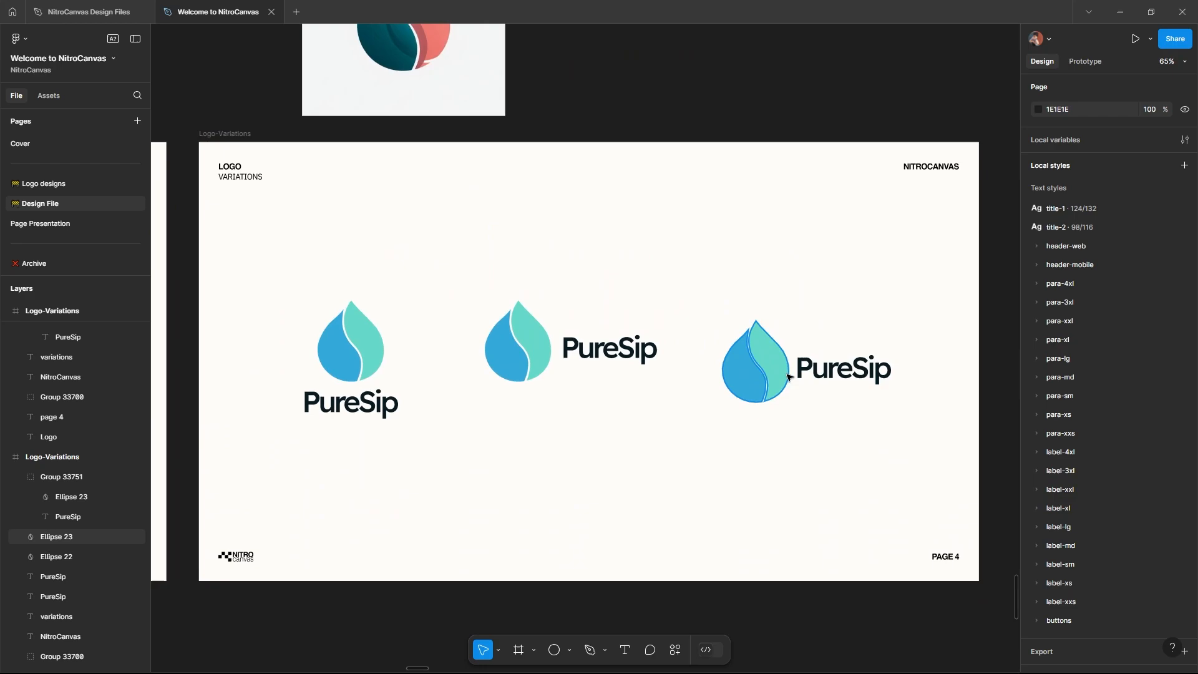
Step: Reposition the two-leaf droplet mark centered above the stacked PureSip wordmark
left_click_drag(712, 352, 722, 324)
left_click(343, 331)
left_click_drag(342, 332, 473, 350)
scroll(474, 350, "up", 3)
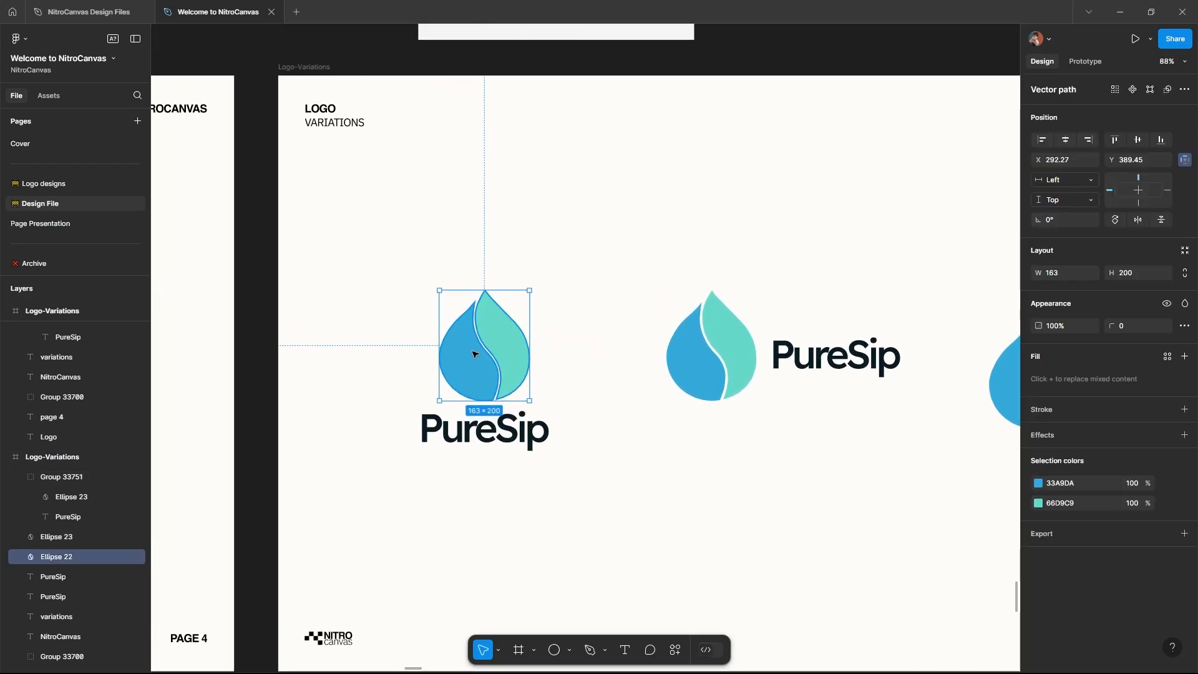
Step: Ungroup the horizontal lockup and clear away the duplicate droplet marks and extra PureSip wordmark
scroll(569, 368, "down", 4)
left_click(684, 361)
key("ctrl+shift+g")
left_click(871, 370)
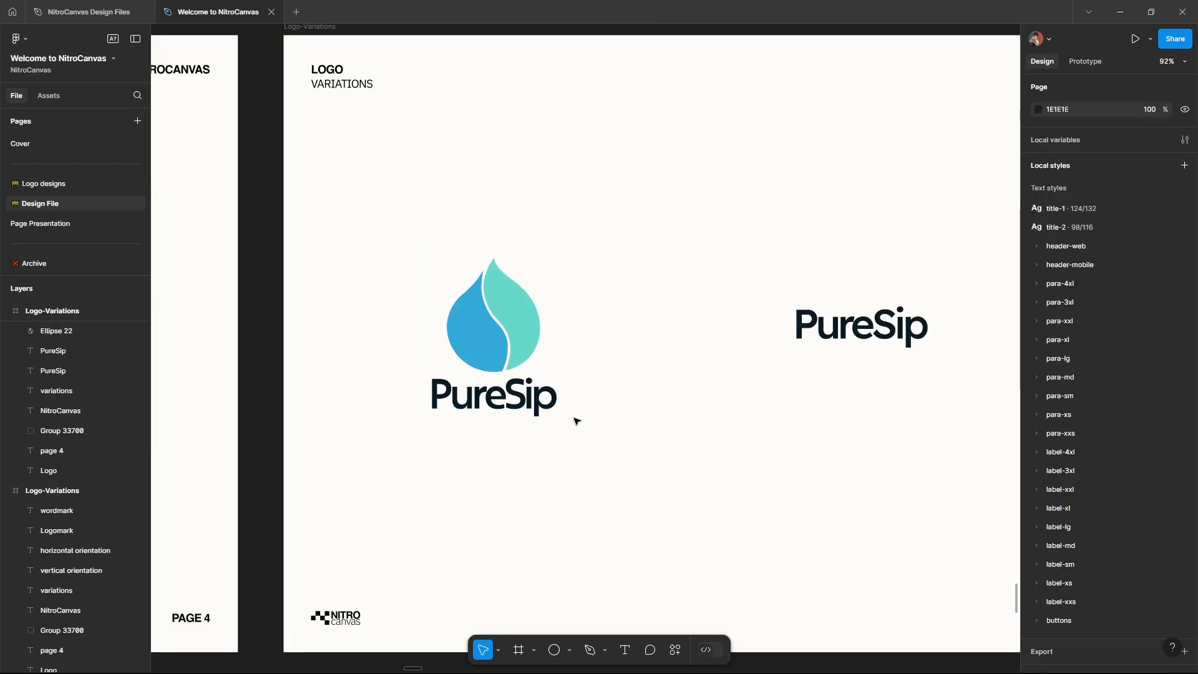
Step: Copy the stacked droplet and wordmark, arrange the copy as a horizontal lockup with a spacing of 12, and move it lower
left_click_drag(574, 420, 424, 253)
left_click(645, 402)
left_click_drag(644, 402, 606, 372)
left_click_drag(439, 302, 572, 302)
left_click(684, 314, "shift")
left_click(1055, 313)
type("12")
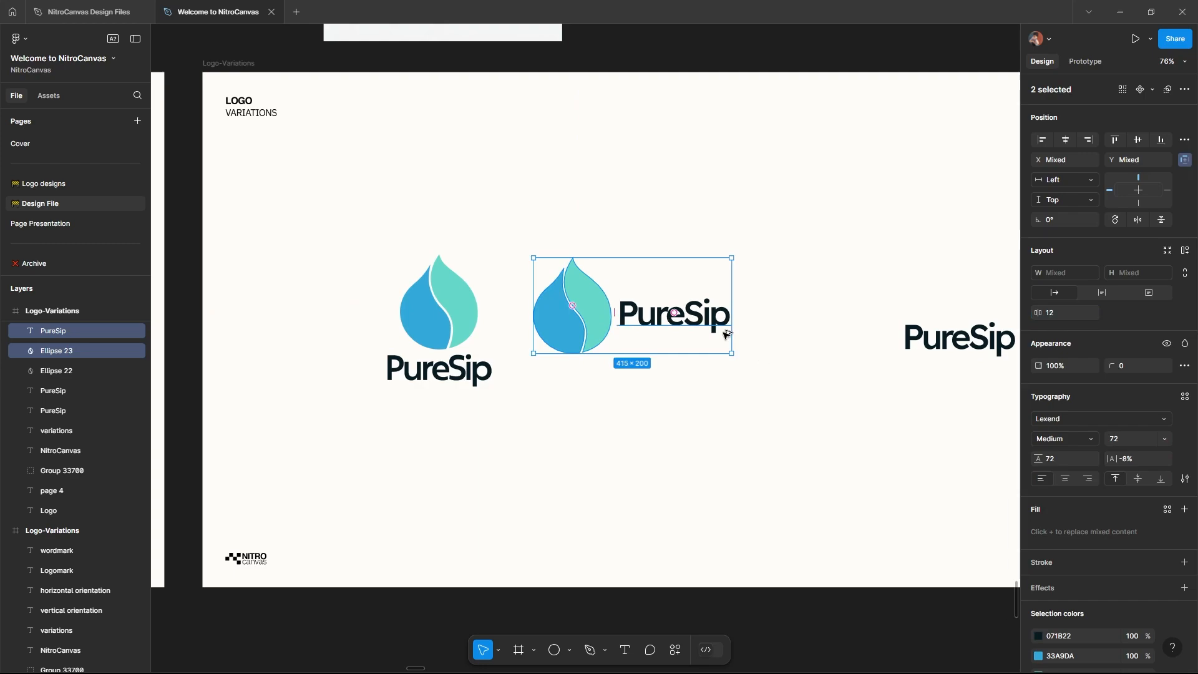
left_click_drag(724, 334, 782, 399)
Step: Try scaling the horizontal lockup's droplet proportionally to a height of 180 with a spacing of 12 to the wordmark
left_click(629, 368)
key("k")
left_click(1131, 287)
type("180")
key("Return")
key("v")
left_click(737, 372, "shift")
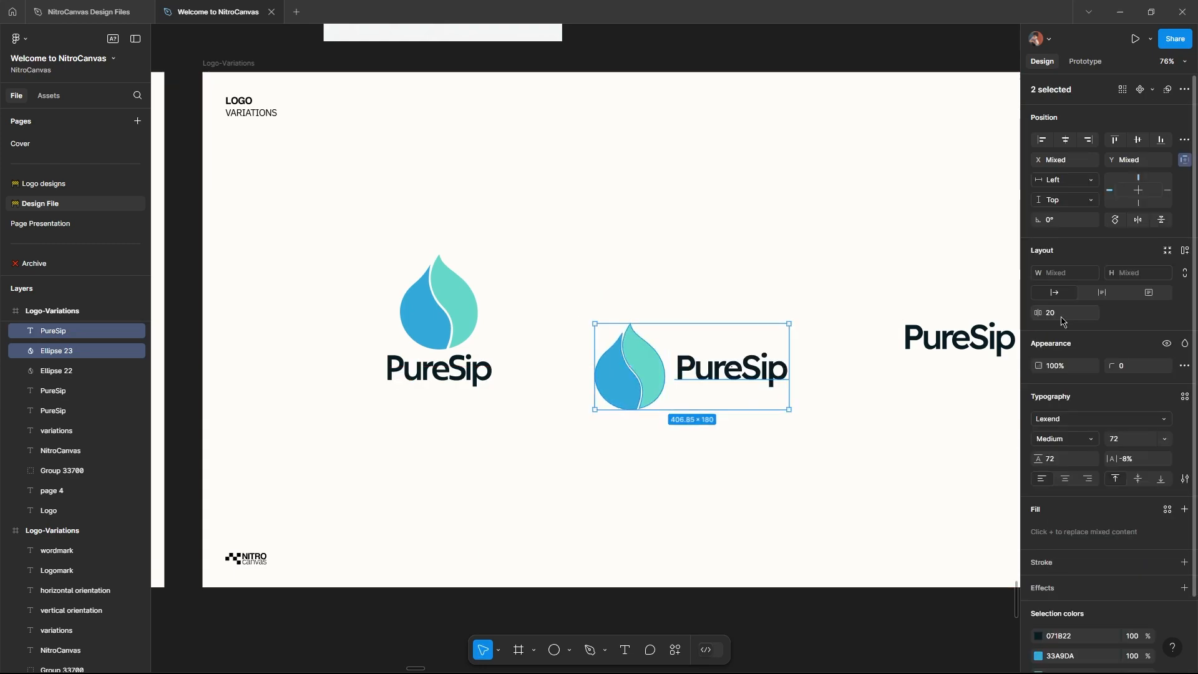
left_click(1060, 317)
type("12")
key("Return")
Step: Try scaling the horizontal lockup's droplet proportionally to a height of 164
left_click(767, 378)
left_click(599, 374)
key("k")
left_click(1135, 287)
type("164")
key("Return")
key("v")
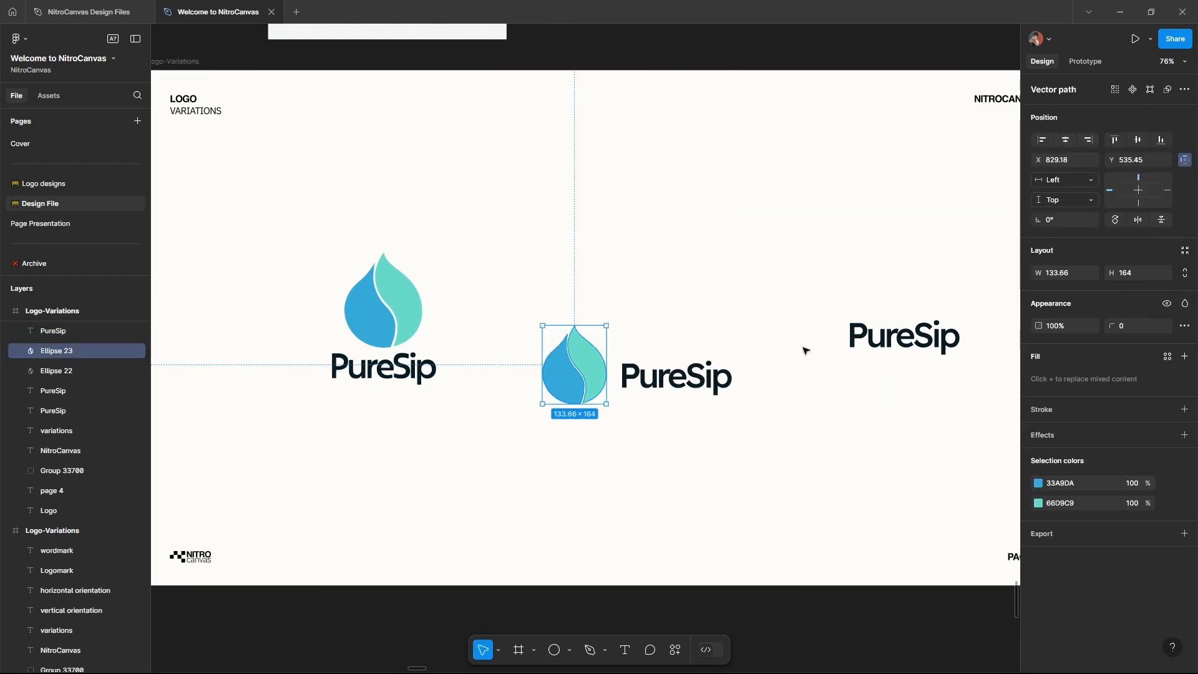
Step: Scale the horizontal lockup's droplet down further, move the PureSip wordmark close beside it, and group the two
key("k")
left_click(1136, 287)
type("1248")
key("Return")
key("v")
left_click_drag(673, 377, 647, 314)
left_click(574, 369, "shift")
key("ctrl+g")
Step: Place a copy of the droplet as a standalone mark and space the four logo variations 180 apart
left_click(903, 337)
left_click_drag(306, 280, 706, 346)
scroll(447, 367, "down", 5)
left_click_drag(524, 274, 961, 374)
left_click(1060, 313)
type("180")
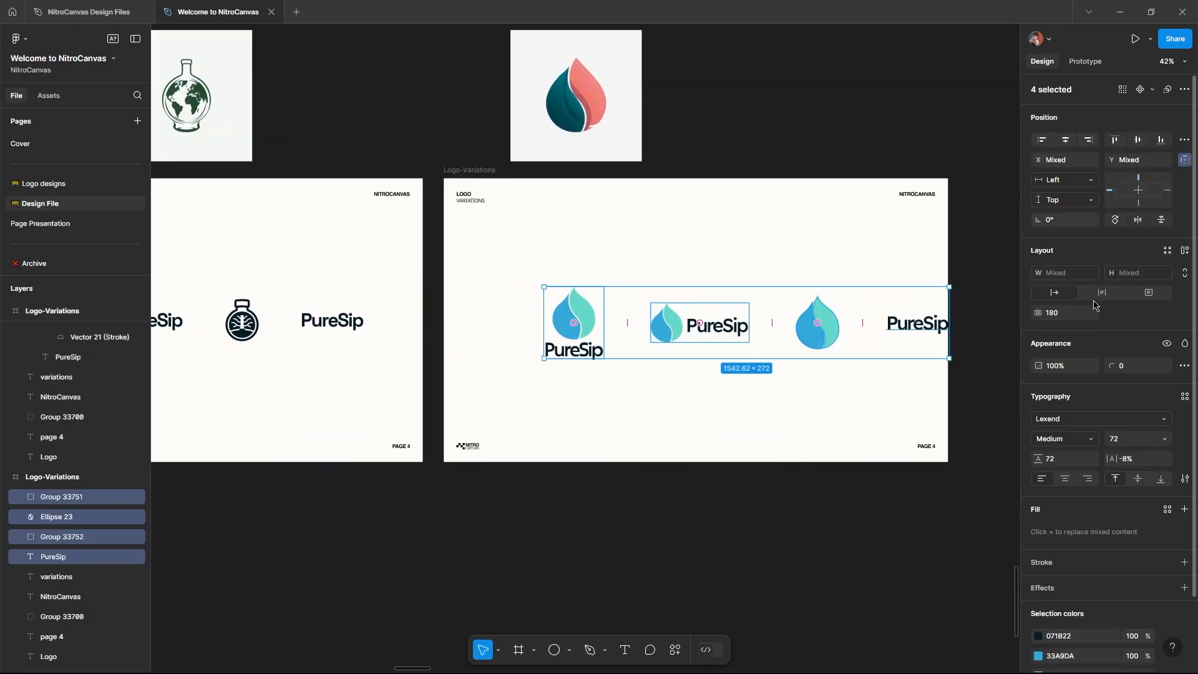
key("Return")
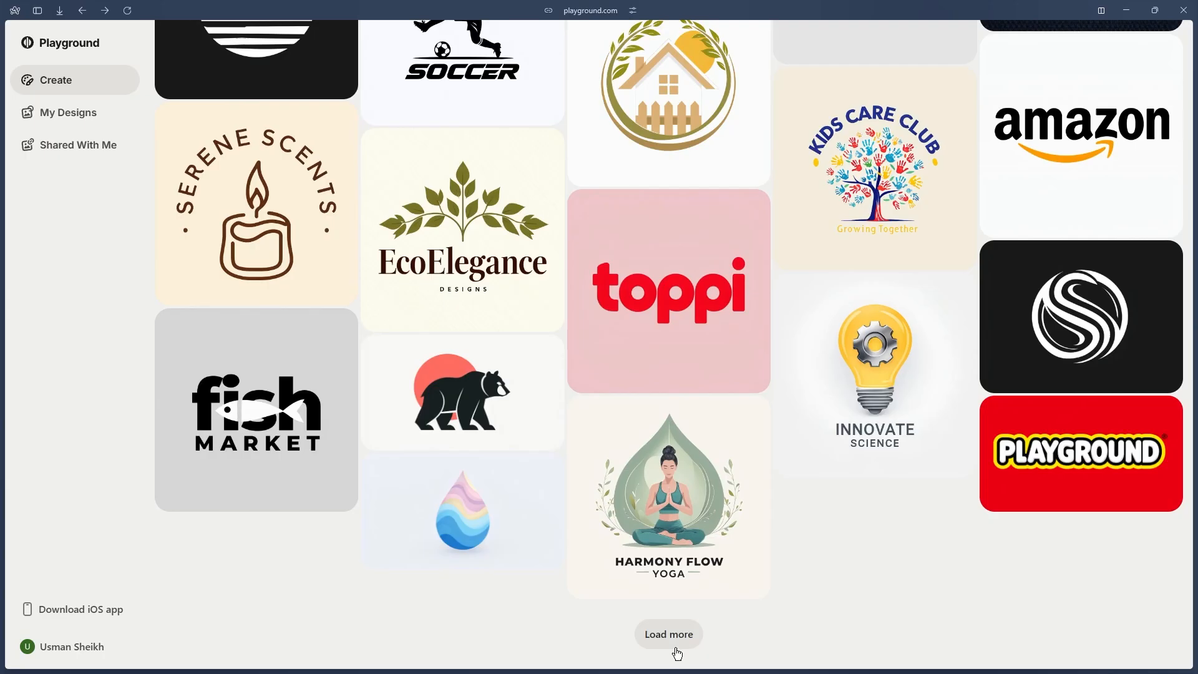
Step: In Playground's gallery, open the pastel wavy droplet template and submit the prompt "change the logo into waves"
scroll(849, 567, "down", 10)
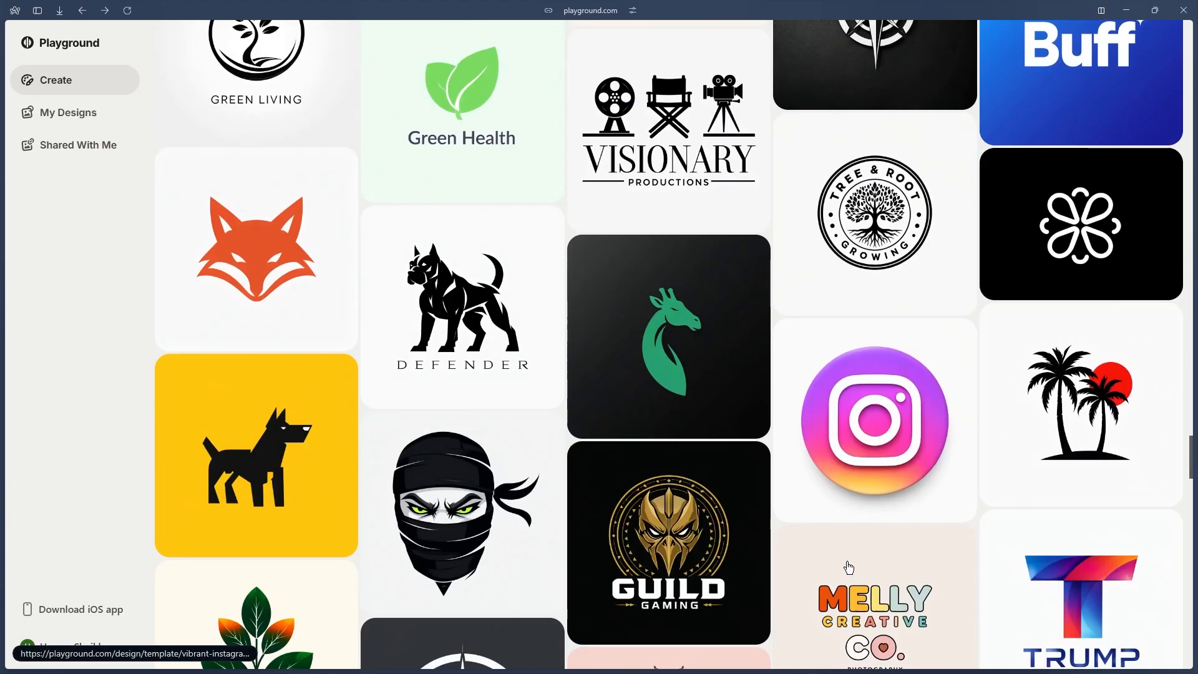
scroll(849, 566, "up", 8)
left_click(462, 449)
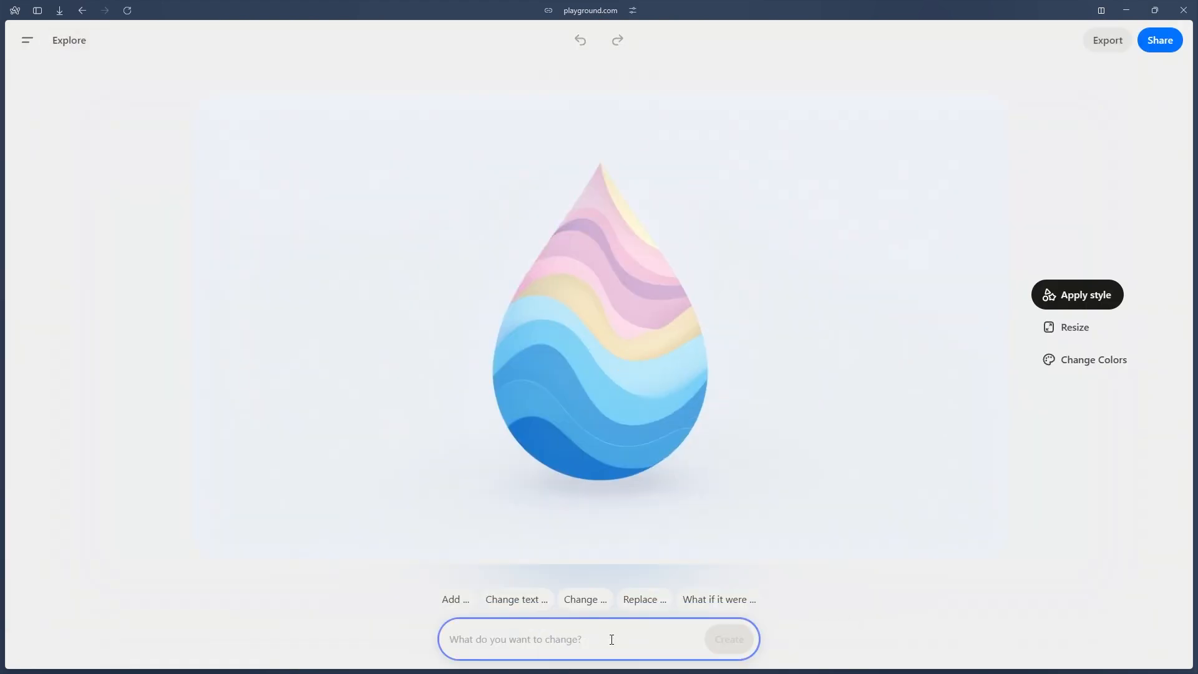
type("change the logo into waves")
key("Return")
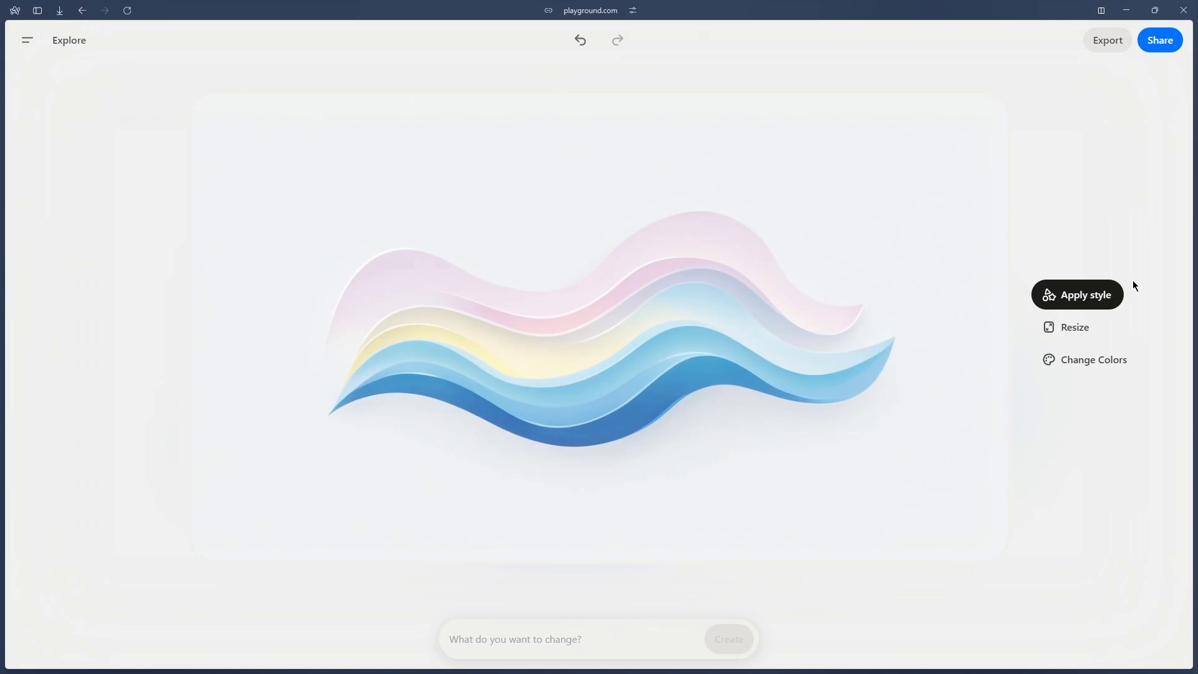
Step: Submit the prompt "change the left side of the logo into a bigger wave" for the wave logo
left_click(590, 636)
type("change the ")
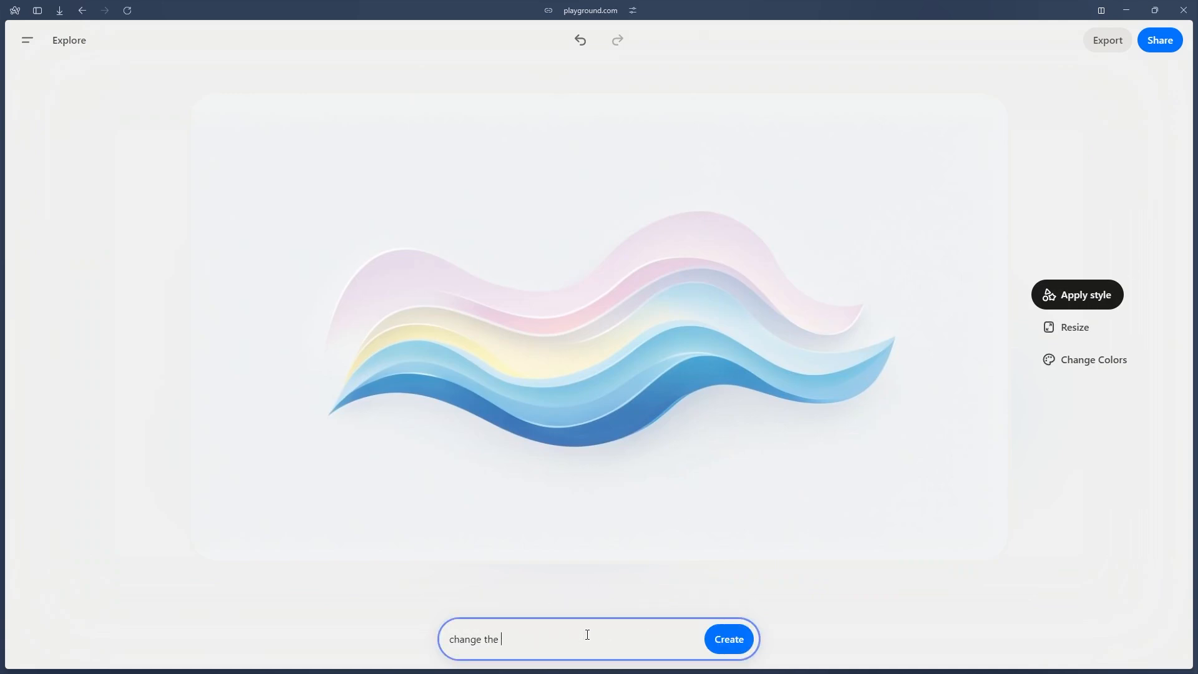
type("left side of the logo into a bigger wave")
key("Return")
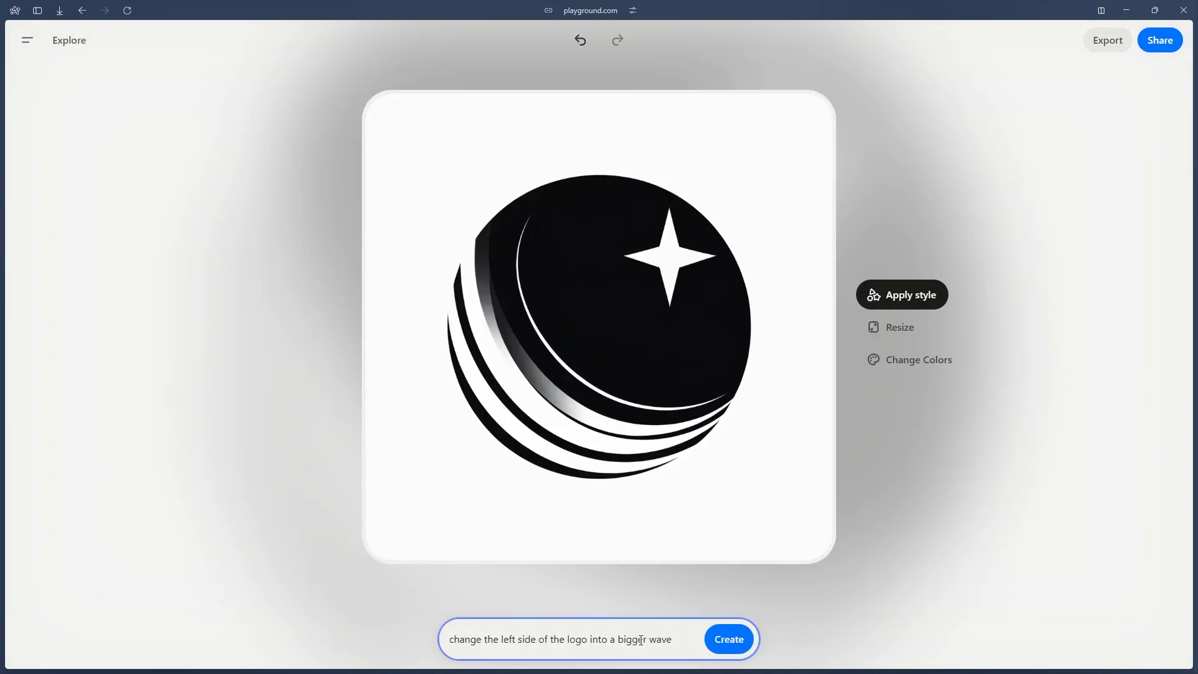
Step: Submit the prompt "change the logo into water waves" for the black sphere-and-star logo, and regenerate the result once
key("ctrl+a")
type("change the logo into")
type(" water waves")
key("Return")
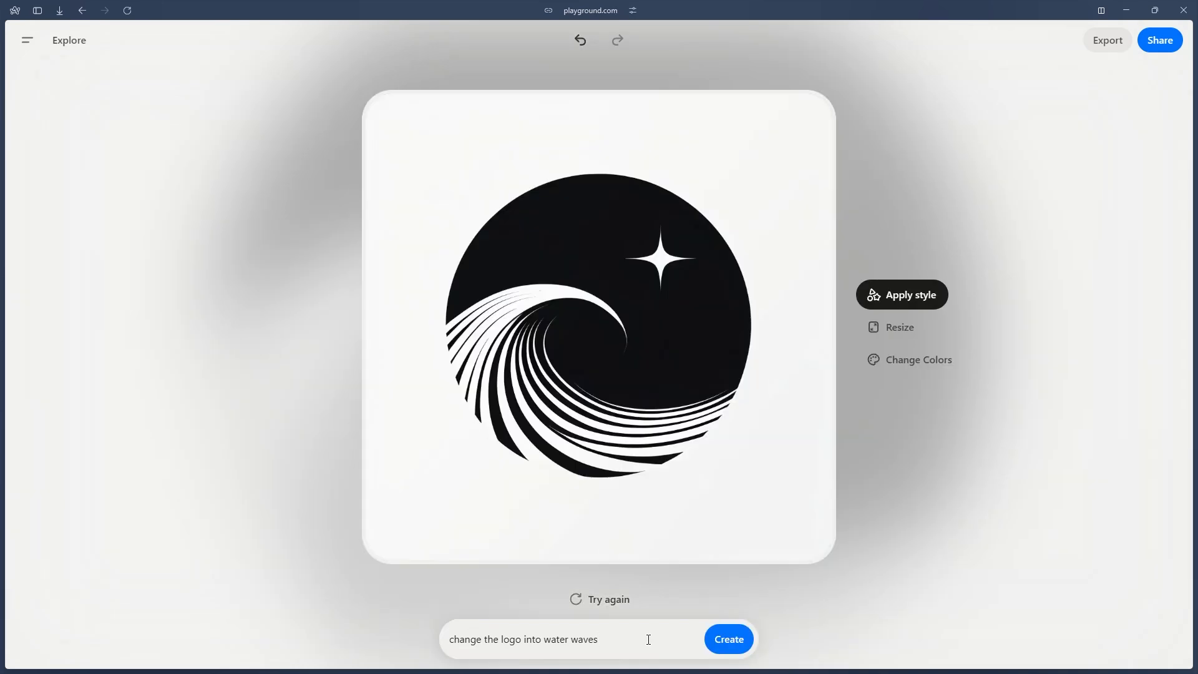
left_click(607, 602)
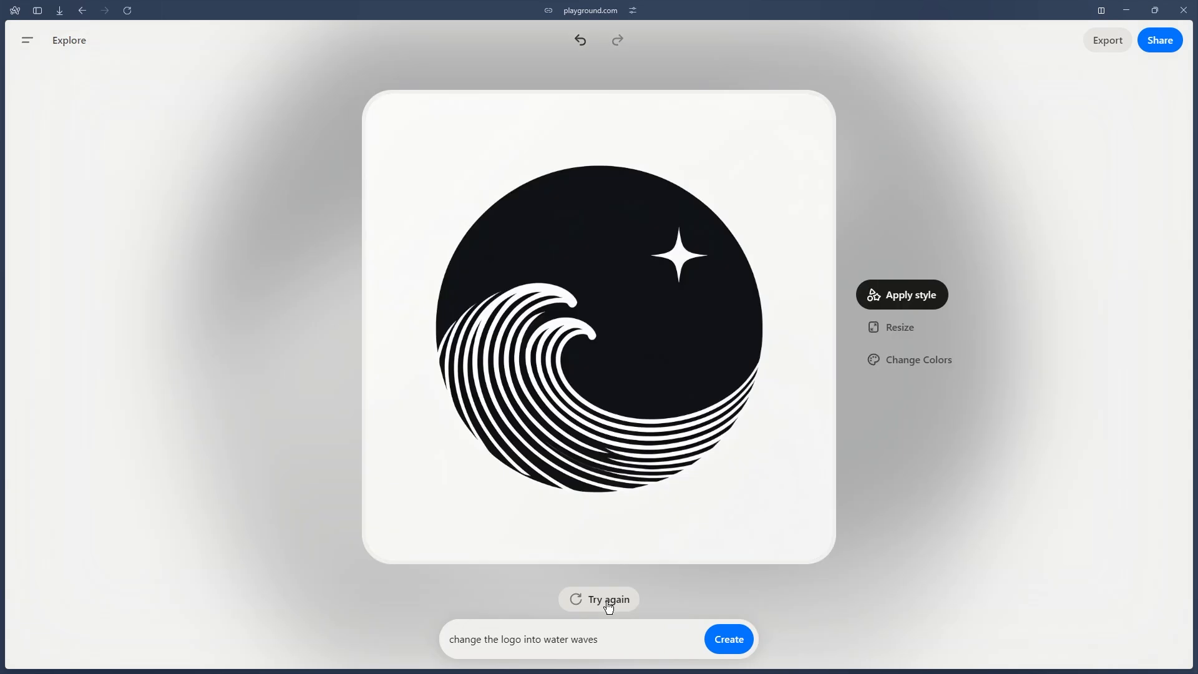
Step: Open the black abstract droplet template from the Explore gallery and run the prompt "change the logo into water waves" on it
left_click(68, 49)
scroll(234, 371, "down", 15)
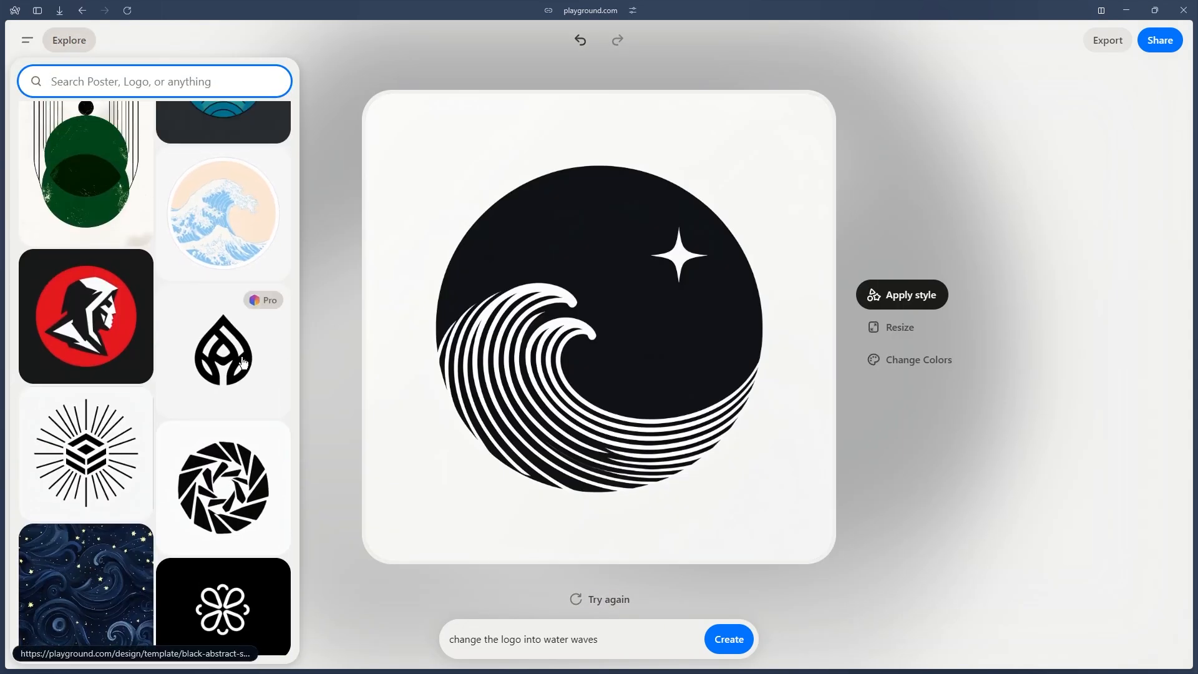
left_click(243, 364)
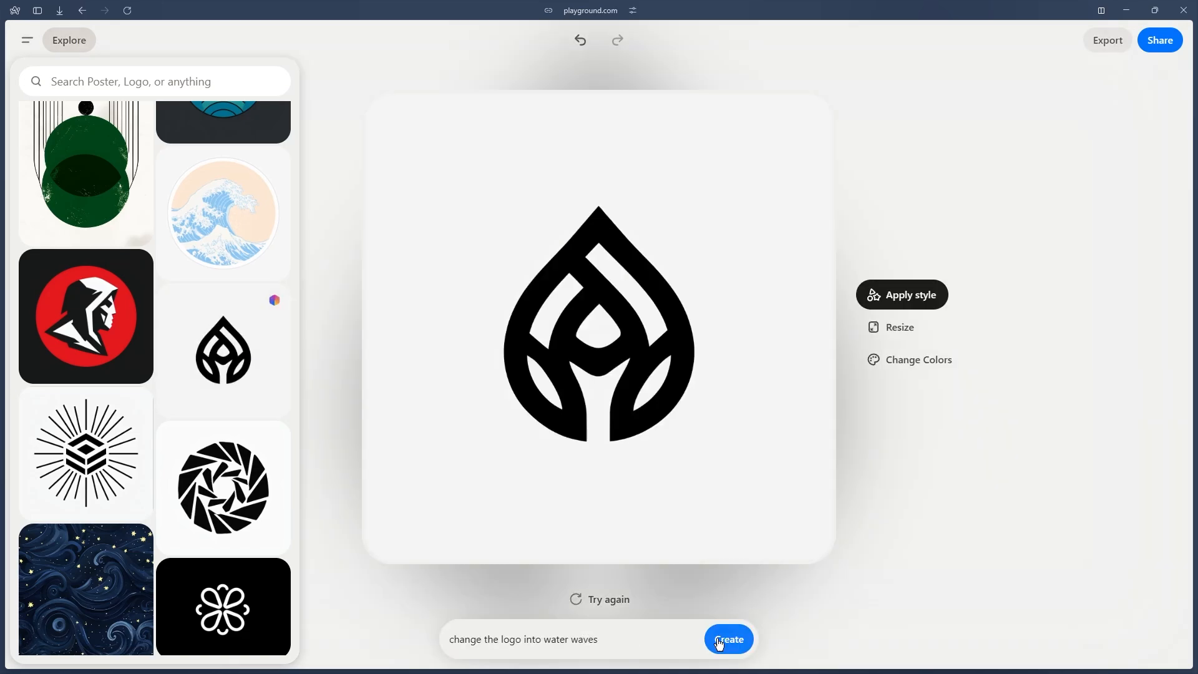
left_click(726, 638)
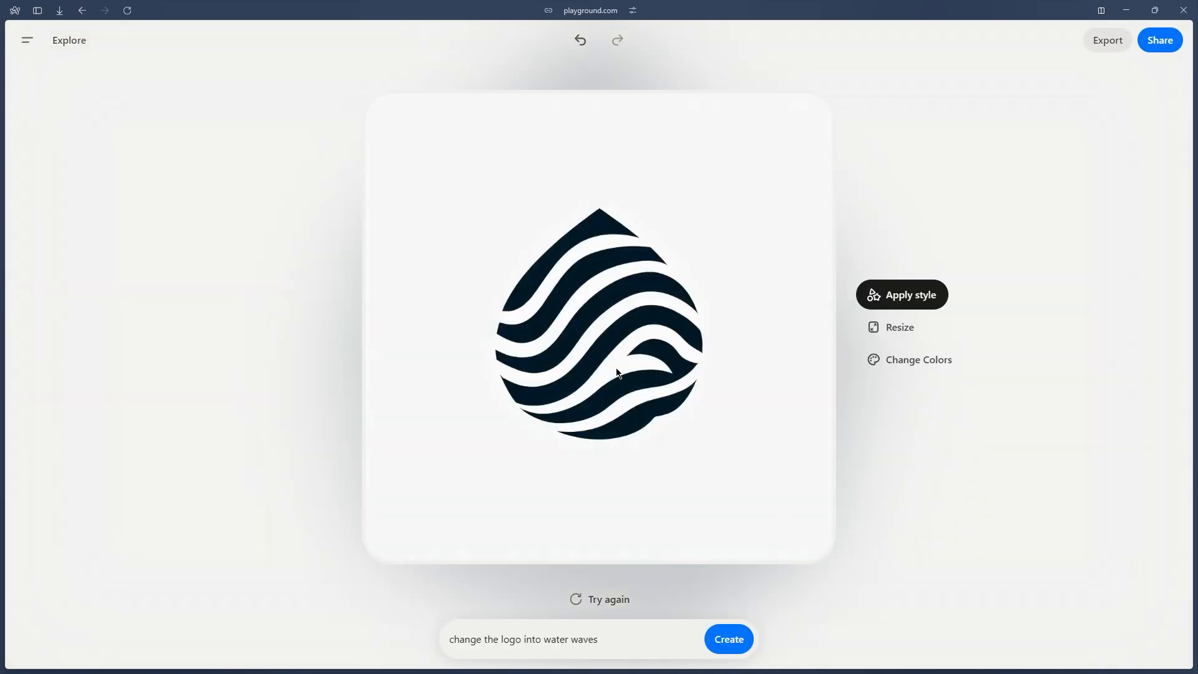
Step: Copy the striped droplet image into the Figma file and place it beside the wave image, above the empty logo variations page
right_click(617, 373)
left_click(690, 441)
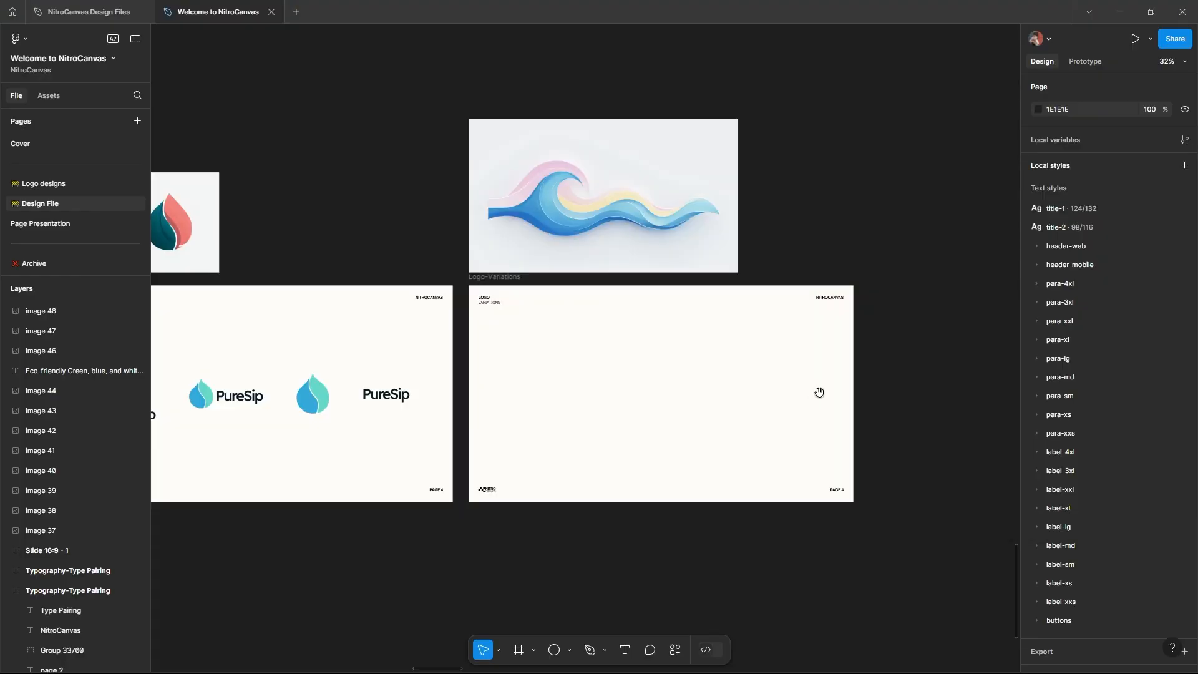
scroll(704, 343, "up", 3)
key("ctrl+v")
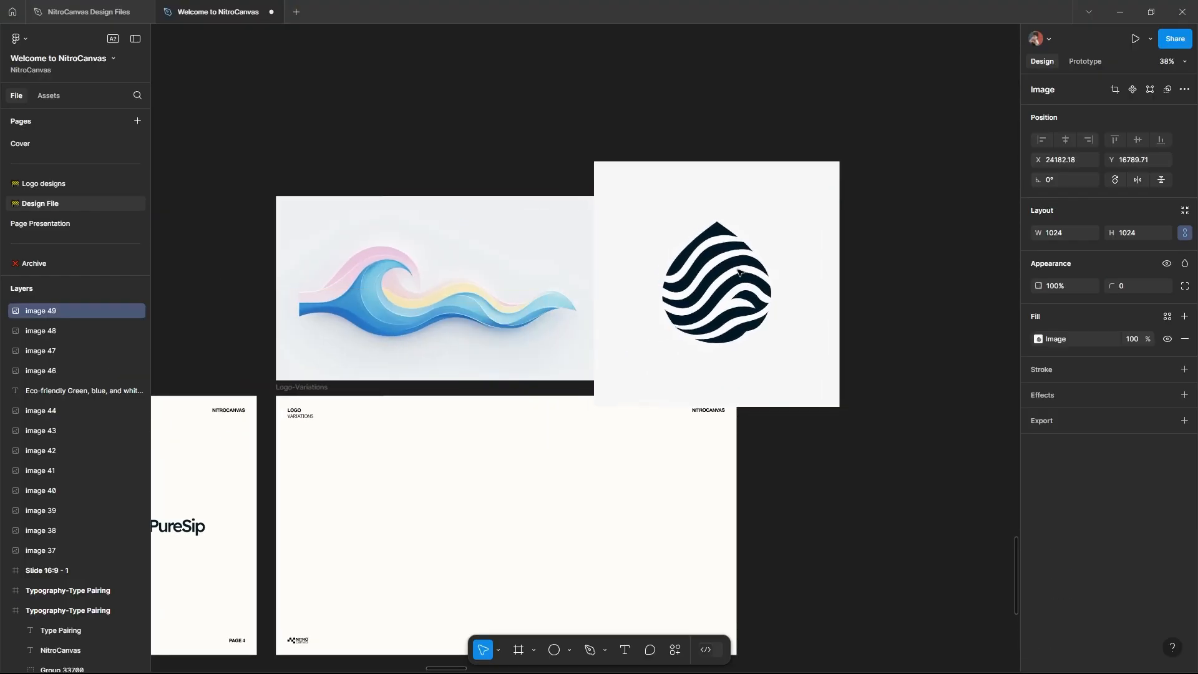
left_click_drag(739, 273, 758, 245)
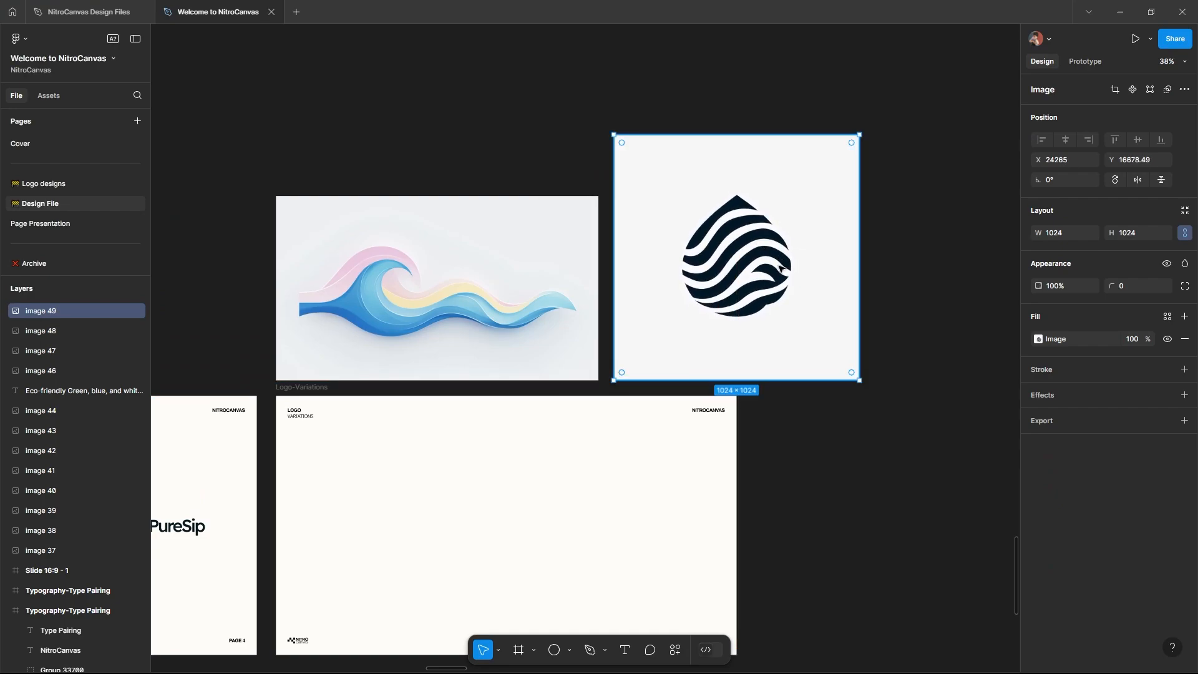
Step: Scale the wave and droplet images down together, making the wave image 656.25 × 375, and slightly reposition the striped vector droplet
left_click(461, 267, "shift")
key("k")
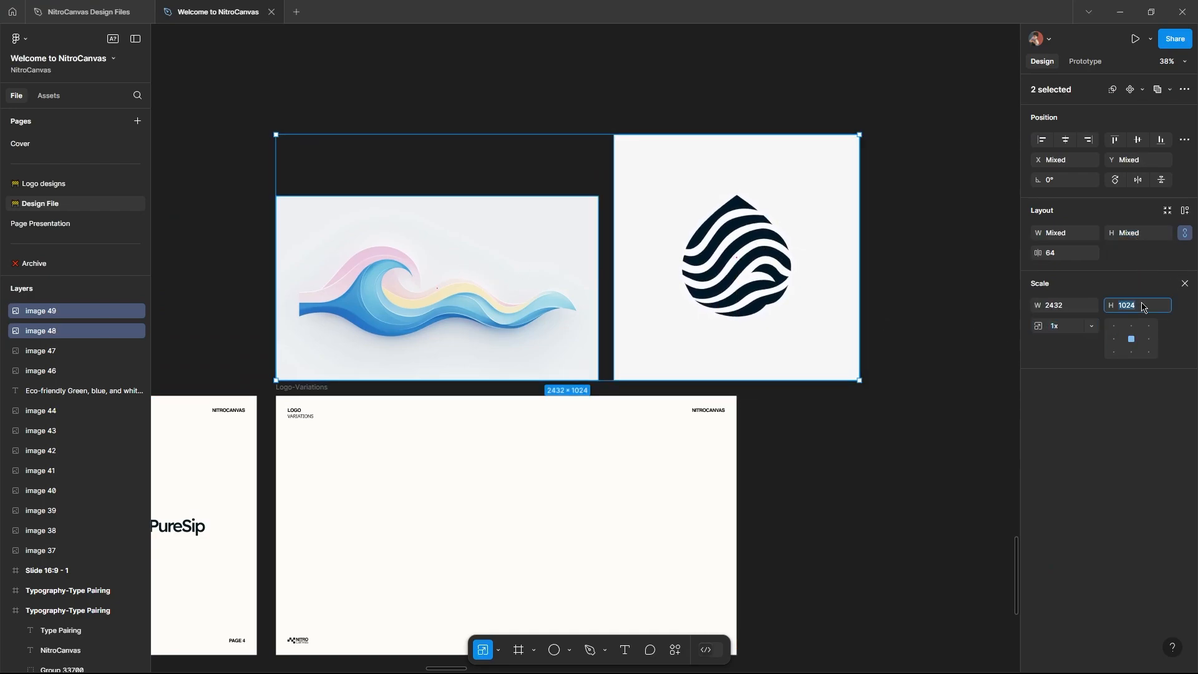
key("Return")
left_click(542, 241)
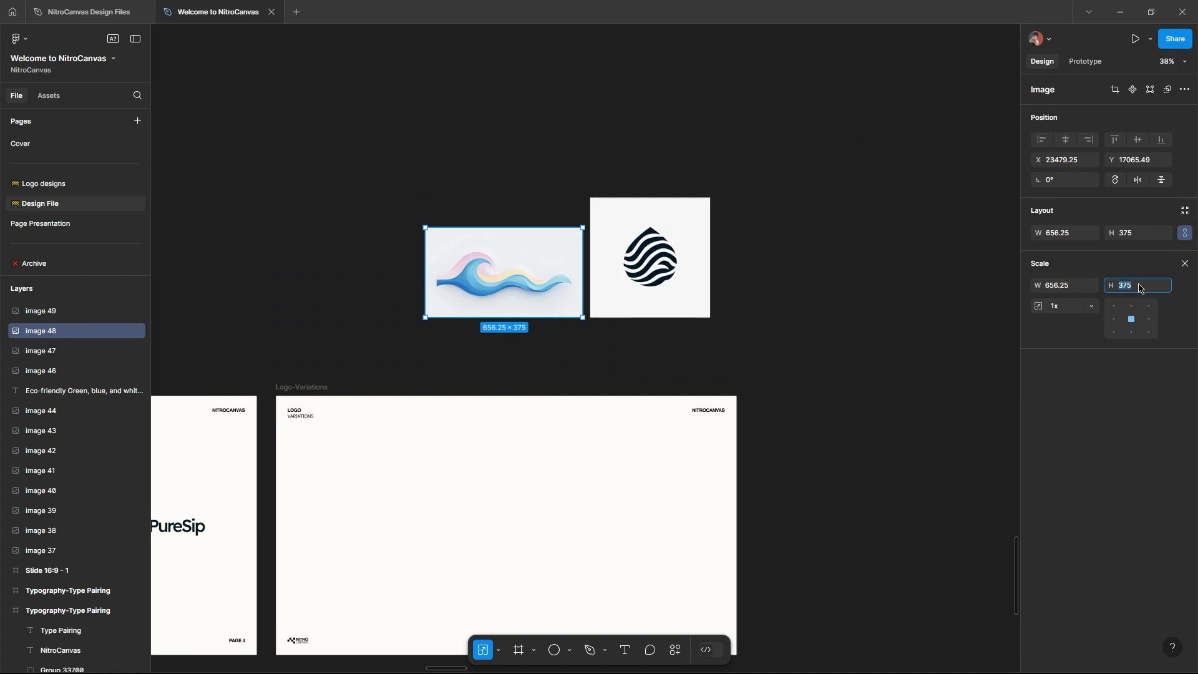
key("Escape")
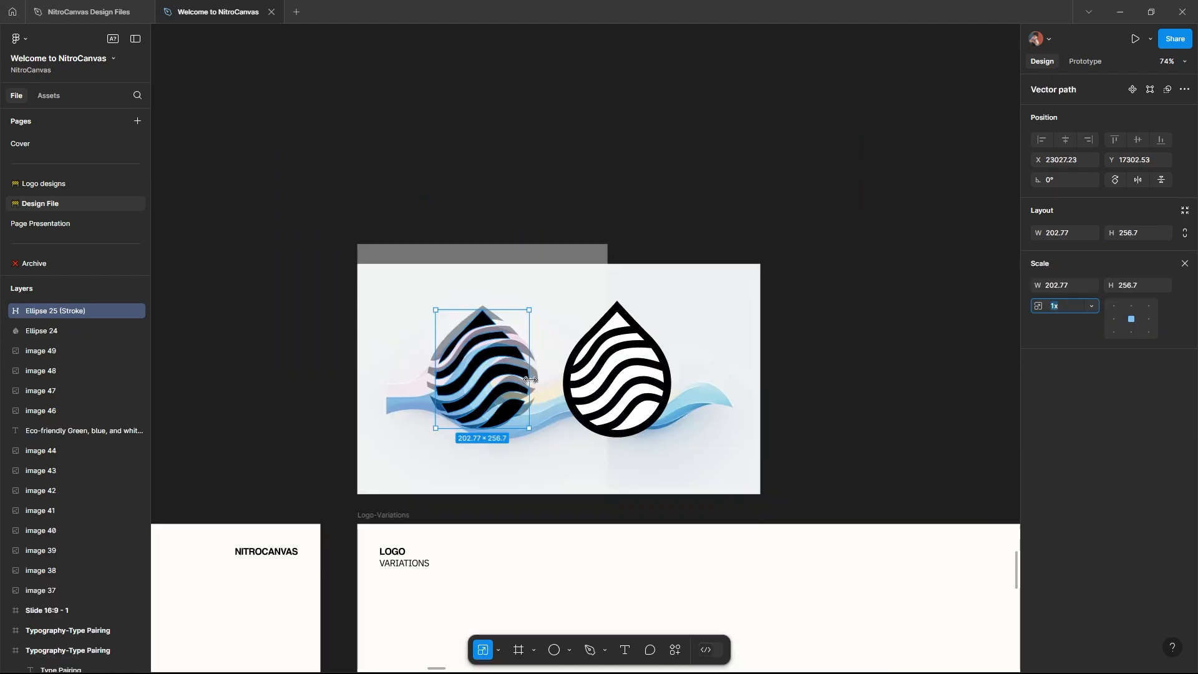
left_click_drag(509, 382, 517, 377)
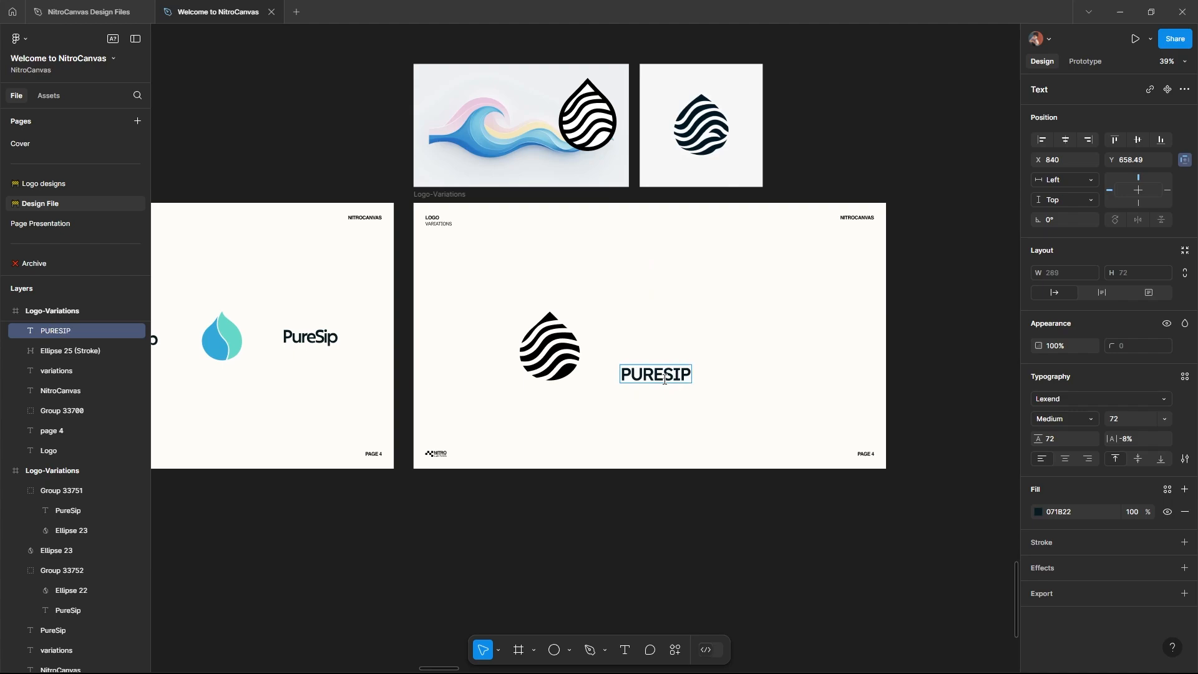
Step: Set the PURESIP wordmark's letter spacing to 0 and its font weight to ExtraLight
scroll(670, 396, "up", 5)
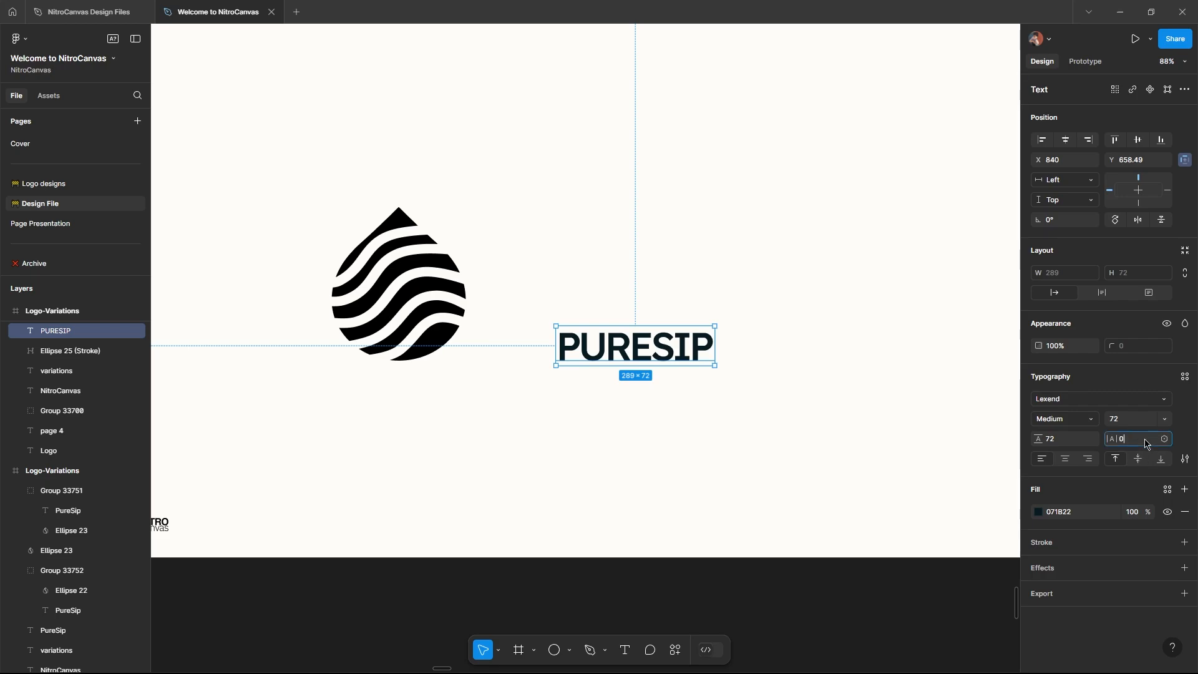
key("Return")
left_click(1075, 415)
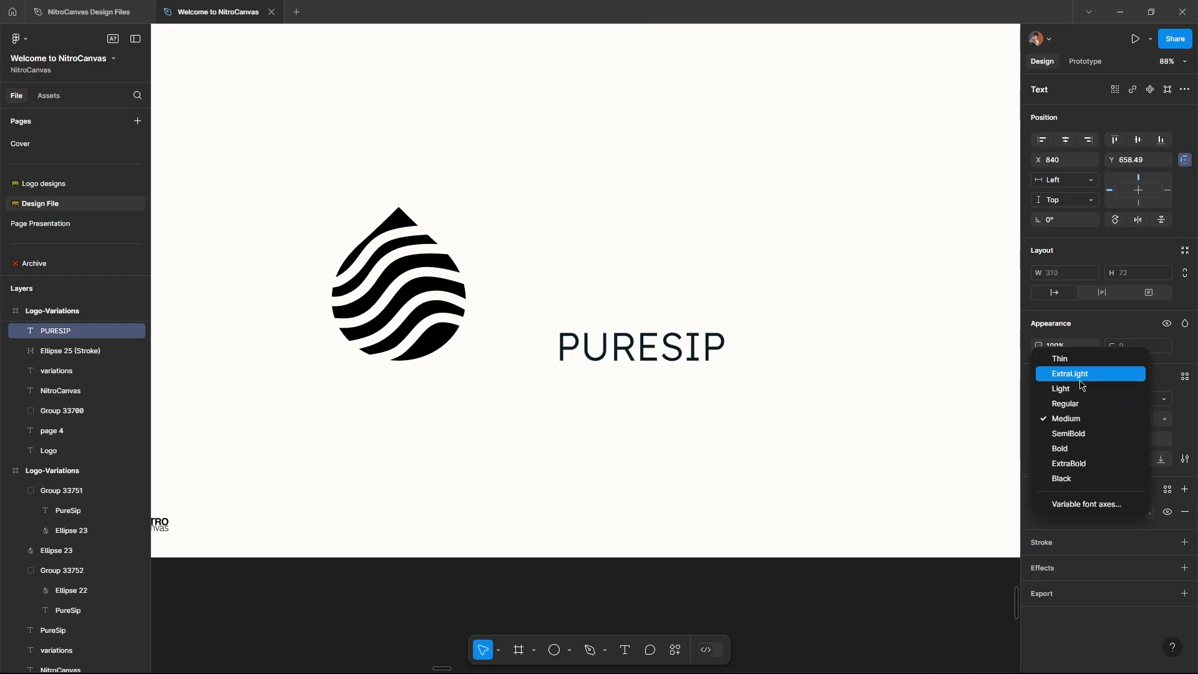
left_click(1082, 384)
Step: Place the PURESIP wordmark directly beneath the striped droplet and set its font weight to Light
left_click(666, 417)
left_click_drag(648, 357, 412, 401)
left_click(1083, 419)
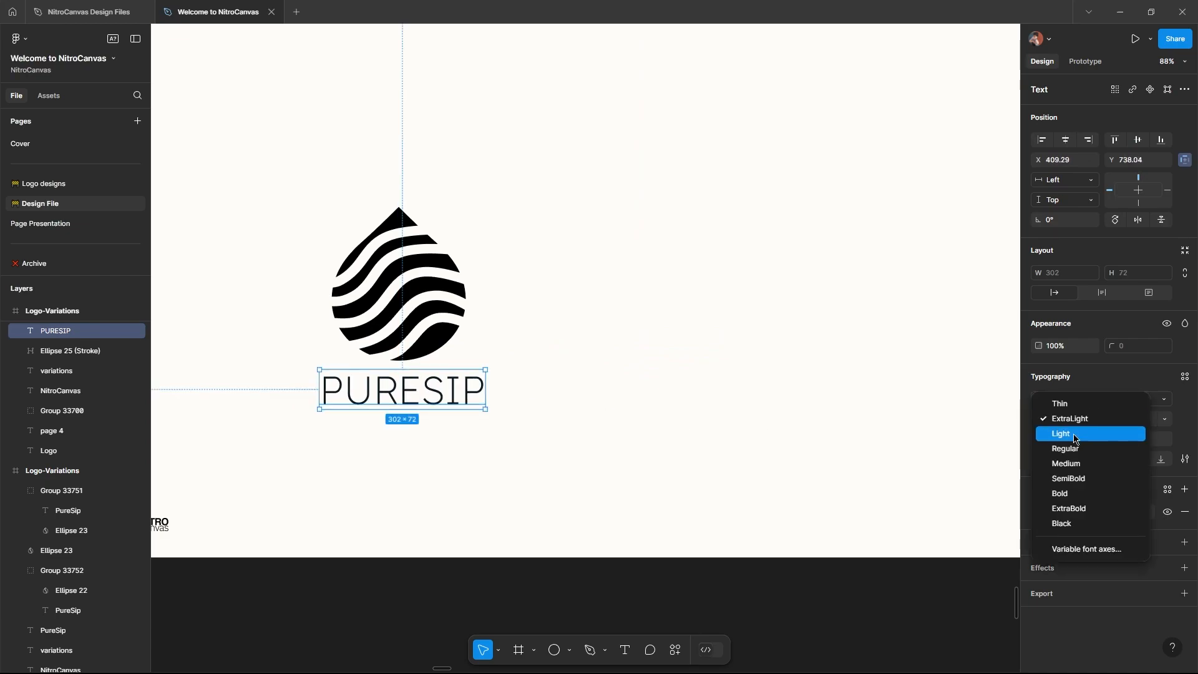
left_click(1073, 433)
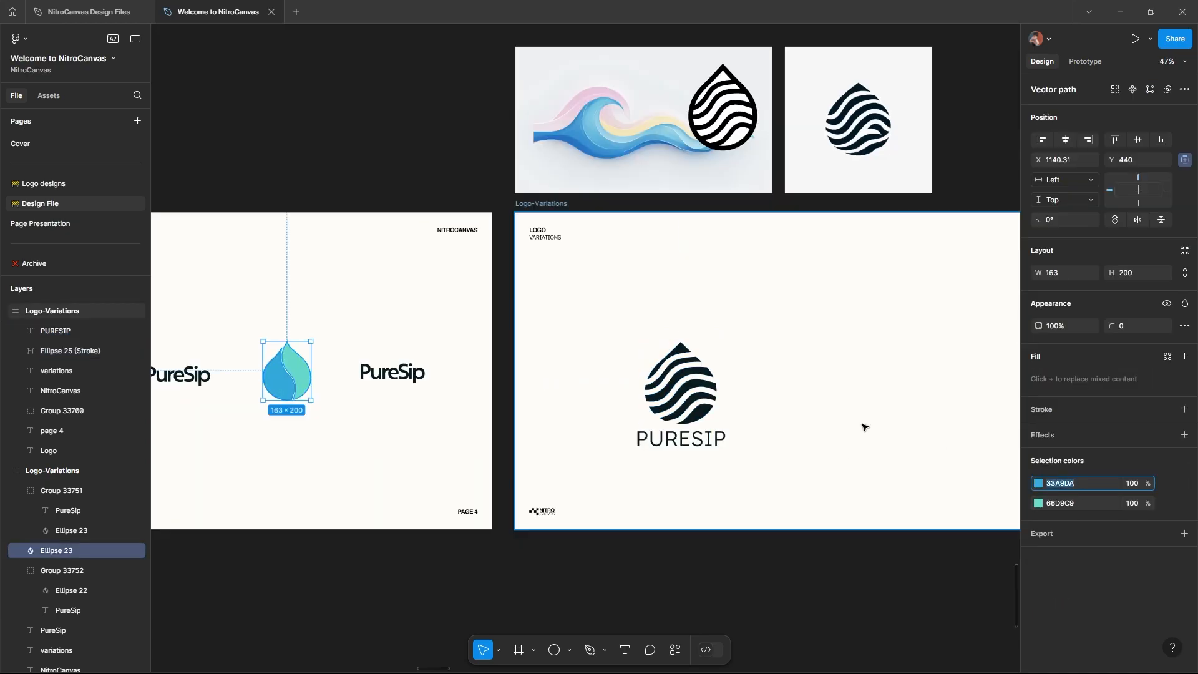
Step: Colour the striped droplet with the blue 33A9DA and set the spacing between it and the PURESIP wordmark to 10
left_click(660, 412)
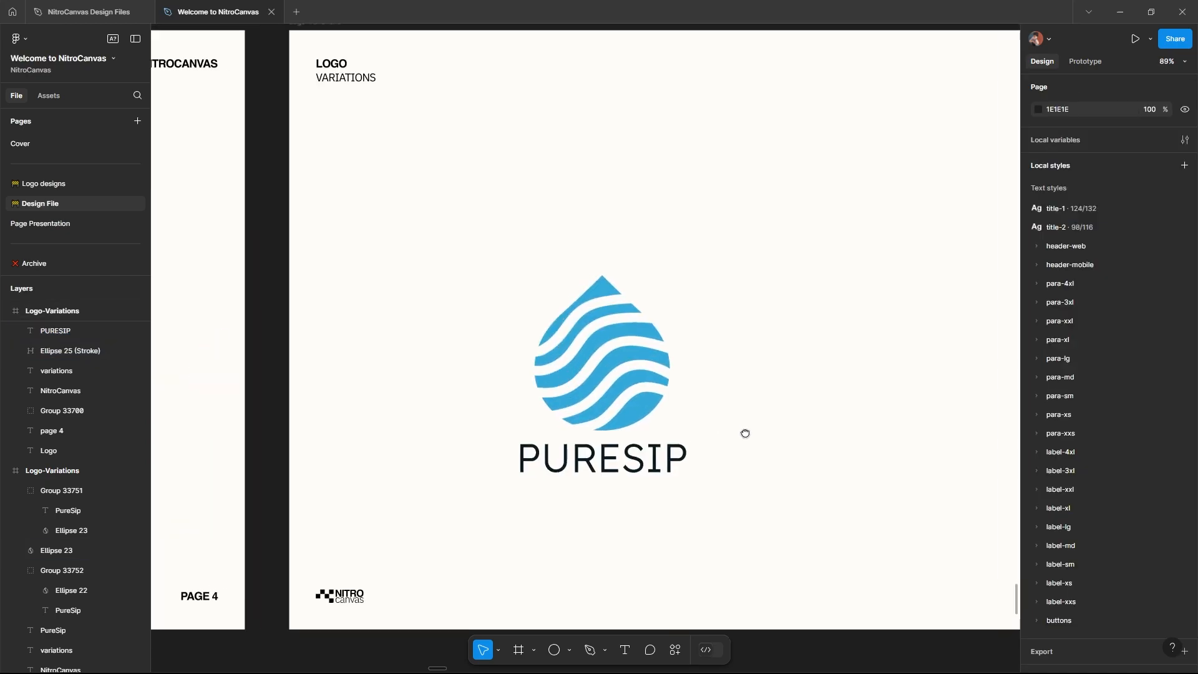
left_click_drag(736, 490, 549, 361)
left_click(1072, 316)
type("10")
key("Return")
Step: Place a copy of the droplet logo elements beside the stacked logo and scale the mark to a height of 124
scroll(646, 353, "down", 3)
mouse_move(645, 353)
left_mouse_down()
mouse_move(564, 361)
mouse_move(647, 376)
left_mouse_up()
left_click(518, 367)
left_click_drag(553, 396, 771, 329)
left_click(713, 328)
key("k")
left_click(1140, 289)
type("124")
key("Return")
Step: Combine the resized droplet and PURESIP wordmark into a group as the horizontal logo
key("v")
left_click(672, 331, "shift")
left_click(816, 393)
left_click_drag(816, 393, 449, 312)
scroll(692, 423, "up", 3)
key("Return")
key("ctrl+g")
Step: Lay out the stacked, horizontal, logomark and wordmark versions of the droplet logo across the variations page
scroll(764, 381, "down", 4)
left_click_drag(655, 432, 547, 377)
left_click_drag(735, 355, 628, 355)
left_click_drag(525, 352, 800, 354)
left_click_drag(513, 405, 922, 352)
left_click(708, 346)
scroll(765, 415, "down", 1)
left_click_drag(891, 401, 811, 409)
left_click_drag(436, 431, 517, 350)
key("ctrl+g")
left_click_drag(447, 437, 882, 393)
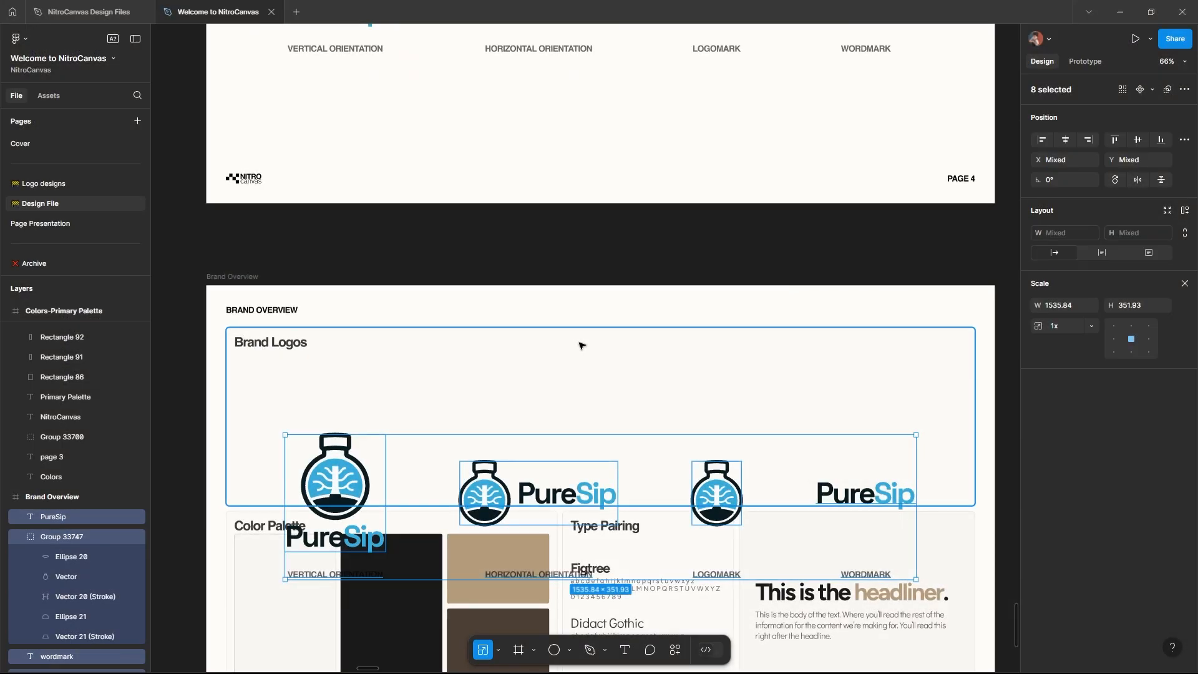
Step: Group the copied PureSip bottle logos and their orientation labels on the Brand Overview page
key("ctrl+g")
scroll(717, 420, "down", 2)
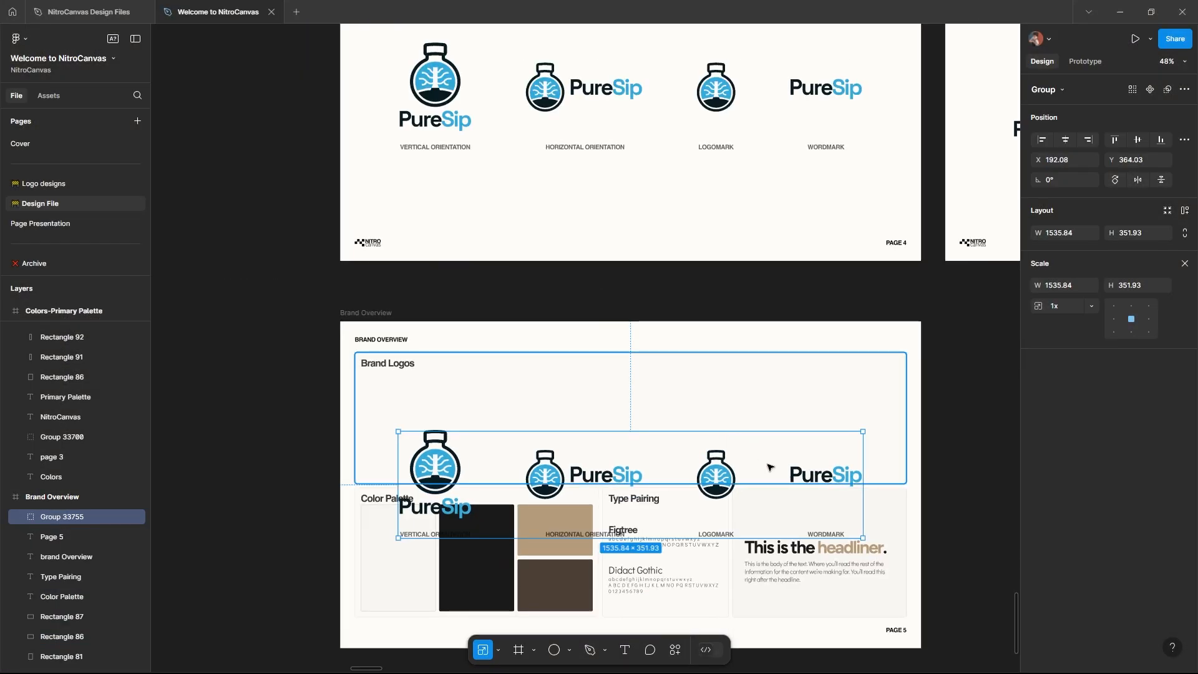
left_click_drag(805, 537, 804, 518)
left_click_drag(733, 491, 727, 428)
left_click_drag(753, 467, 746, 430)
key("ctrl+z")
key("ctrl+z")
key("ctrl+z")
key("ctrl+z")
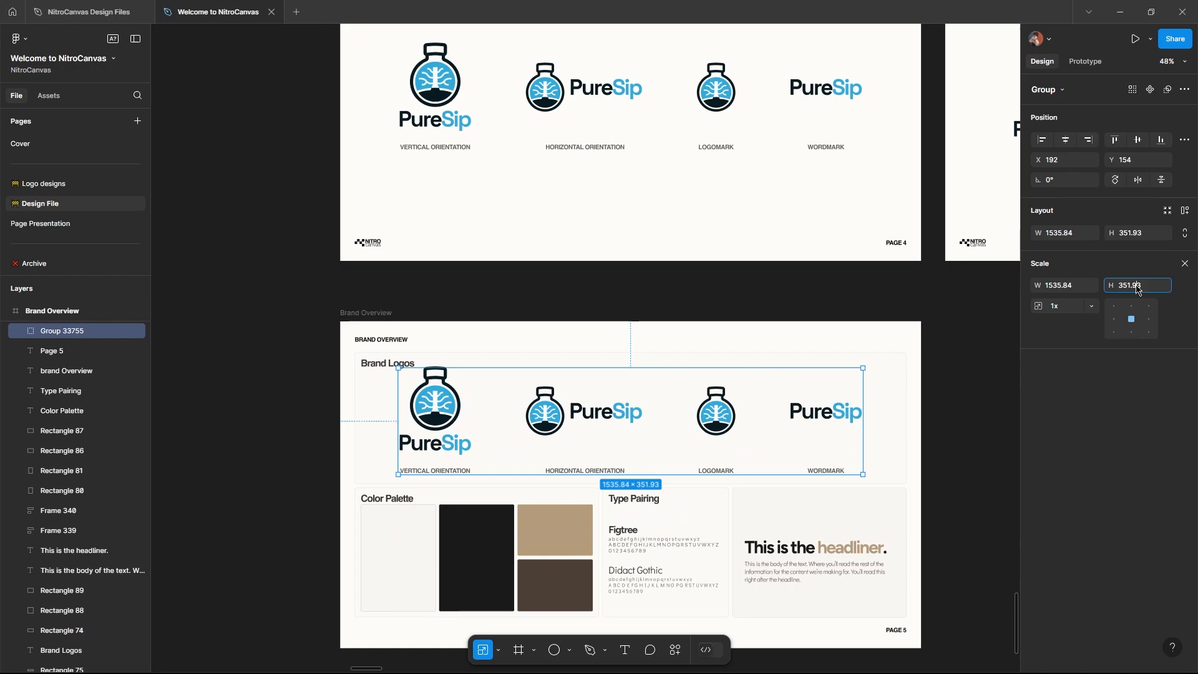
Step: Scale the logo group to a height of 324 and move it slightly up inside the Brand Logos panel
left_click(1137, 289)
type("324")
key("Return")
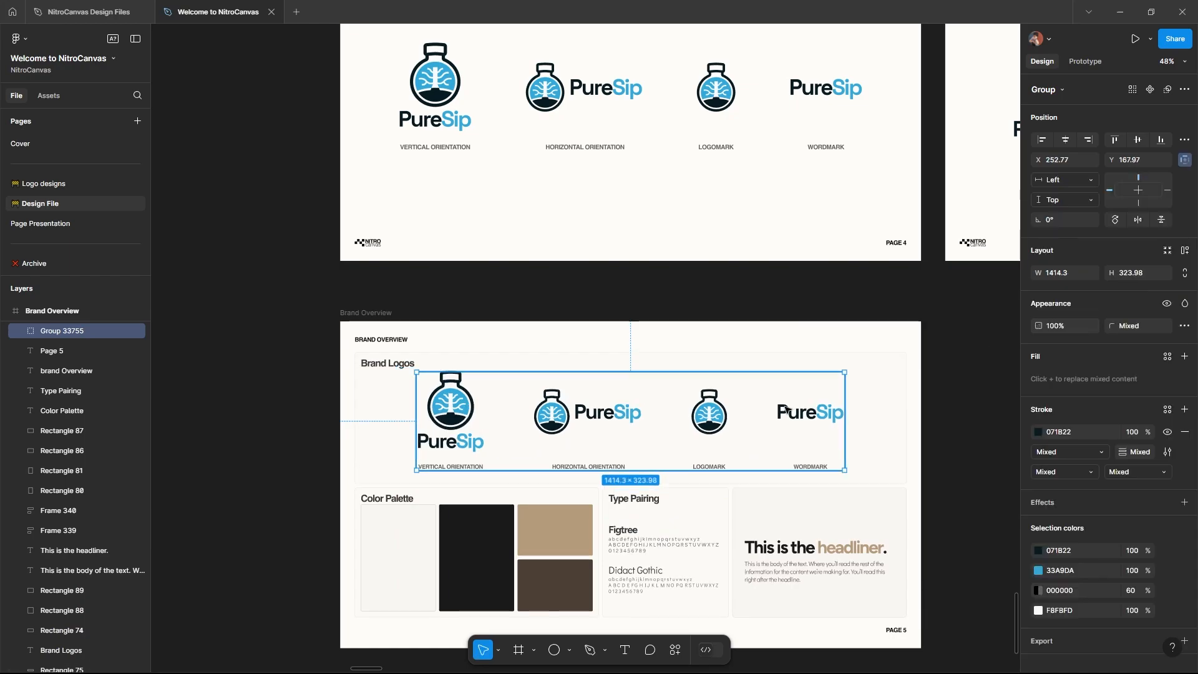
left_click_drag(792, 416, 790, 413)
scroll(707, 391, "down", 2)
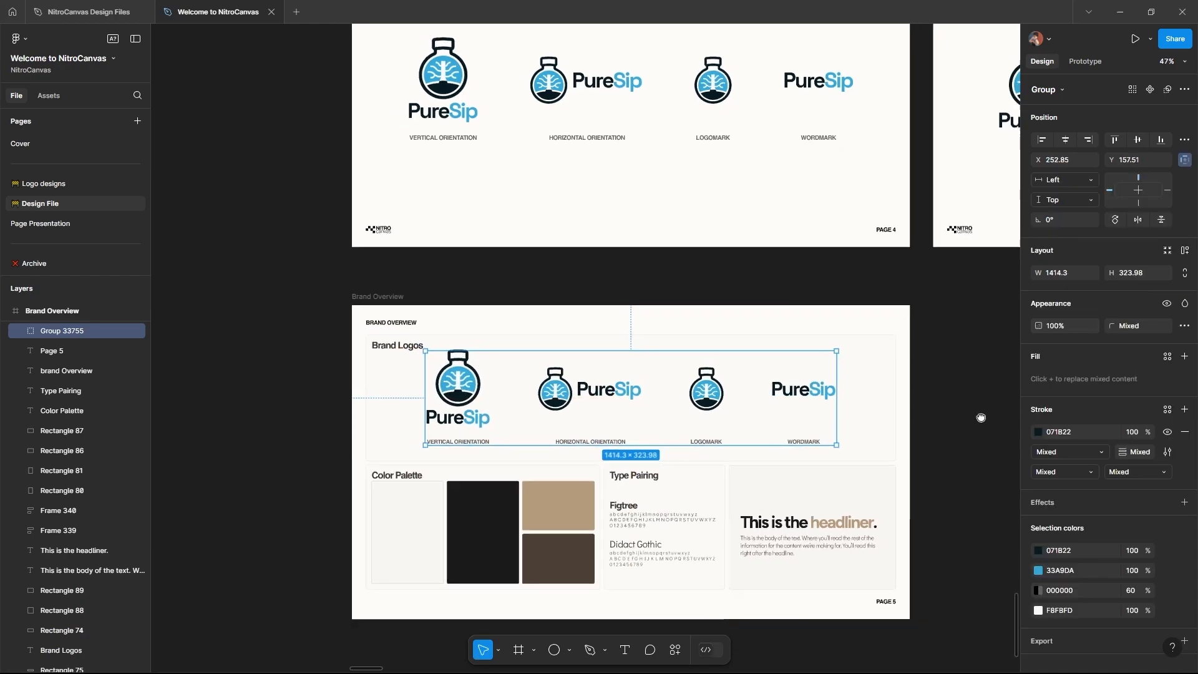
left_click(934, 441)
scroll(923, 437, "down", 1)
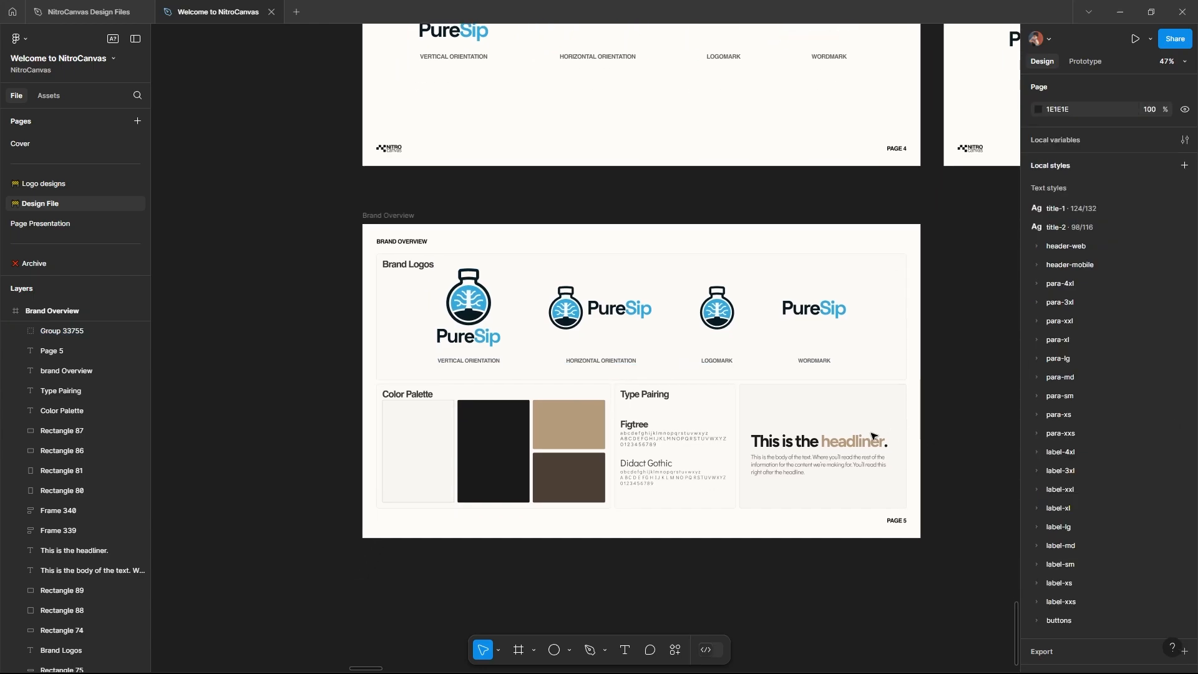
Step: Change the primary type specimen's name and alphabet sample under Type Pairing from Figtree to Space Grotesk
scroll(539, 430, "up", 1)
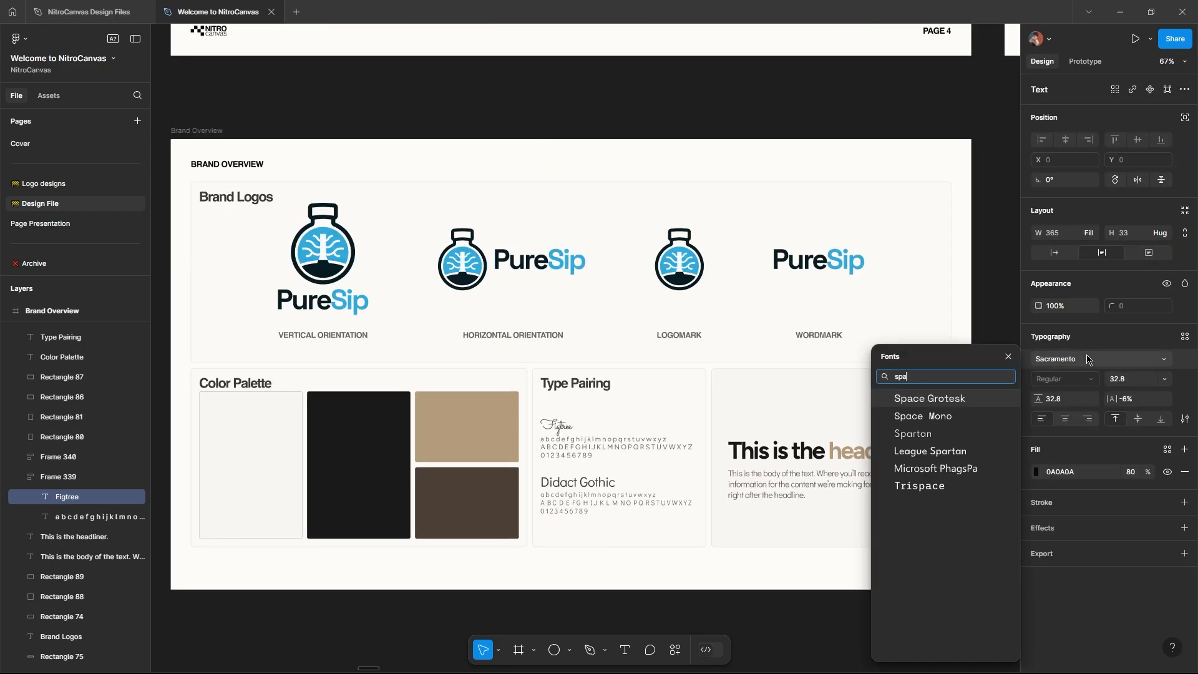
left_click(923, 397)
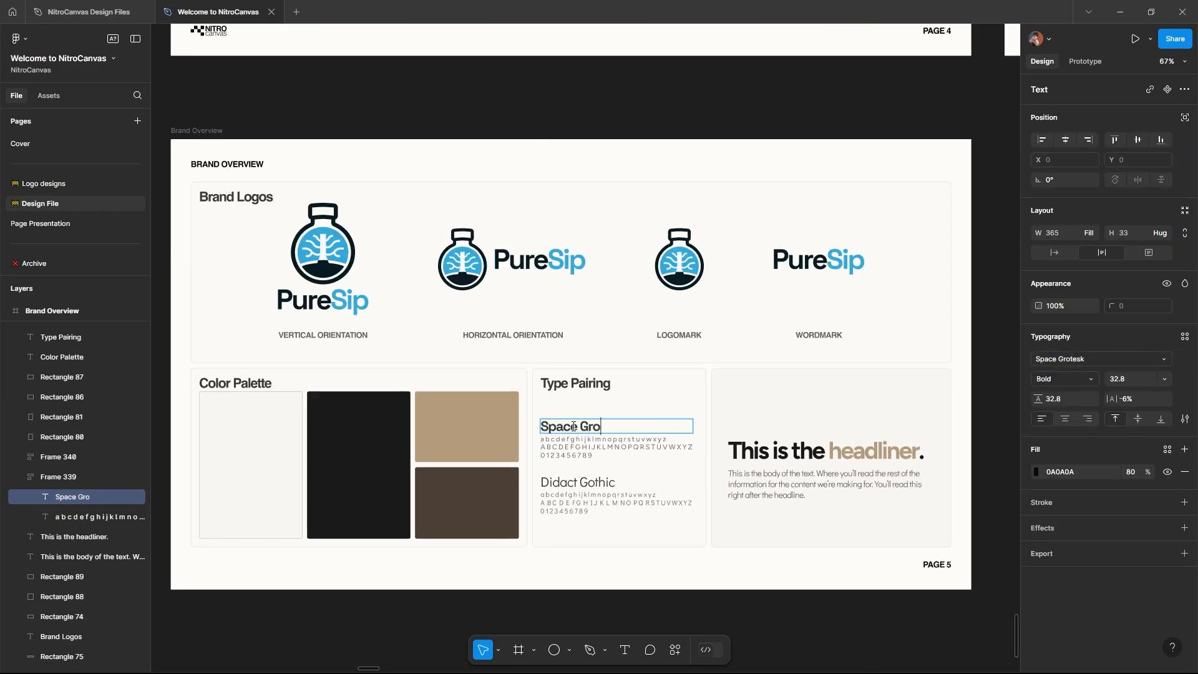
left_click(580, 446)
left_click(1067, 360)
left_click(1069, 360)
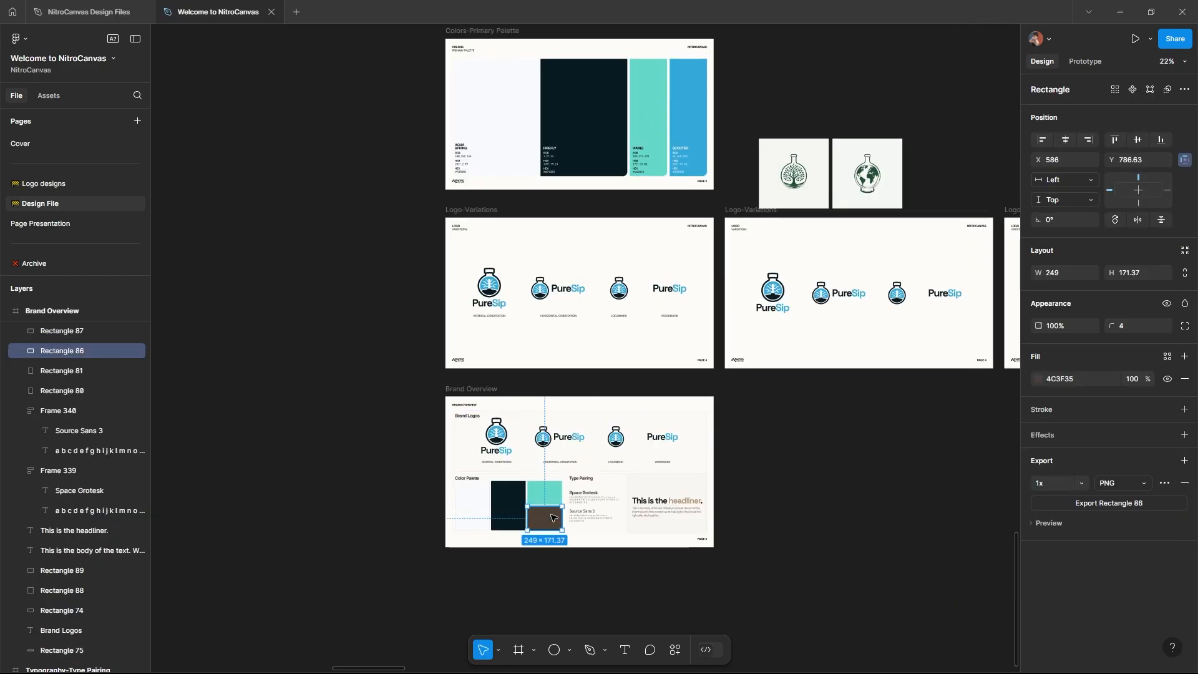
Step: Fill the headline sample's background panel with the off-white colour sampled from the first palette swatch
left_click(806, 545)
scroll(806, 545, "up", 3)
left_click(644, 368)
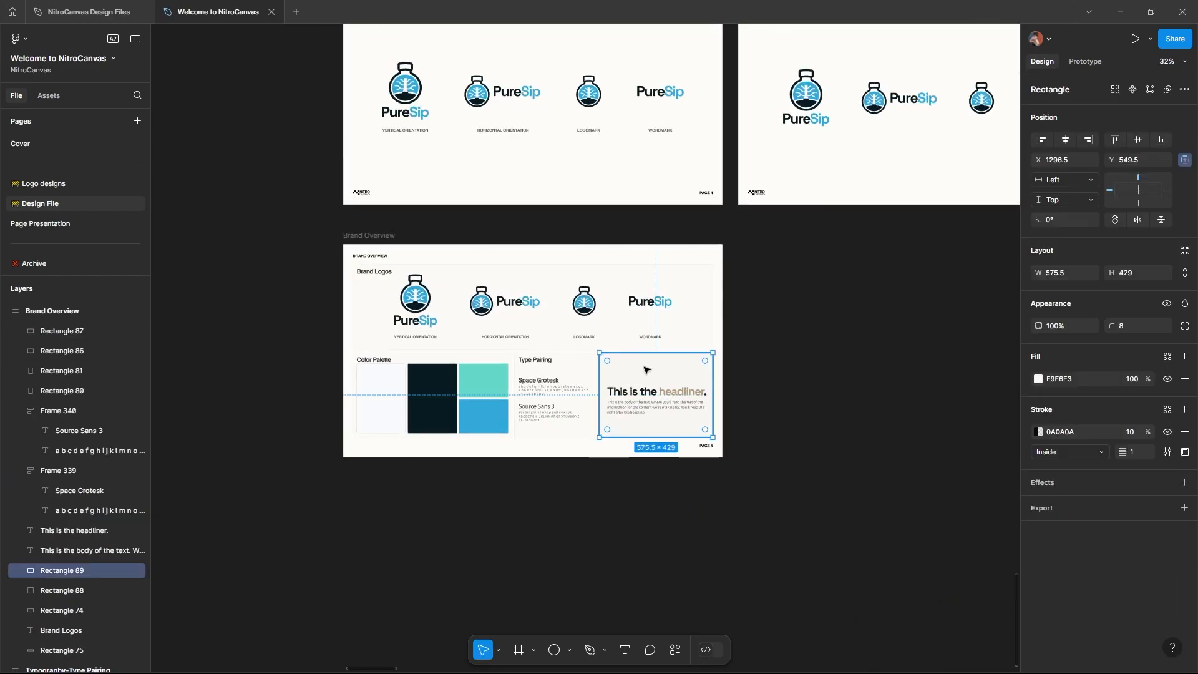
key("i")
left_click(380, 400)
left_click(540, 481)
Step: Recolour the headline and body text samples with the dark navy sampled from the colour palette
left_click(655, 392)
key("i")
left_click(432, 400)
left_click(639, 417)
key("i")
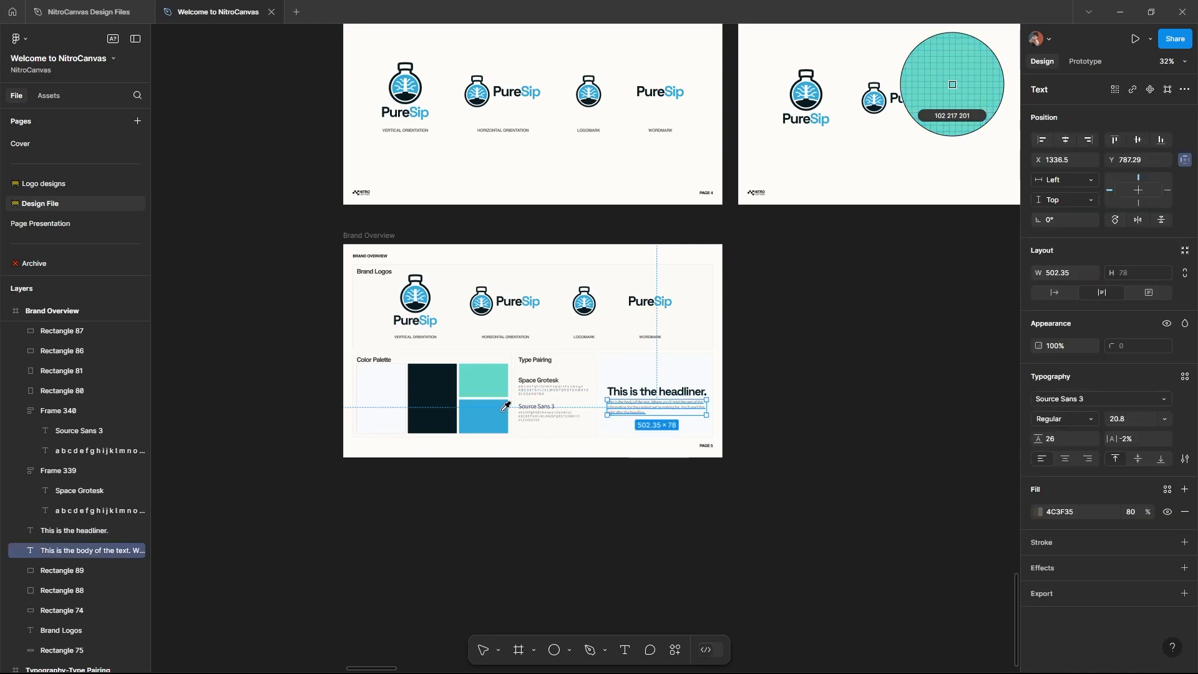
key("Return")
left_click(761, 388)
Step: Try a copy of the bottle logomark above the headline sample, scaled to a height of 24
scroll(761, 389, "up", 5)
double_click(437, 203)
key("ctrl+c")
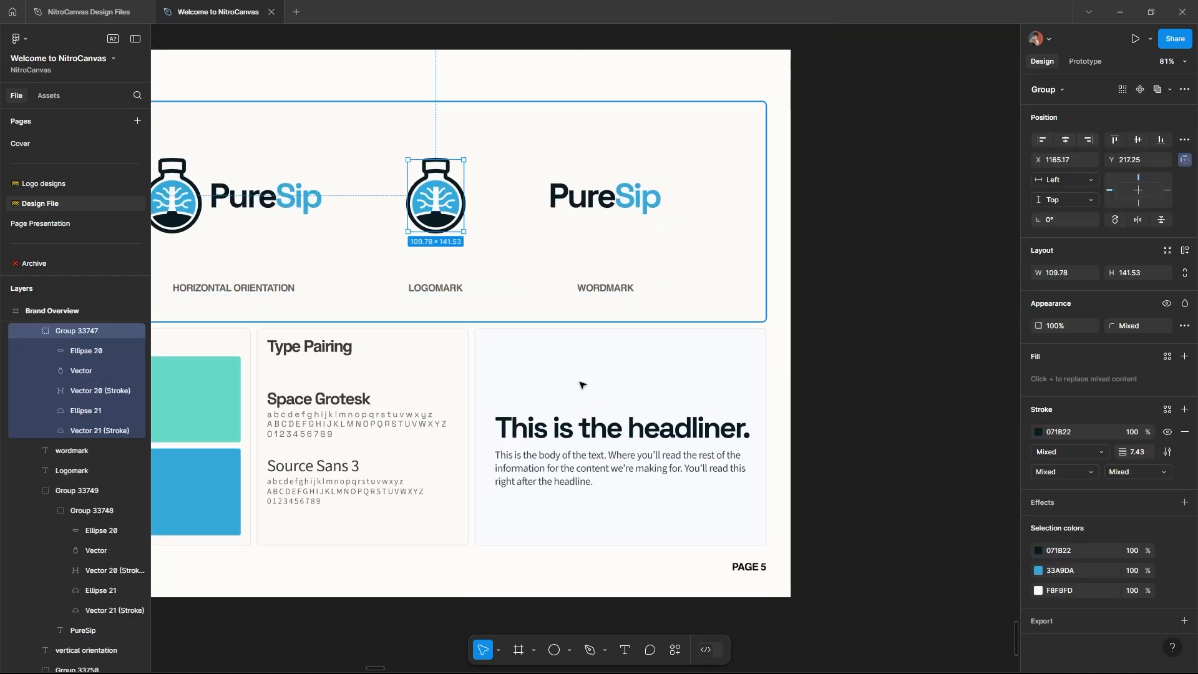
left_click(581, 385)
key("ctrl+v")
left_click_drag(313, 134, 569, 352)
key("k")
left_click(1137, 285)
type("24")
key("Return")
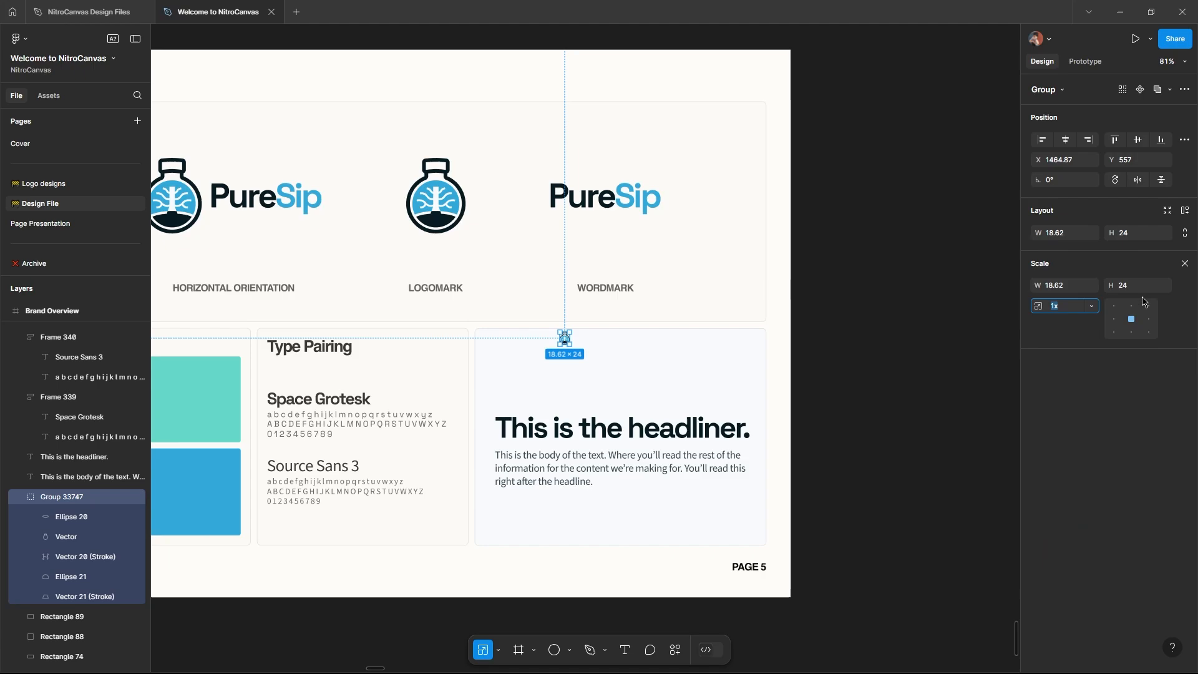
Step: Rescale the logomark copy above the headline sample and delete it
type("4.8")
key("Return")
key("v")
left_click(574, 267)
left_click(568, 260)
key("Delete")
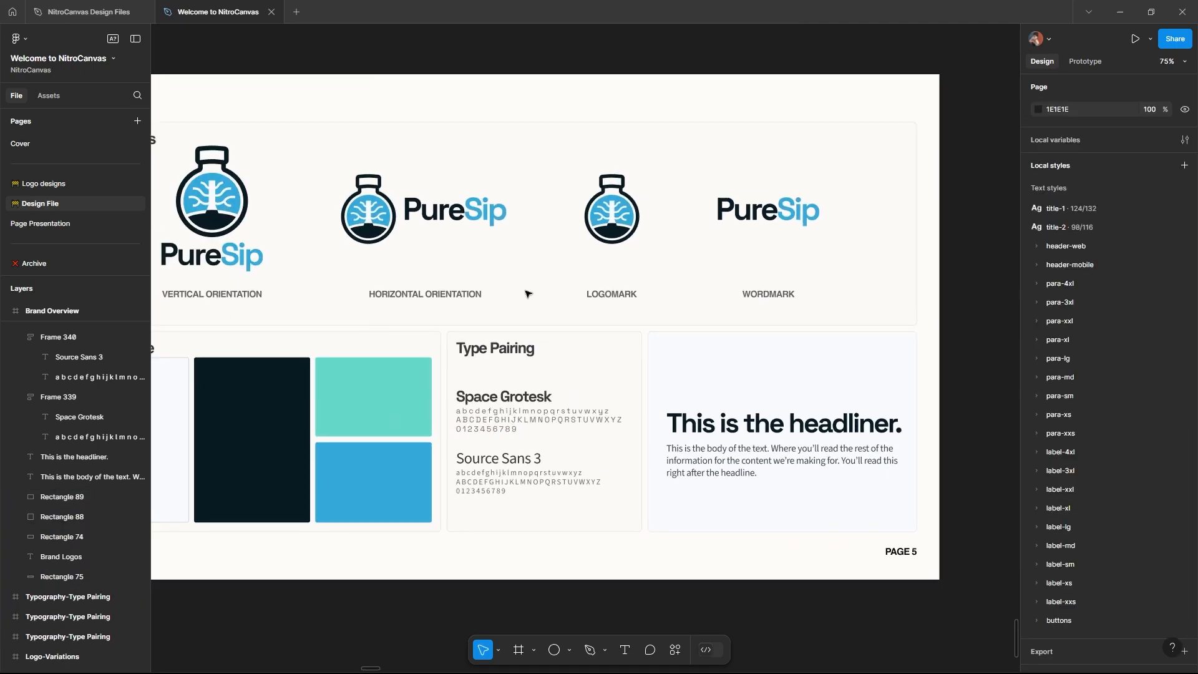
Step: Place a copy of the horizontal PureSip logo above the headline sample and scale it to a height of 64
double_click(459, 211)
left_click(602, 331)
key("ctrl+v")
left_click_drag(308, 99, 494, 316)
key("k")
left_click(1145, 307)
type("64")
key("Return")
key("v")
Step: Scale the horizontal logo copy to a height of 48 and left-align it with the headline sample
key("k")
left_click(1124, 307)
type("48")
key("Return")
key("v")
left_click(608, 356, "shift")
key("alt+a")
left_click(493, 304)
left_click(898, 380)
left_click_drag(899, 380, 929, 357)
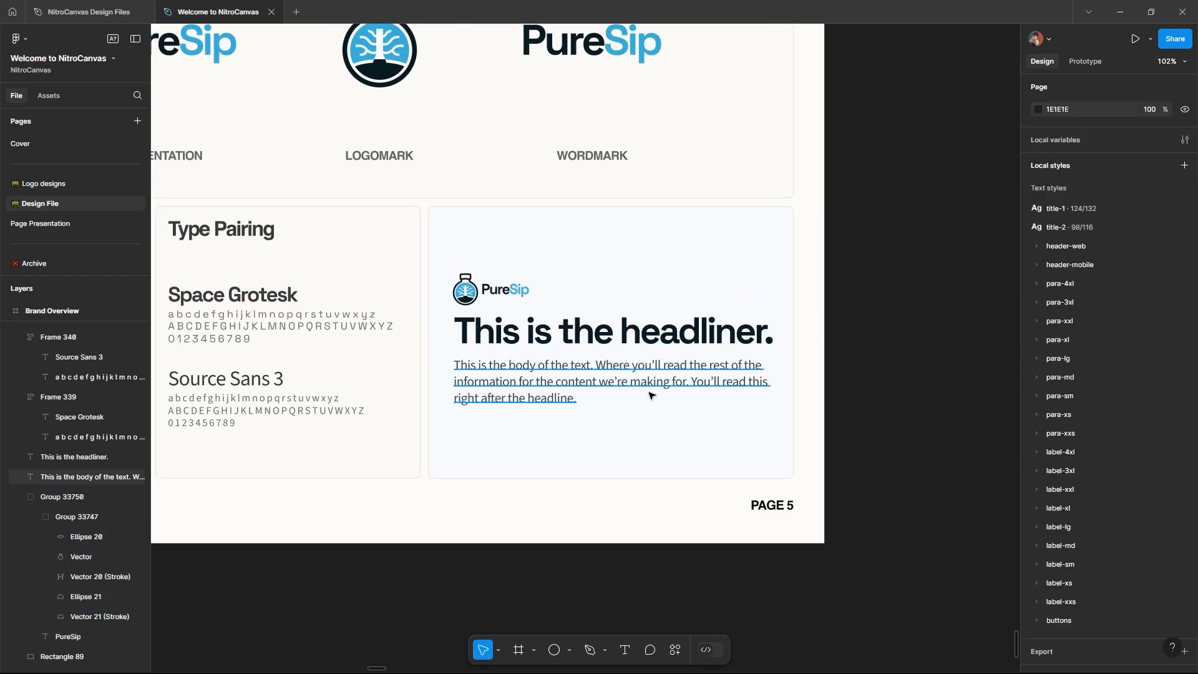
Step: Open the fill opacity of the body text sample under the headline for editing
left_click(650, 394)
left_click(1136, 511)
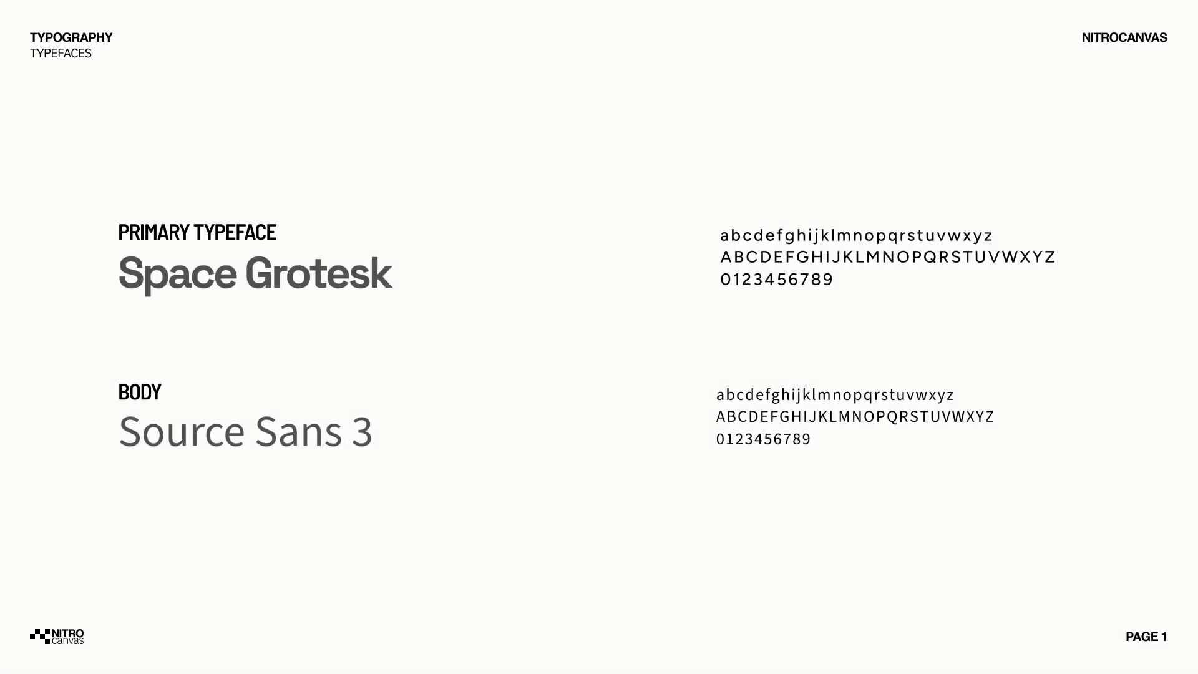